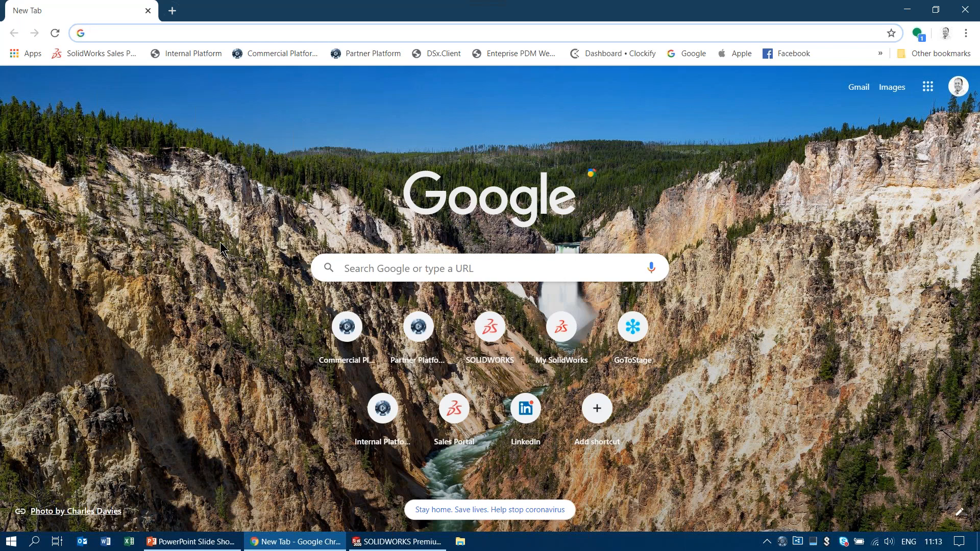
# - Open the Commercial Platform dashboard and inspect the 4240 Spreader(Default) B.1 model at full size in 3DPlay, then restore the widget
pyautogui.click(351, 331)
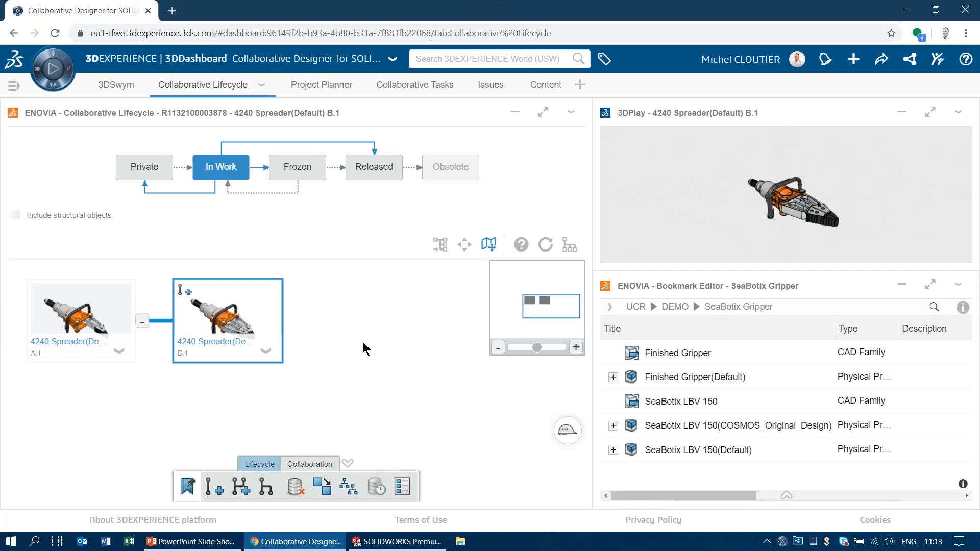
pyautogui.click(931, 112)
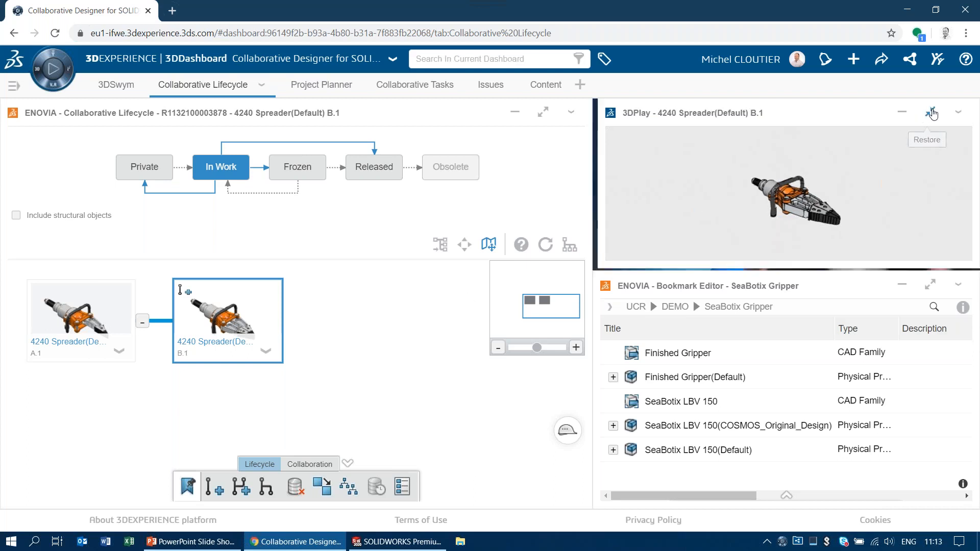
pyautogui.moveTo(527, 426); pyautogui.dragTo(388, 360)
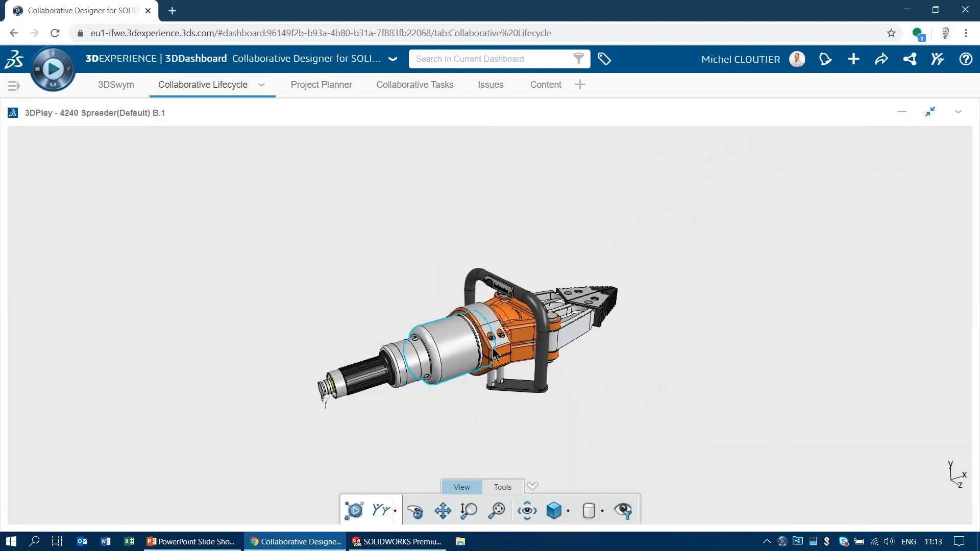
pyautogui.scroll(5, 519, 343)
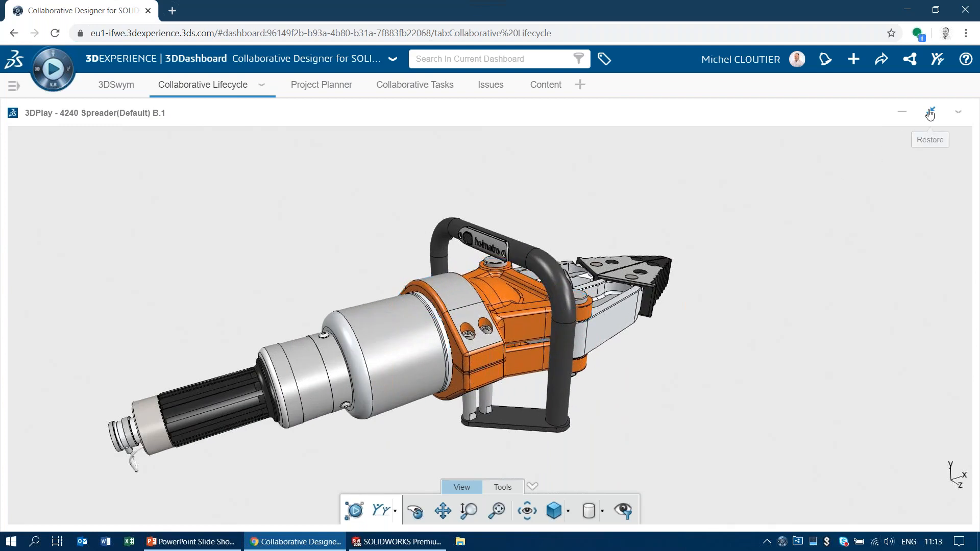
pyautogui.click(931, 114)
# - Load revision A.1 of the 4240 Spreader from the lifecycle graph into 3DPlay and examine it enlarged from its side
pyautogui.click(62, 323)
pyautogui.moveTo(62, 323); pyautogui.dragTo(734, 193)
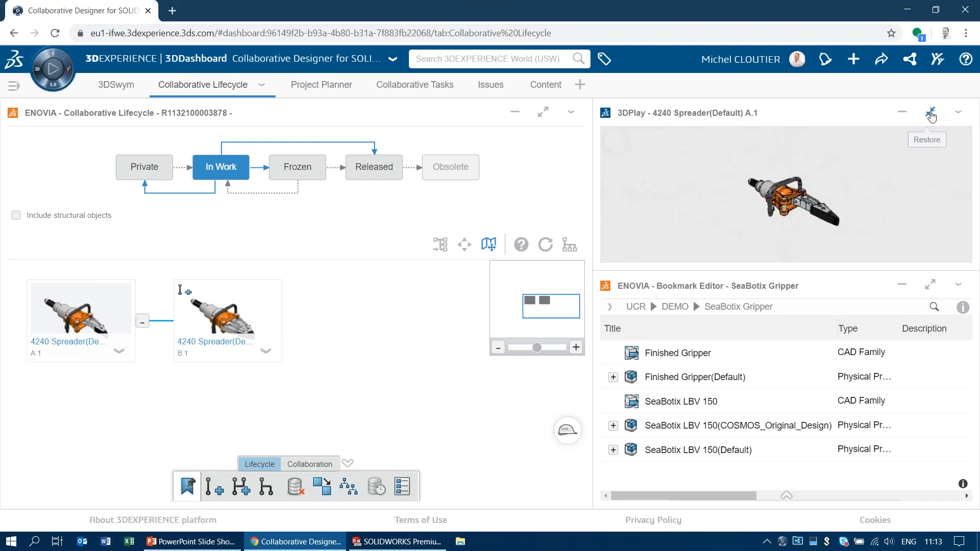
pyautogui.click(930, 114)
pyautogui.moveTo(547, 292); pyautogui.dragTo(635, 270, button='middle')
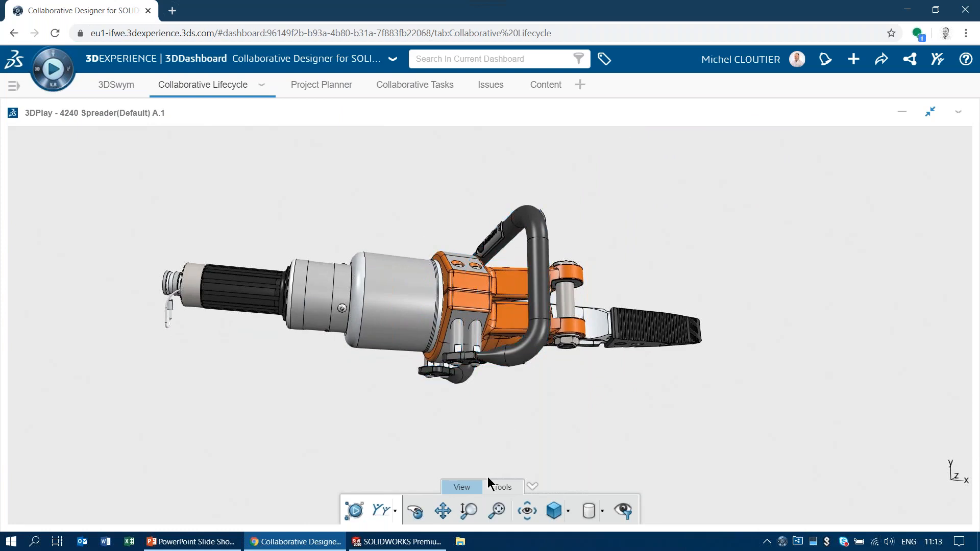
# - Mark up the spreader with a red freehand circle around the lower end of its handle and restore the 3DPlay widget
pyautogui.click(502, 487)
pyautogui.click(568, 513)
pyautogui.moveTo(568, 318)
pyautogui.mouseDown()
pyautogui.moveTo(452, 375)
pyautogui.moveTo(494, 305)
pyautogui.mouseUp()
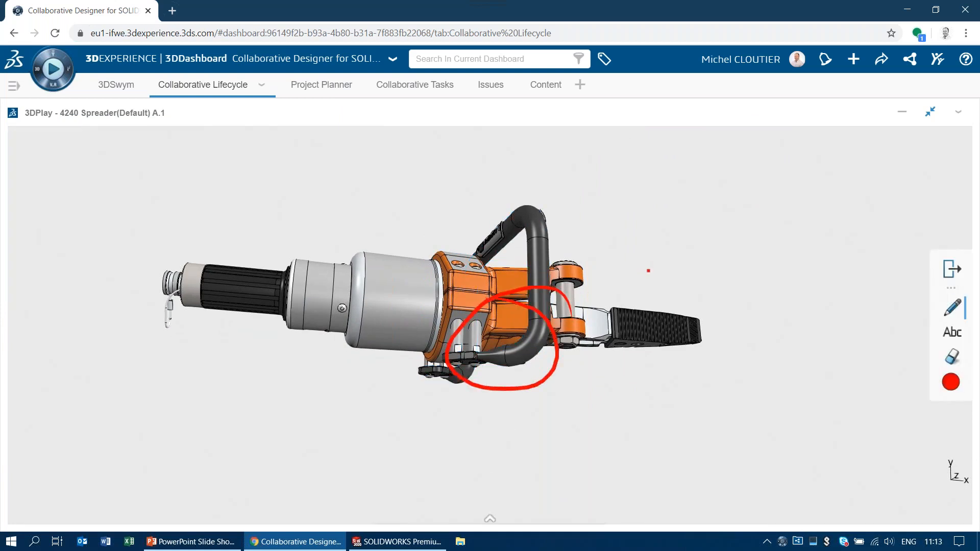
pyautogui.moveTo(649, 237)
pyautogui.mouseDown(button='middle')
pyautogui.moveTo(617, 269)
pyautogui.moveTo(643, 236)
pyautogui.mouseUp(button='middle')
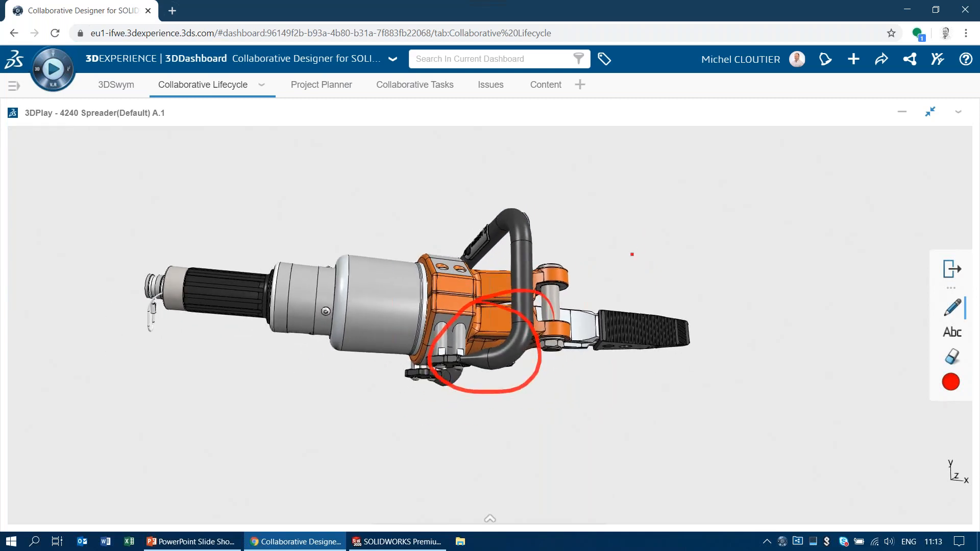
pyautogui.click(930, 112)
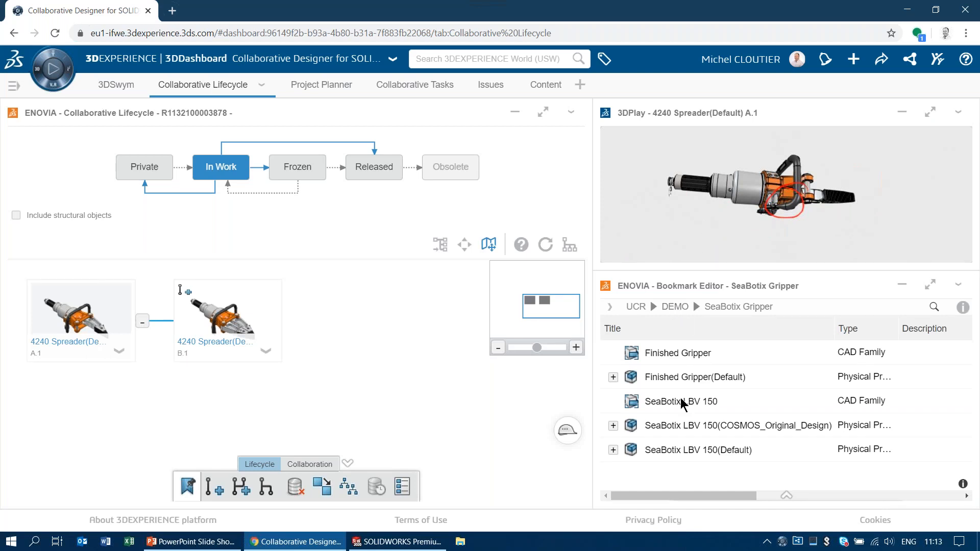
# - Load SeaBotix LBV 150(Default) from the bookmarks into 3DPlay, inspect it enlarged, and restore the widget
pyautogui.moveTo(687, 452); pyautogui.dragTo(695, 238)
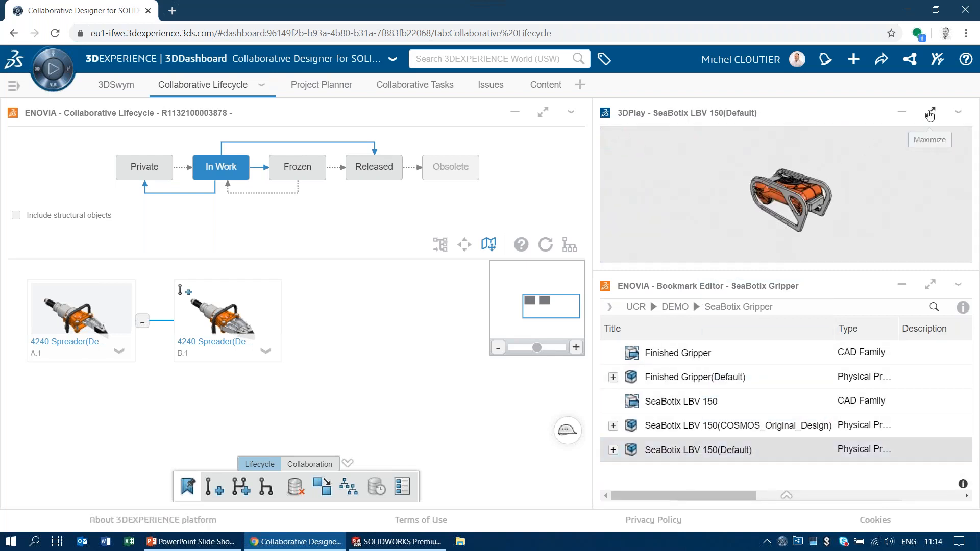
pyautogui.click(931, 113)
pyautogui.moveTo(492, 361); pyautogui.dragTo(434, 289)
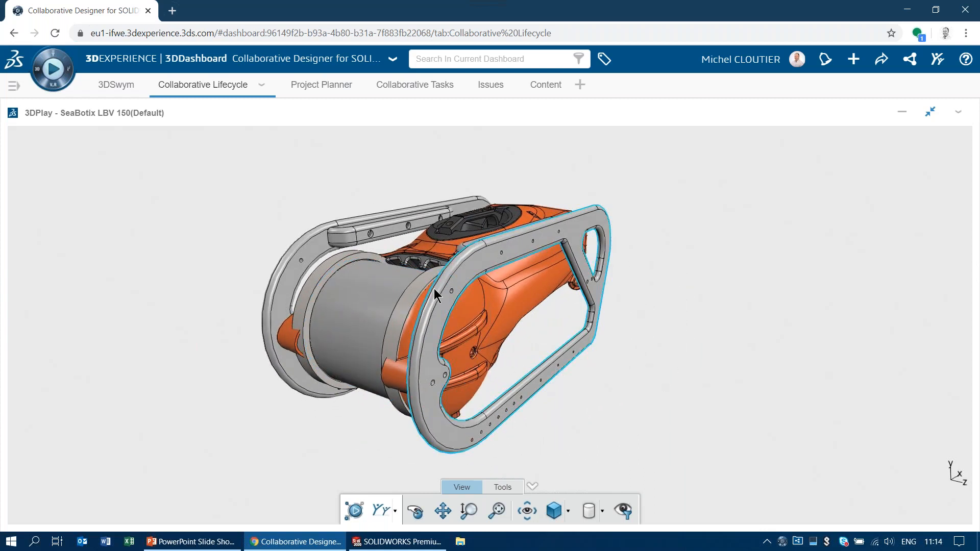
pyautogui.click(931, 112)
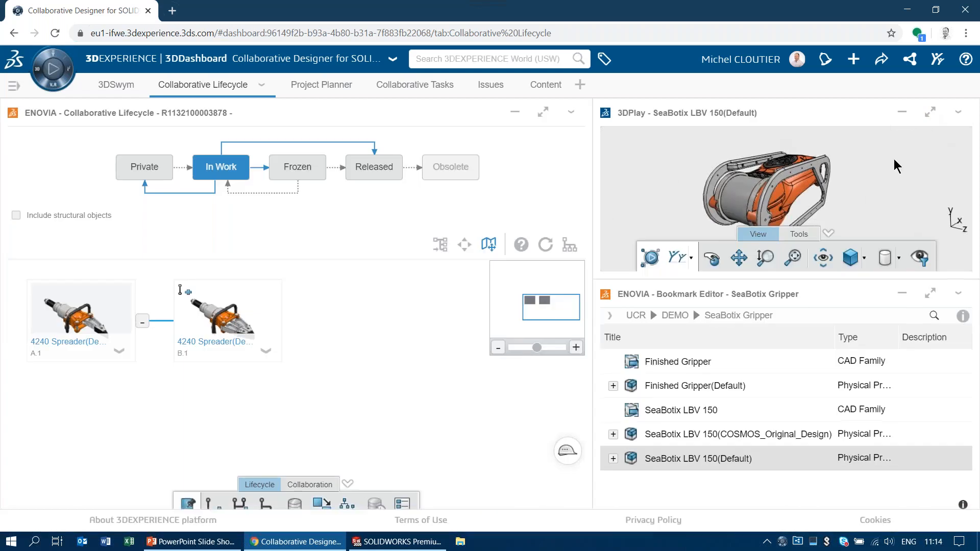
# - Load Finished Gripper(Default) from the bookmarks into 3DPlay and show it enlarged
pyautogui.click(684, 378)
pyautogui.moveTo(684, 380); pyautogui.dragTo(704, 199)
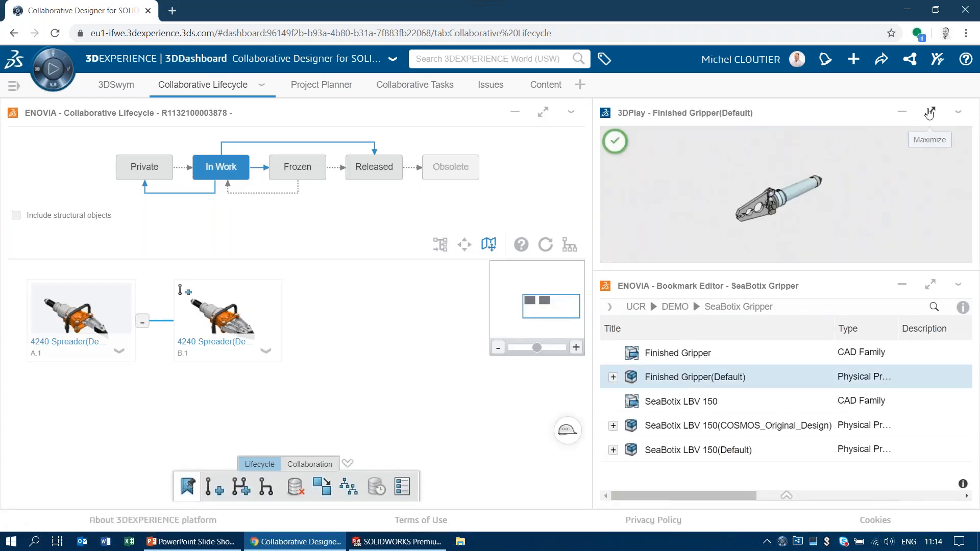
pyautogui.click(931, 111)
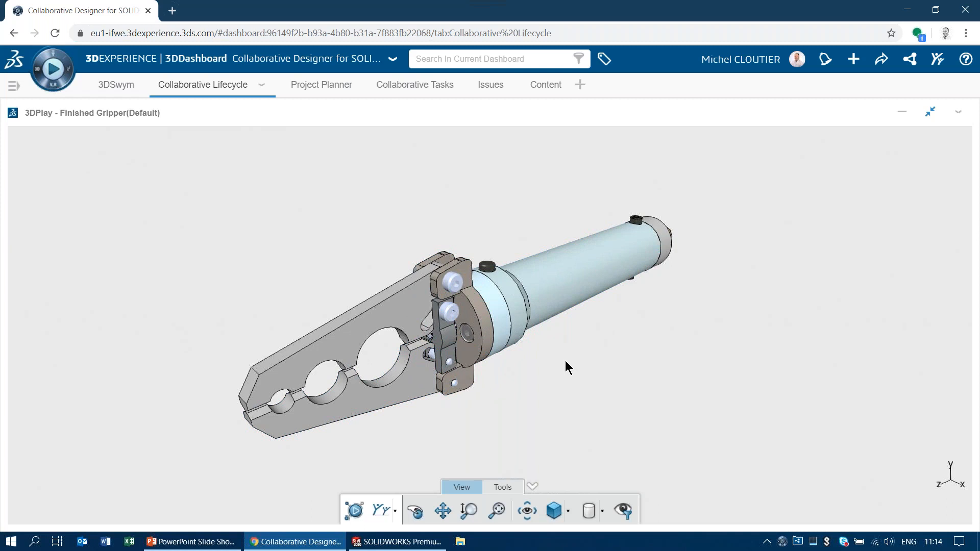
pyautogui.moveTo(547, 354); pyautogui.dragTo(575, 357, button='middle')
# - Mark up the gripper with a red freehand circle around its finger holder and restore the 3DPlay widget
pyautogui.click(503, 487)
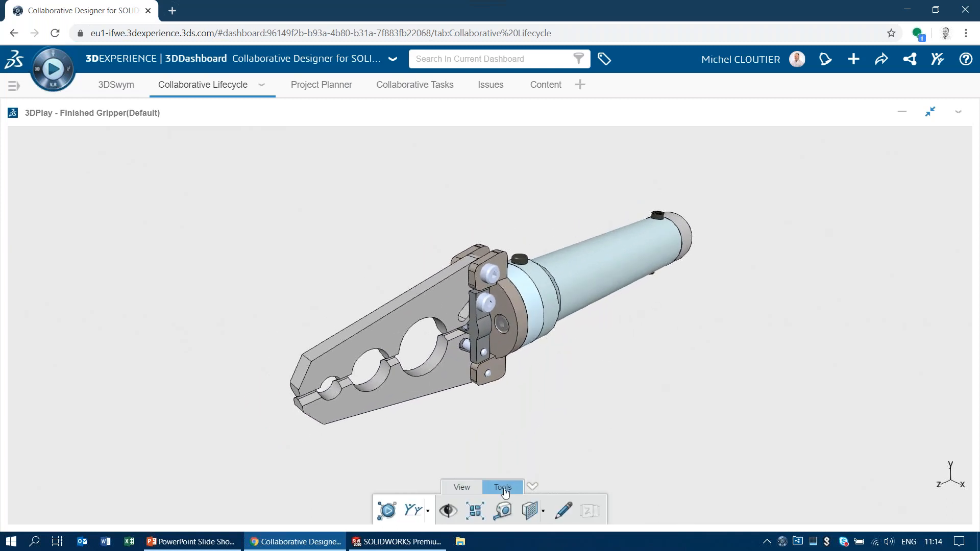
pyautogui.click(569, 510)
pyautogui.moveTo(542, 353)
pyautogui.mouseDown()
pyautogui.moveTo(501, 216)
pyautogui.moveTo(440, 273)
pyautogui.moveTo(476, 384)
pyautogui.moveTo(526, 259)
pyautogui.mouseUp()
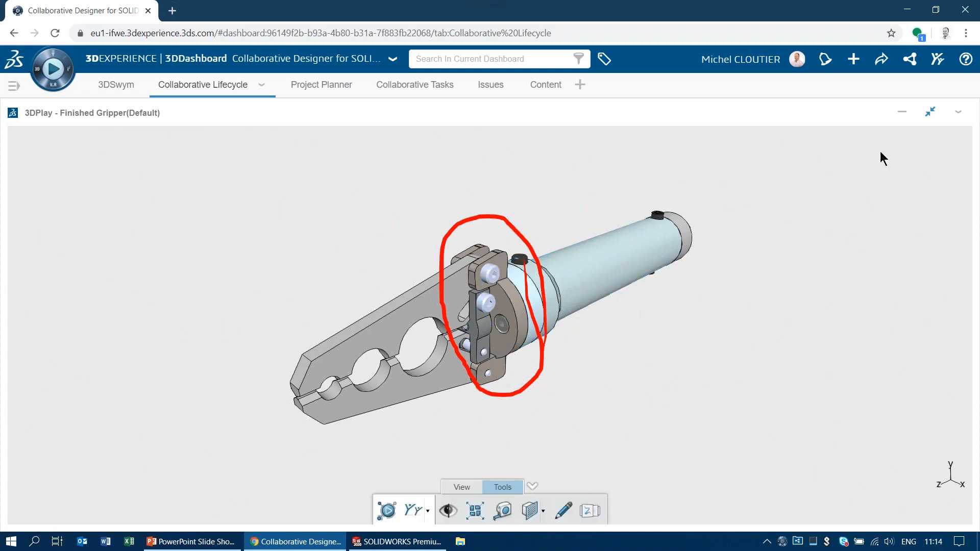
pyautogui.click(931, 112)
# - Load Finished Gripper(Default) into Collaborative Lifecycle and select its A.1 revision in the graph
pyautogui.moveTo(761, 377); pyautogui.dragTo(338, 356)
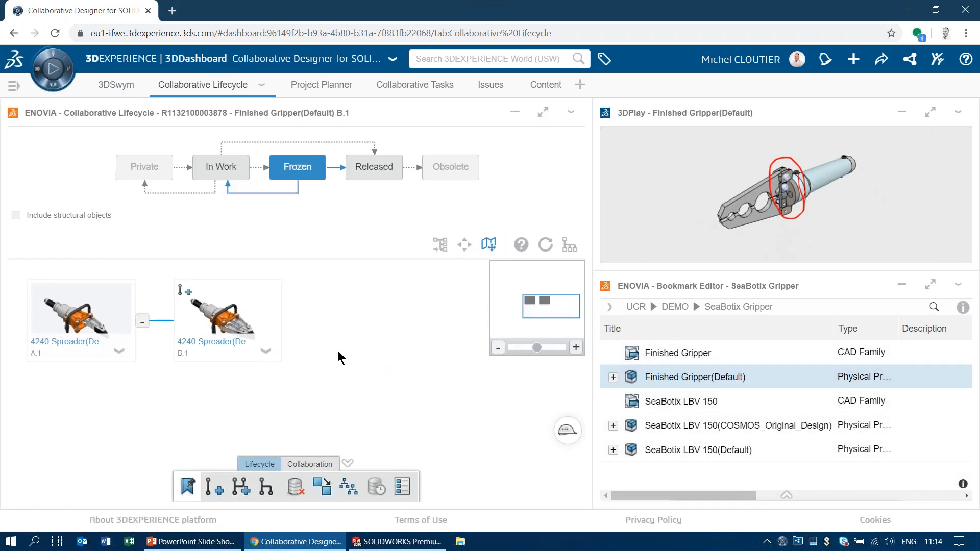
pyautogui.click(228, 372)
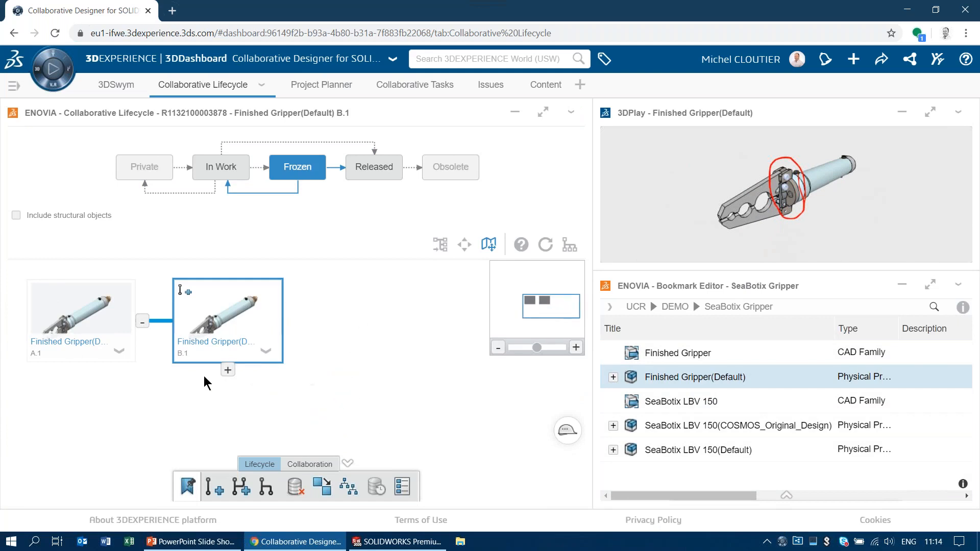
pyautogui.click(50, 294)
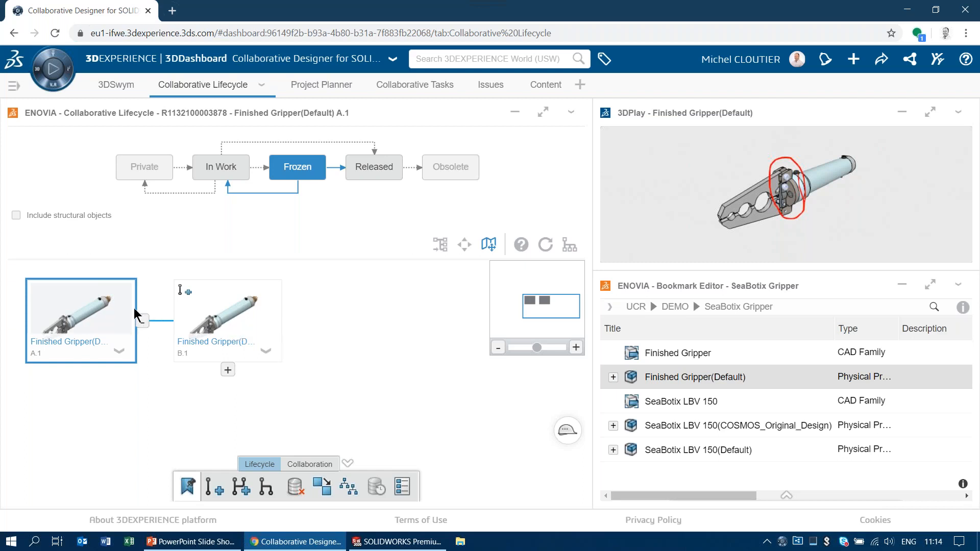
# - Review the revision and revision comment in the properties of Finished Gripper(Default) A.1, and close the properties
pyautogui.rightClick(79, 308)
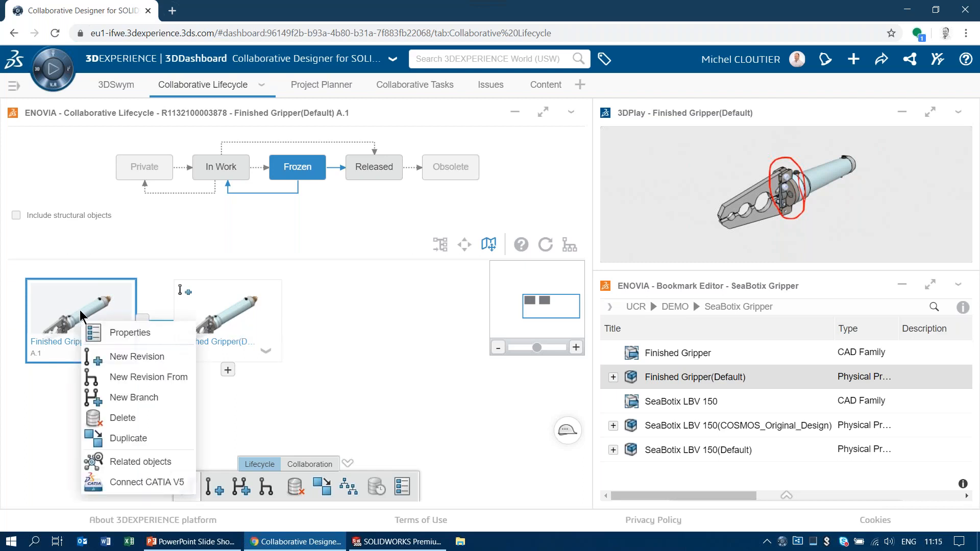
pyautogui.click(124, 333)
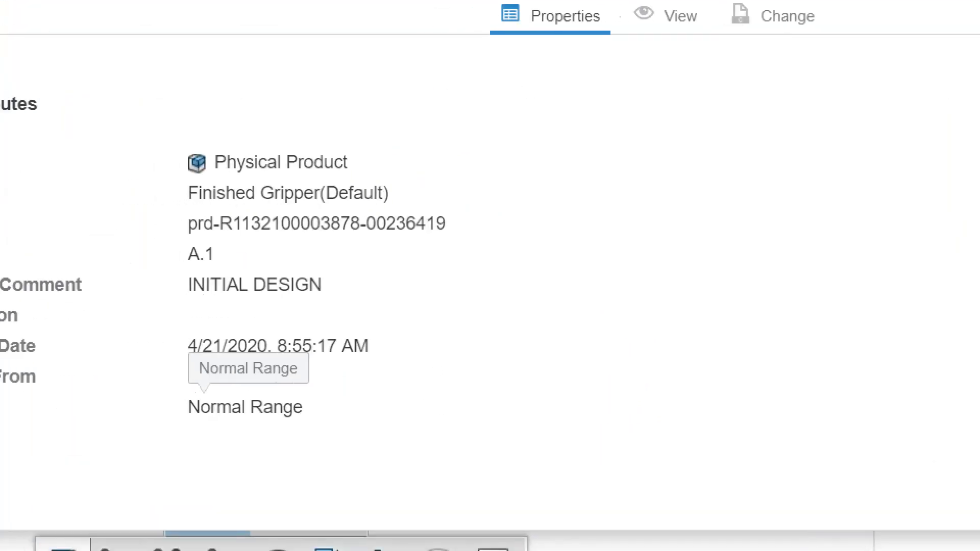
pyautogui.moveTo(392, 228)
pyautogui.mouseDown()
pyautogui.moveTo(258, 211)
pyautogui.moveTo(357, 306)
pyautogui.moveTo(303, 208)
pyautogui.mouseUp()
pyautogui.press('Escape')
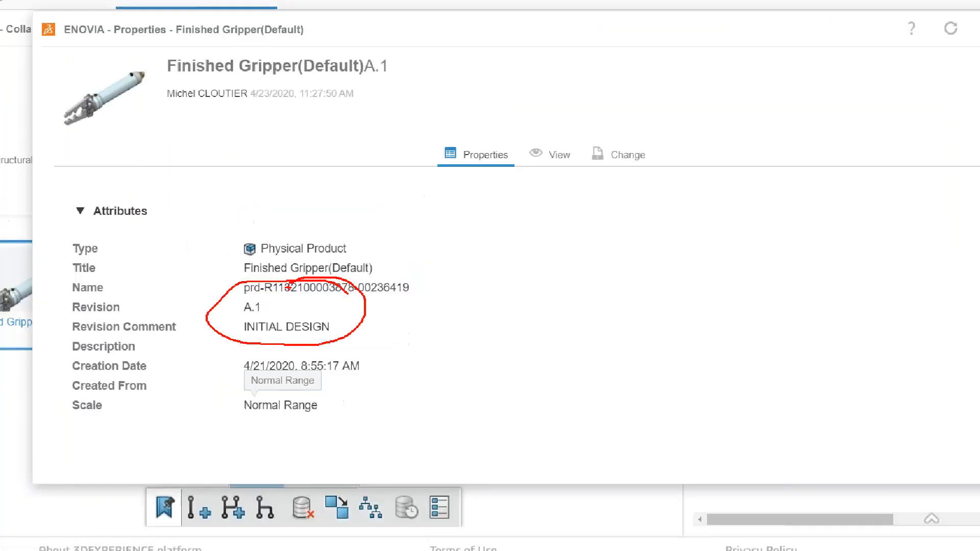
pyautogui.click(863, 112)
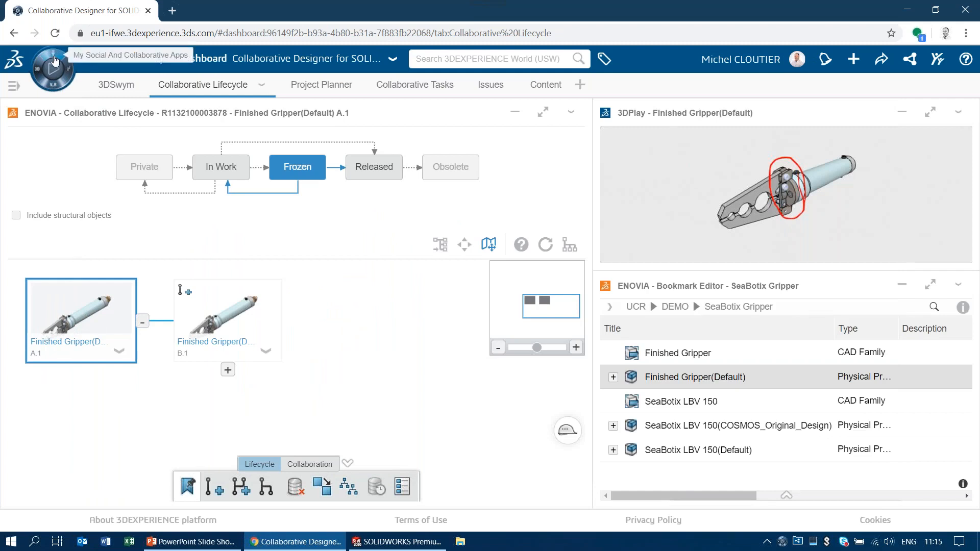
# - Open Finished Gripper(Default) A.1 in Product Explorer and expand its product structure
pyautogui.click(53, 68)
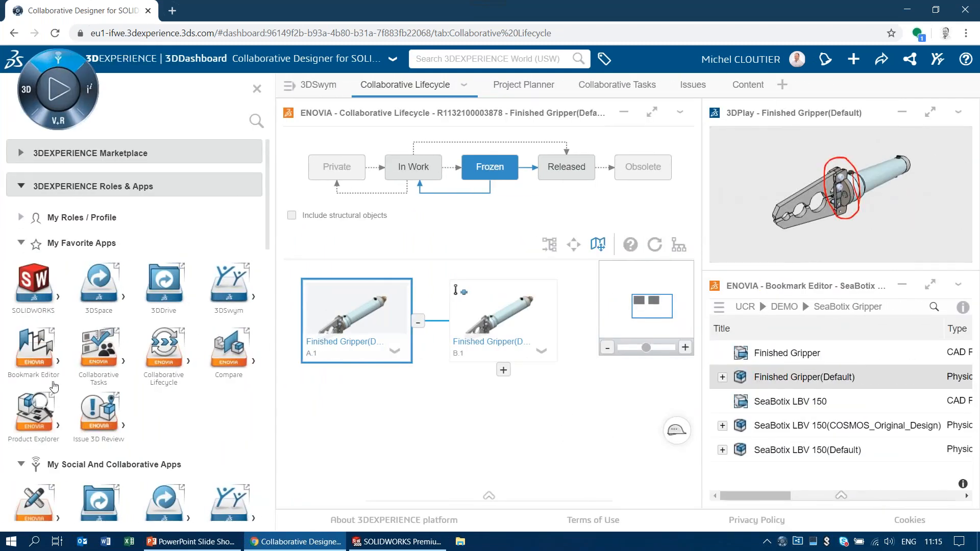
pyautogui.click(36, 416)
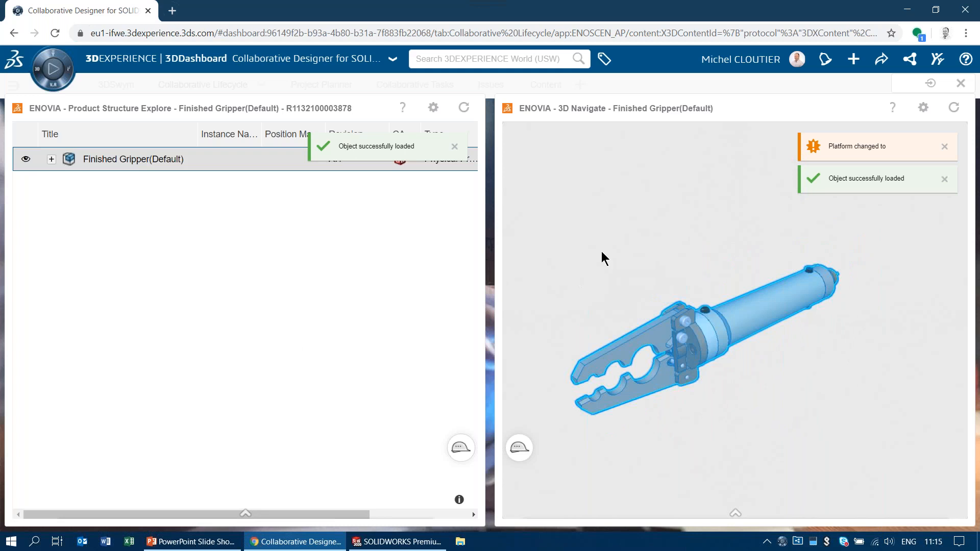
pyautogui.click(602, 253)
pyautogui.click(51, 160)
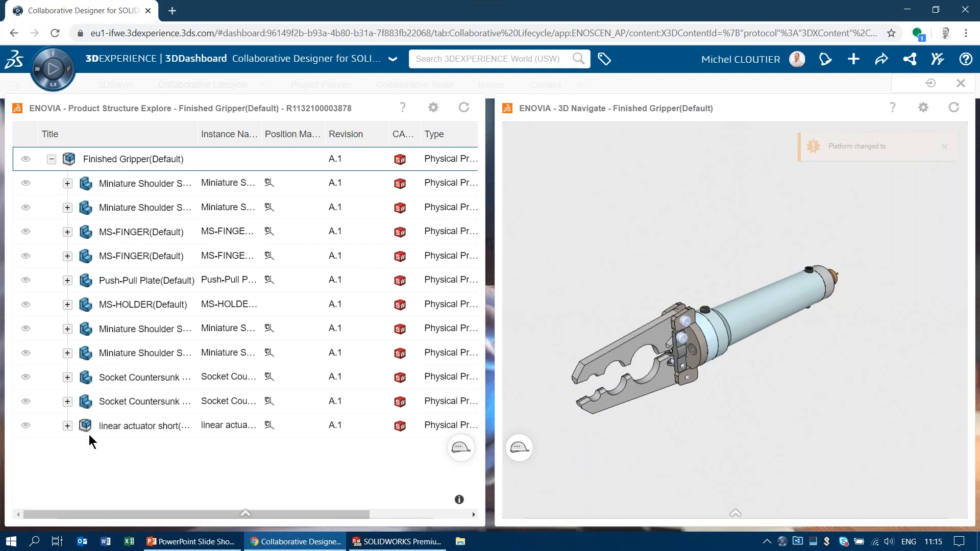
# - Highlight the linear actuator short subassembly in the 3D view, expand it, and browse its components
pyautogui.click(128, 427)
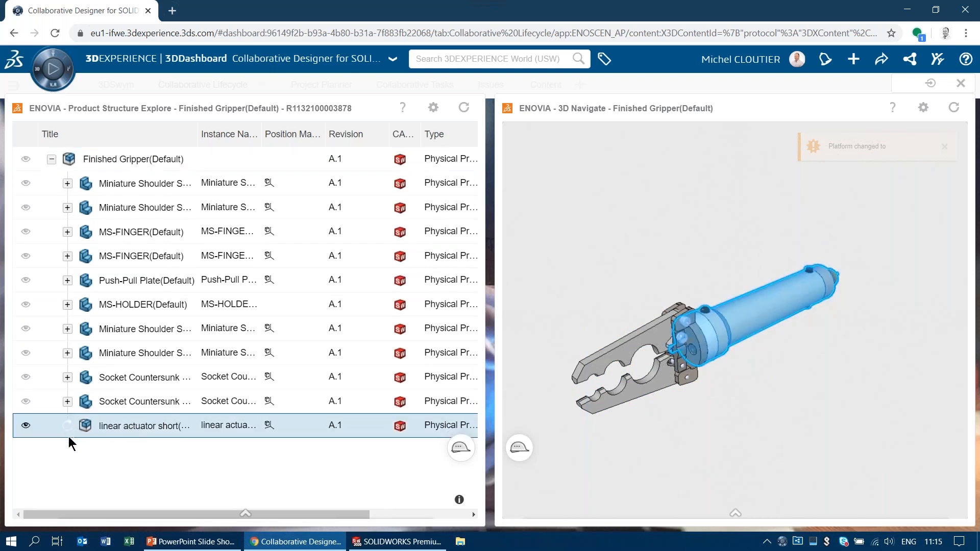
pyautogui.scroll(-8, 210, 365)
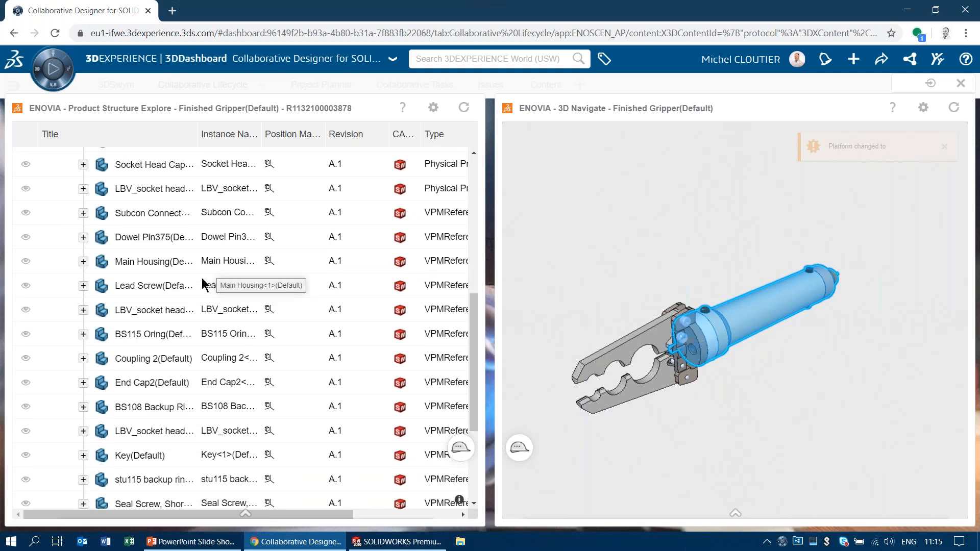
pyautogui.scroll(8, 191, 314)
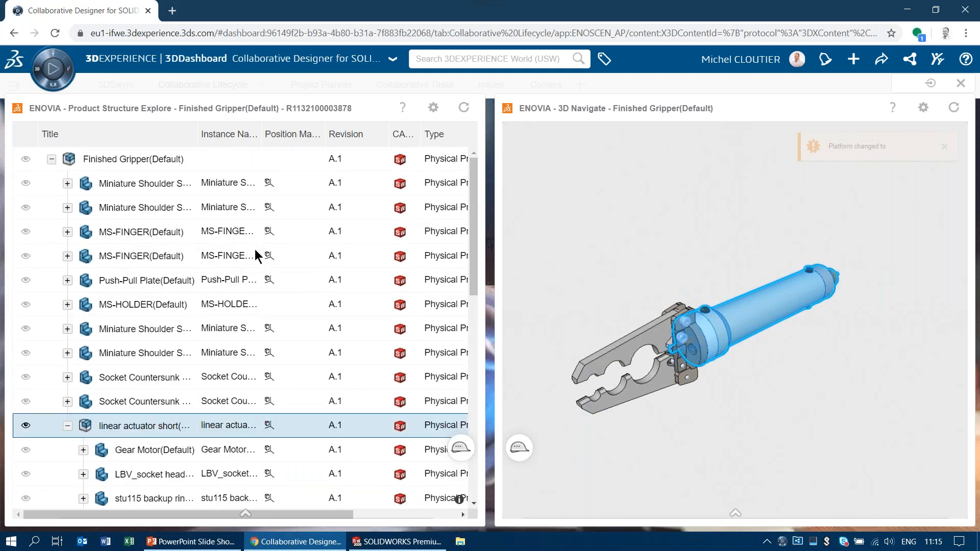
# - Review the Tools and View commands for the product structure, including Export, and close Product Explorer
pyautogui.click(246, 514)
pyautogui.click(254, 482)
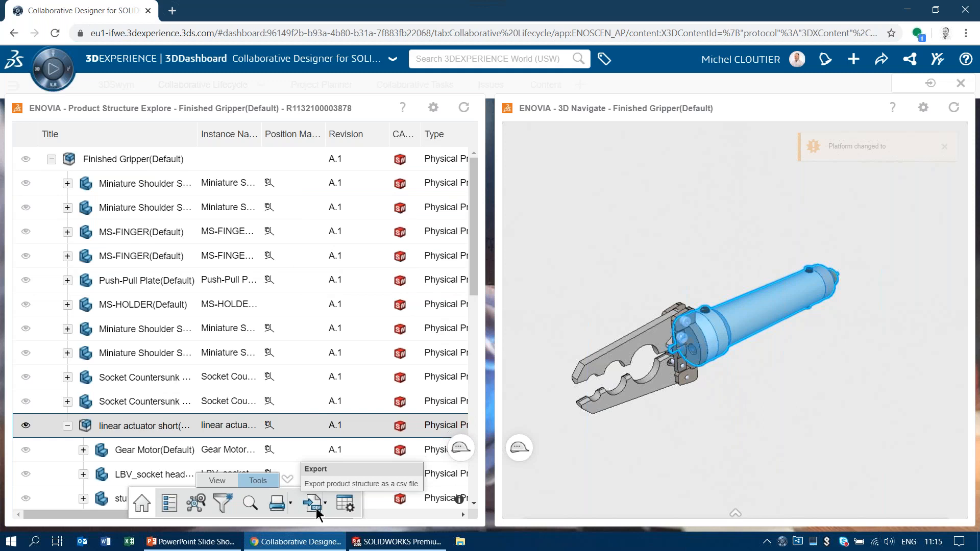
pyautogui.click(211, 483)
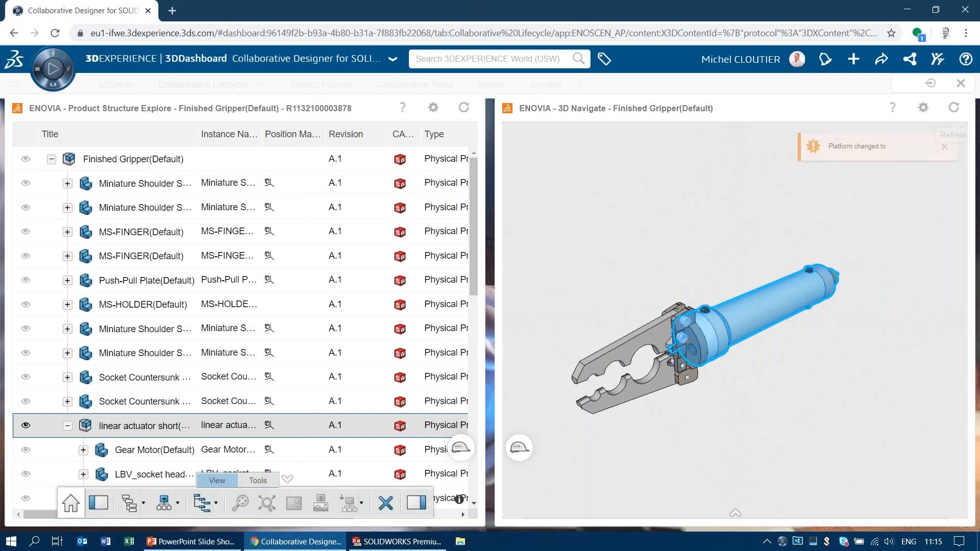
pyautogui.click(961, 83)
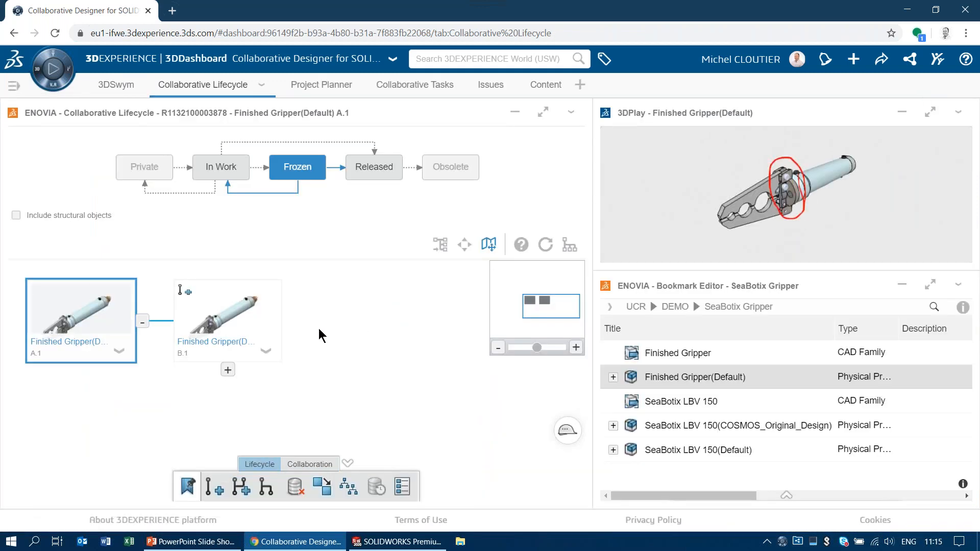
# - Select revision B.1 of Finished Gripper(Default) in the lifecycle graph and open its properties to read the revision comment
pyautogui.click(230, 319)
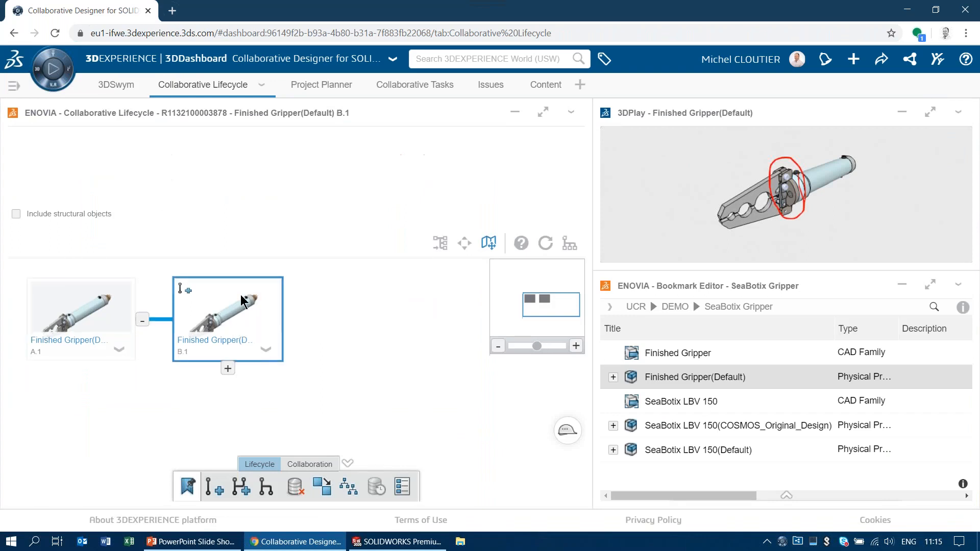
pyautogui.rightClick(217, 315)
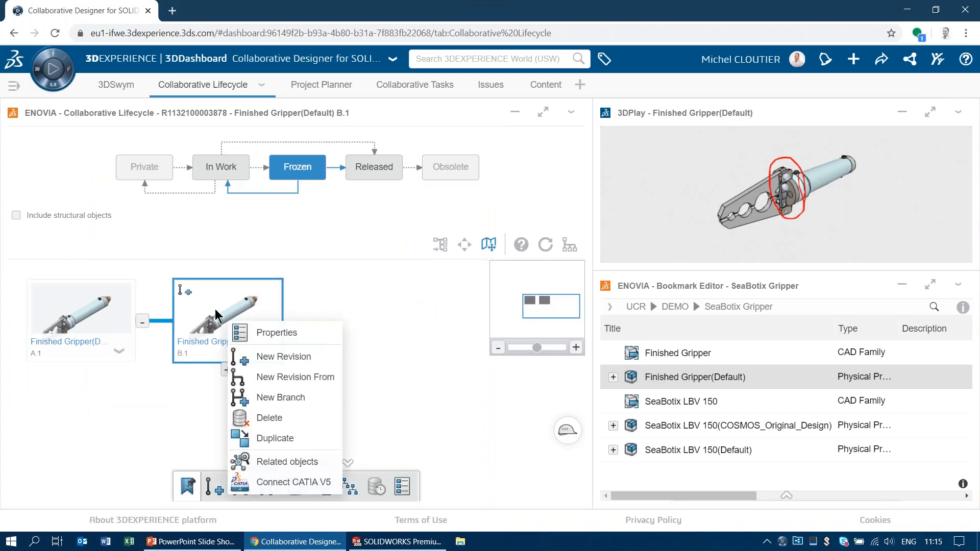
pyautogui.click(263, 332)
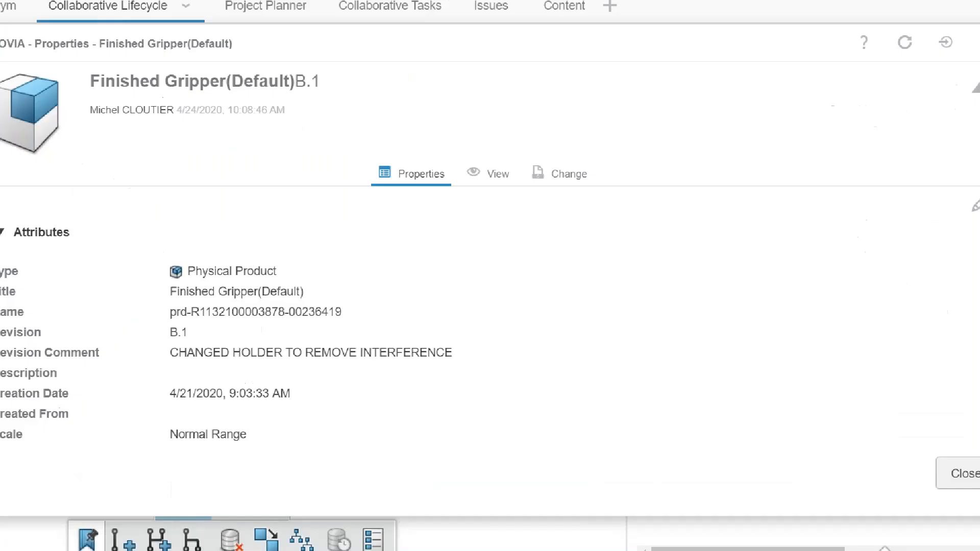
# - Inspect the 3D model of Finished Gripper(Default) B.1 from several angles within its properties, and close the properties
pyautogui.moveTo(450, 311); pyautogui.dragTo(474, 322)
pyautogui.moveTo(481, 284)
pyautogui.mouseDown()
pyautogui.moveTo(120, 288)
pyautogui.moveTo(88, 381)
pyautogui.moveTo(412, 396)
pyautogui.moveTo(502, 294)
pyautogui.moveTo(450, 291)
pyautogui.mouseUp()
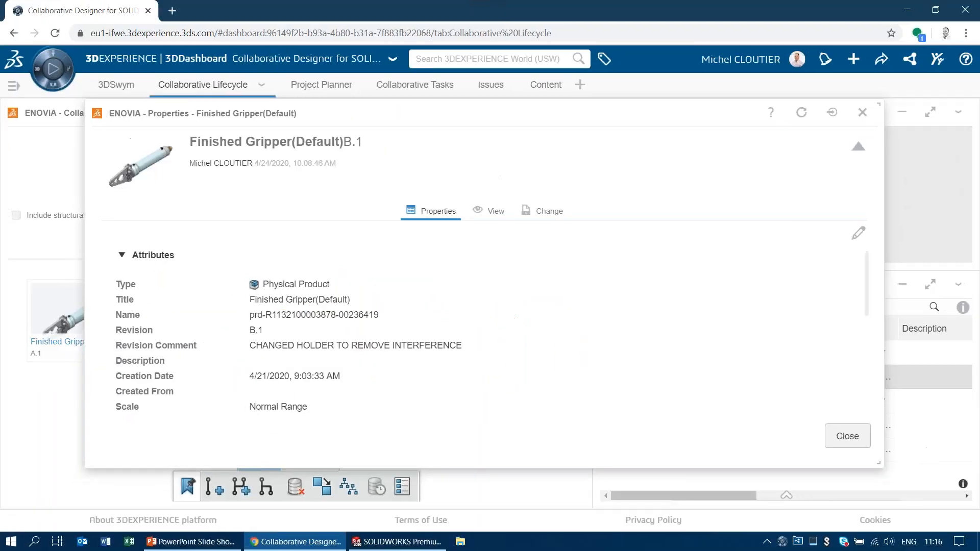
pyautogui.click(486, 215)
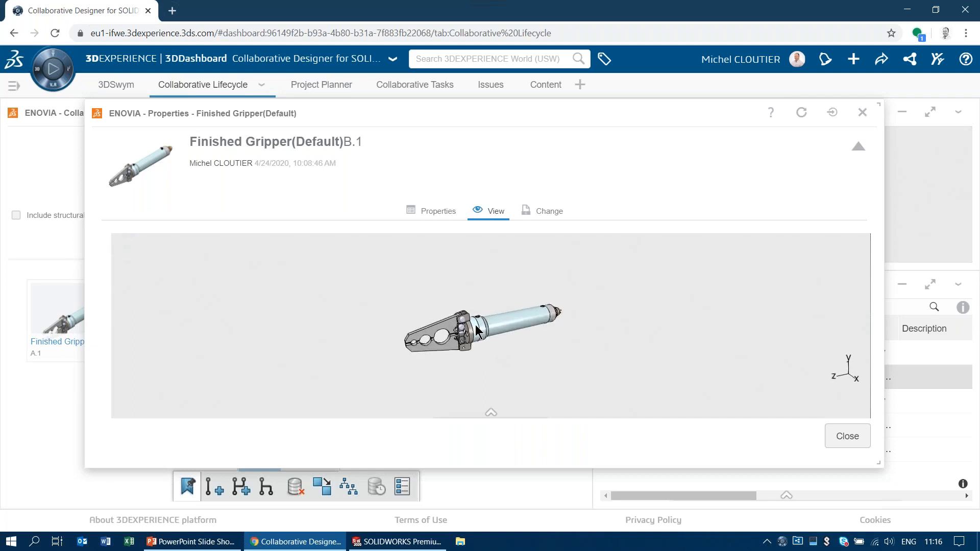
pyautogui.click(492, 412)
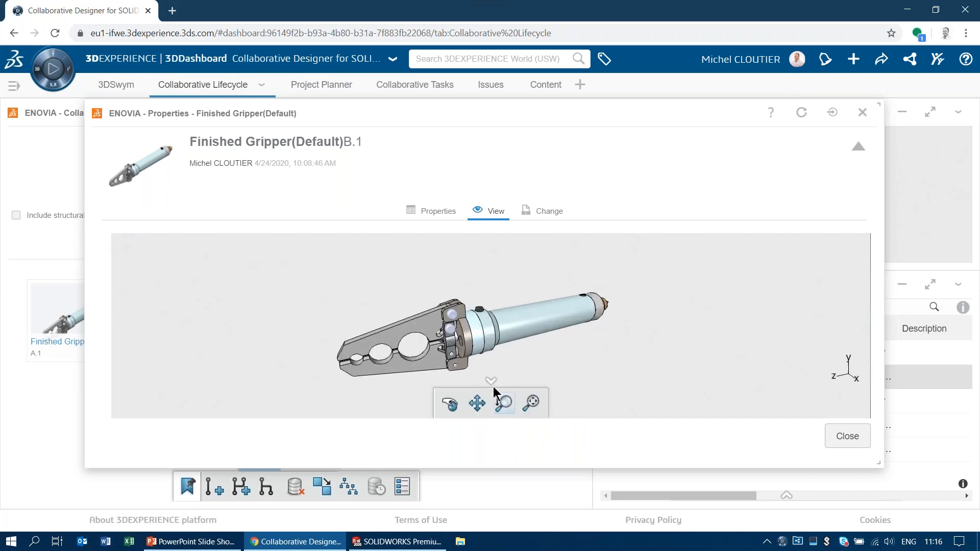
pyautogui.moveTo(482, 339); pyautogui.dragTo(512, 333)
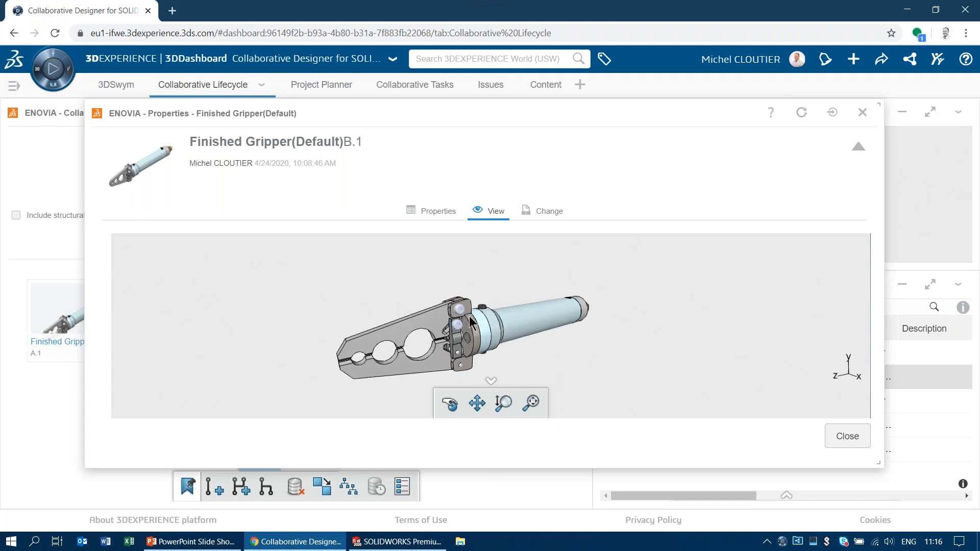
pyautogui.moveTo(490, 327)
pyautogui.mouseDown()
pyautogui.moveTo(472, 308)
pyautogui.moveTo(489, 313)
pyautogui.mouseUp()
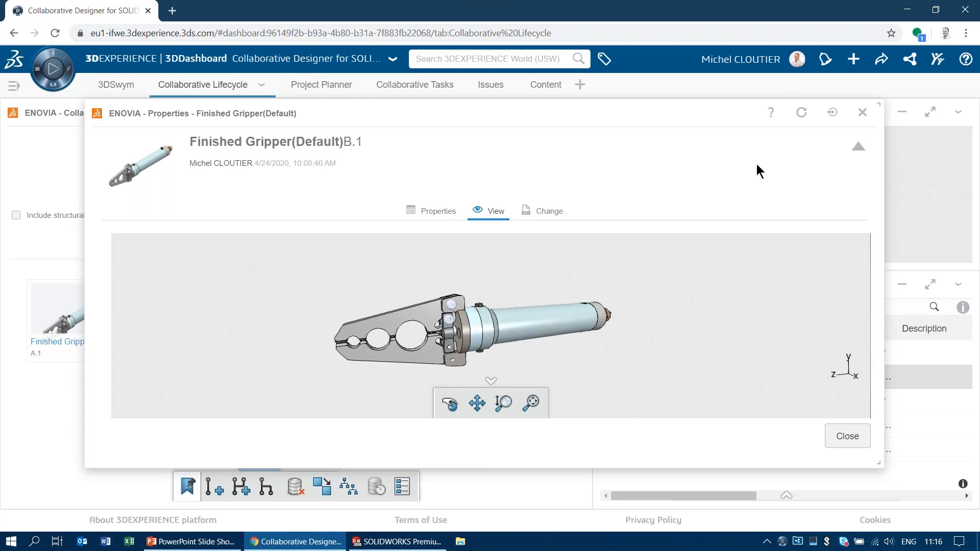
pyautogui.click(862, 112)
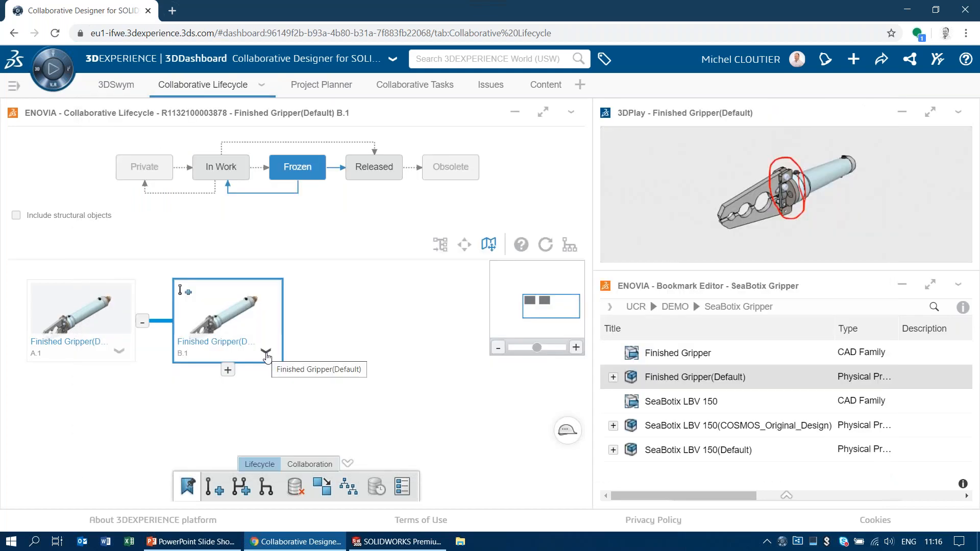
# - Compare Finished Gripper(Default) A.1 with revision B.1 and inspect the overlaid 3D models from different angles
pyautogui.click(350, 488)
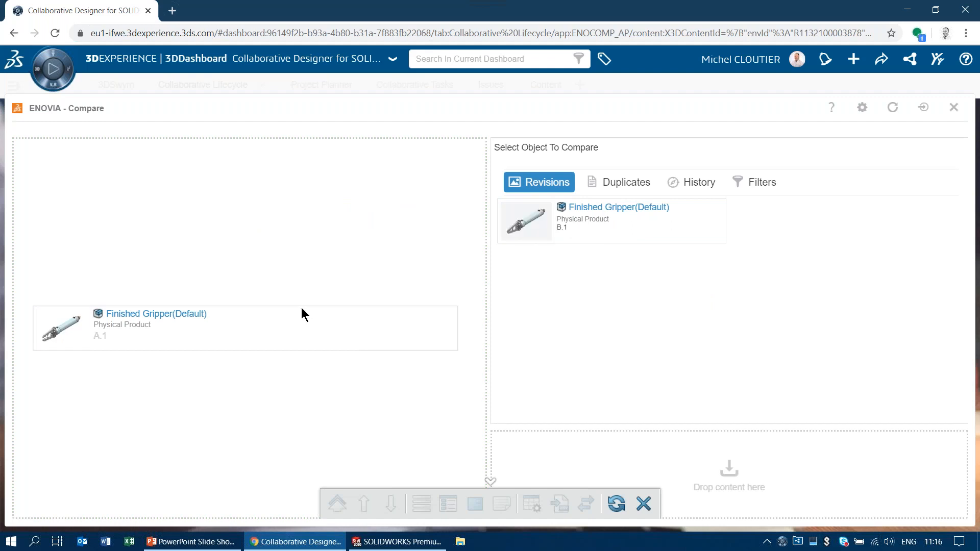
pyautogui.click(582, 209)
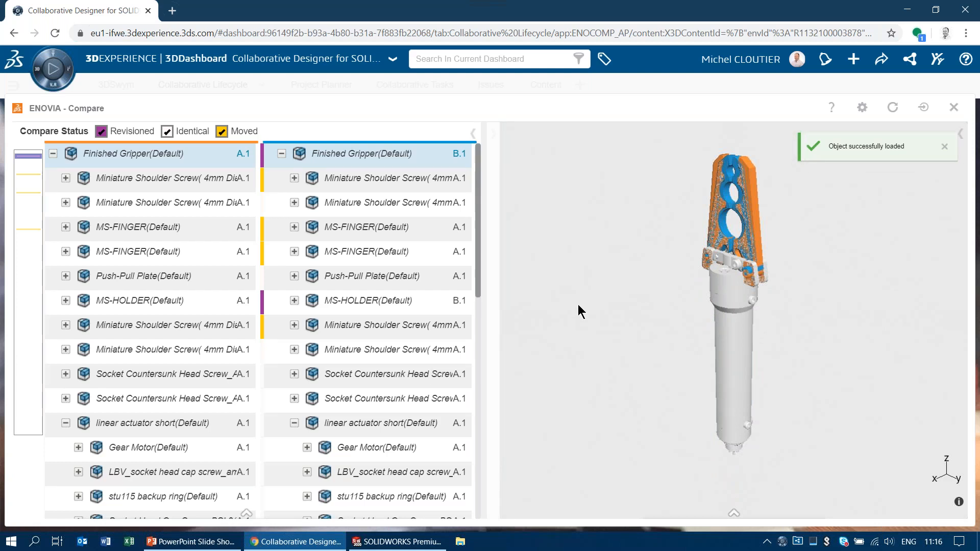
pyautogui.moveTo(651, 360)
pyautogui.mouseDown()
pyautogui.moveTo(646, 333)
pyautogui.moveTo(647, 376)
pyautogui.mouseUp()
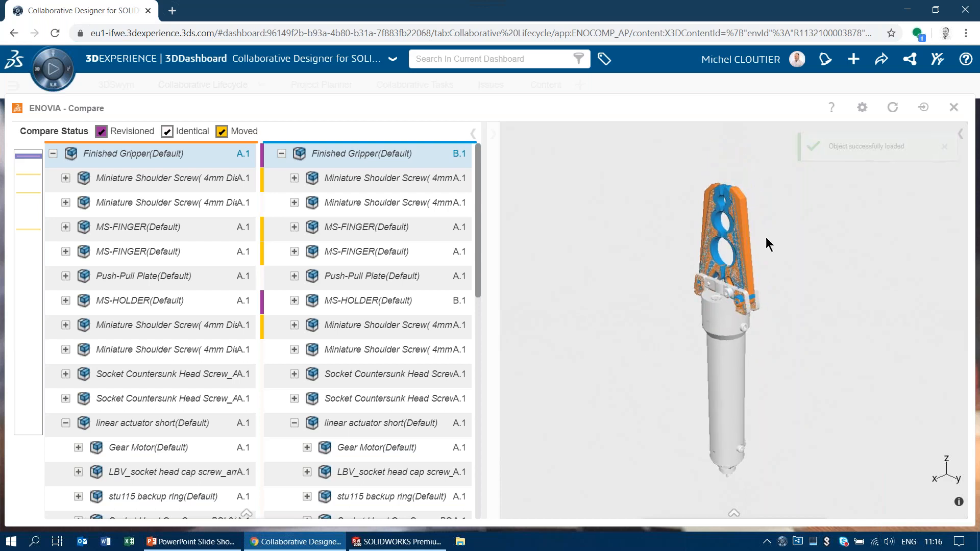
pyautogui.click(735, 513)
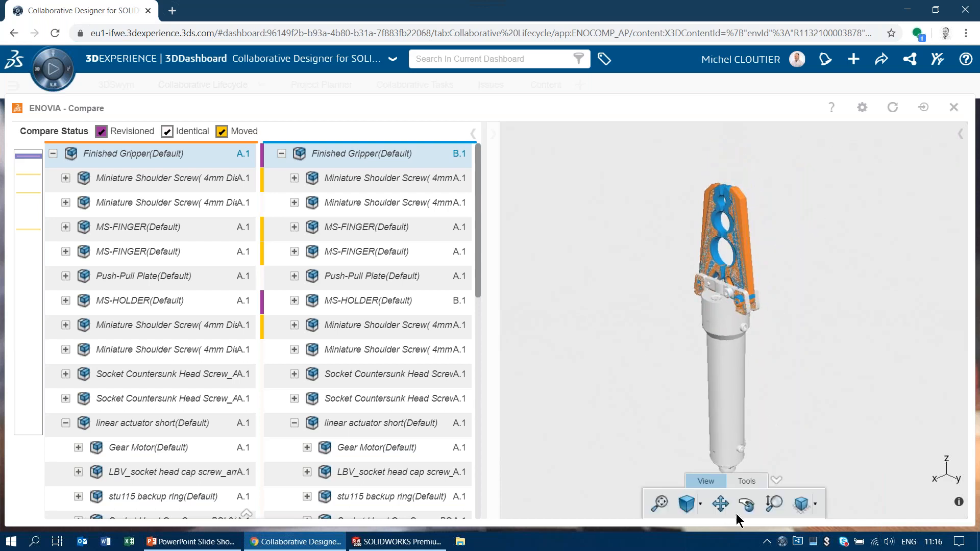
pyautogui.moveTo(725, 378); pyautogui.dragTo(664, 269)
pyautogui.moveTo(665, 435); pyautogui.dragTo(755, 457)
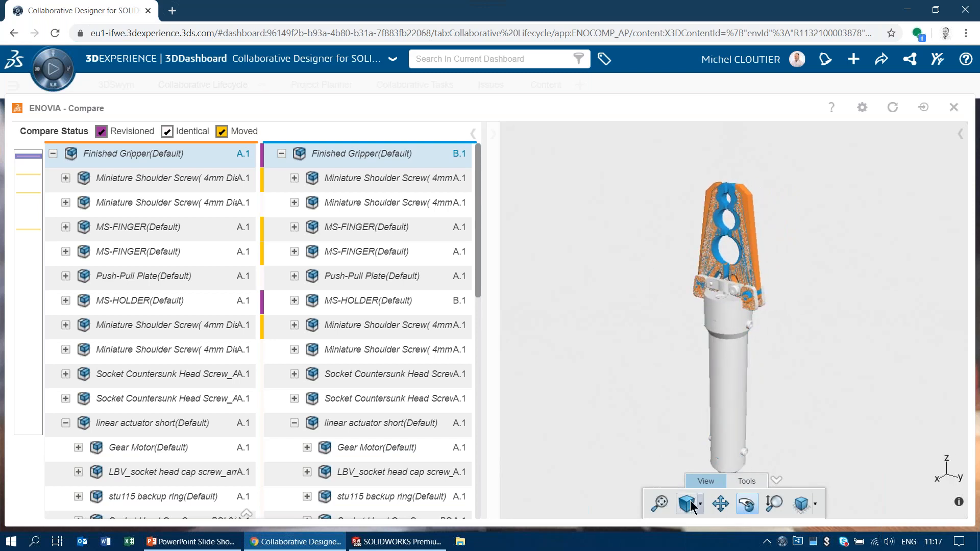
pyautogui.click(749, 506)
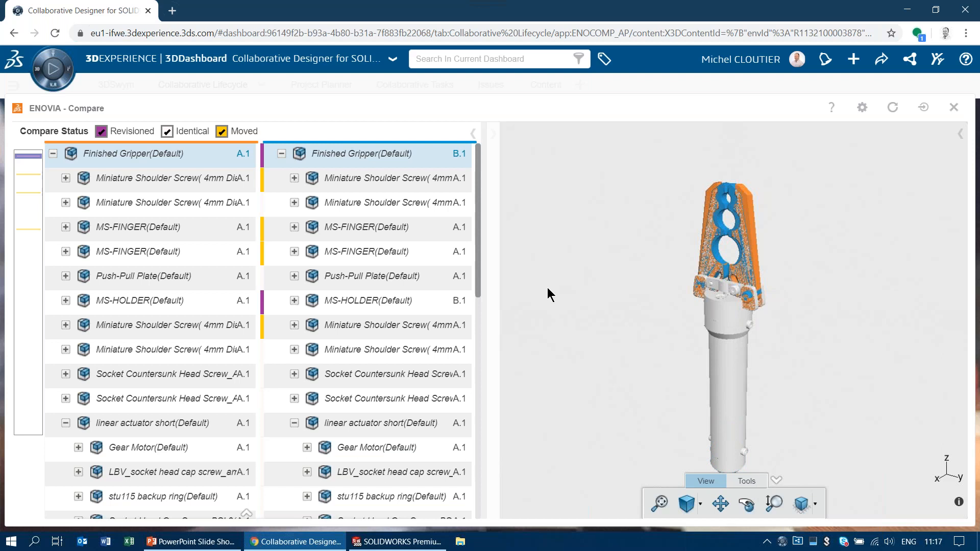
# - Hide identical components in the comparison and examine the holder's hole differences in Front View, close up and at an angle
pyautogui.click(167, 131)
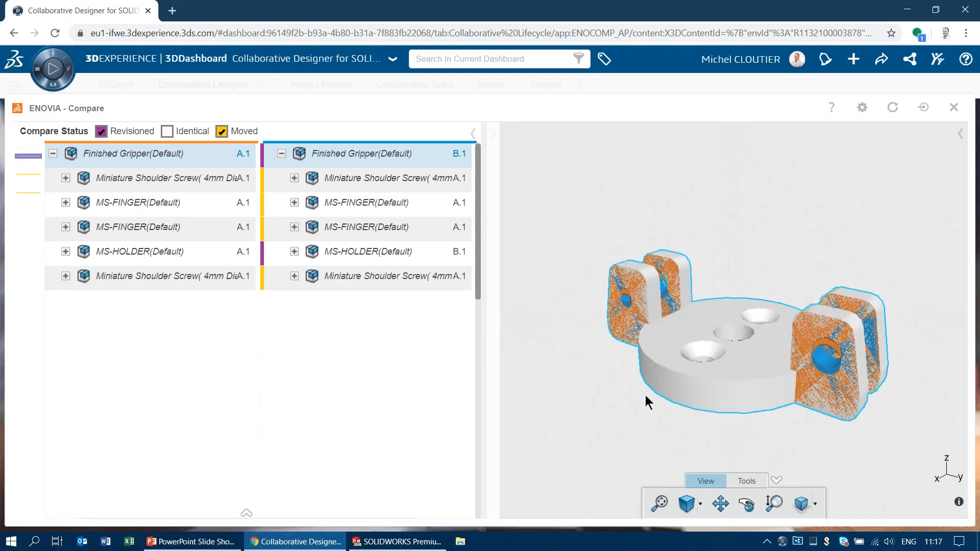
pyautogui.click(816, 506)
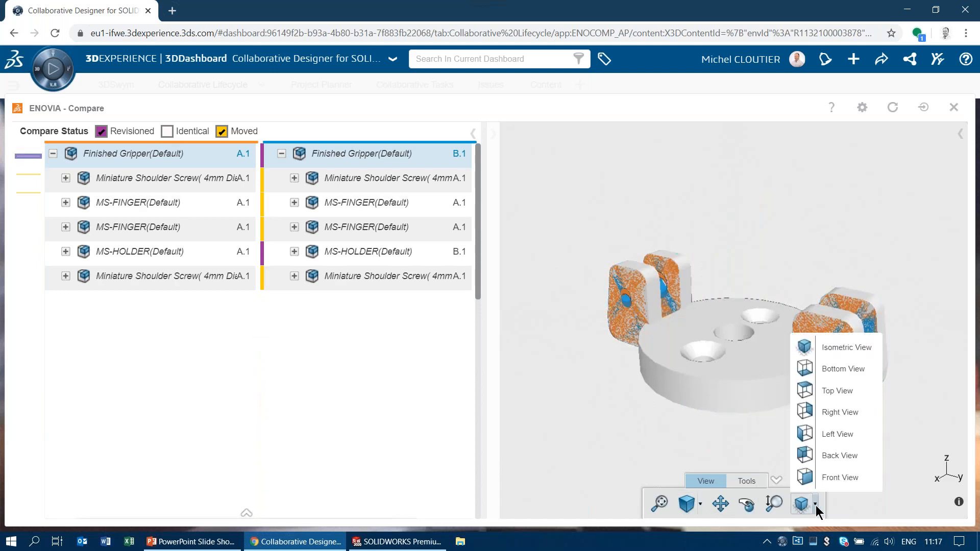
pyautogui.click(820, 480)
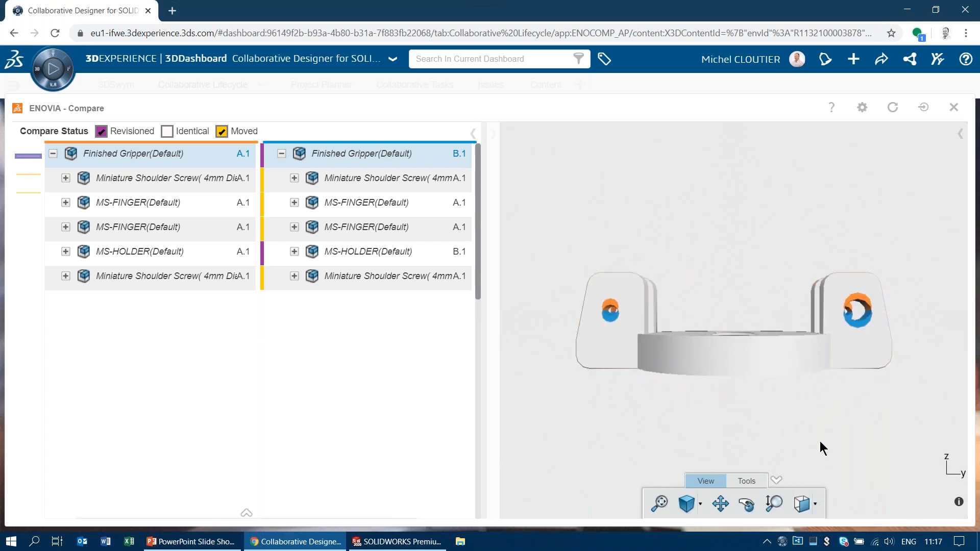
pyautogui.click(721, 505)
pyautogui.moveTo(864, 376)
pyautogui.mouseDown()
pyautogui.moveTo(764, 362)
pyautogui.moveTo(764, 334)
pyautogui.moveTo(752, 362)
pyautogui.moveTo(658, 366)
pyautogui.moveTo(573, 405)
pyautogui.moveTo(608, 461)
pyautogui.mouseUp()
pyautogui.click(774, 504)
pyautogui.click(747, 504)
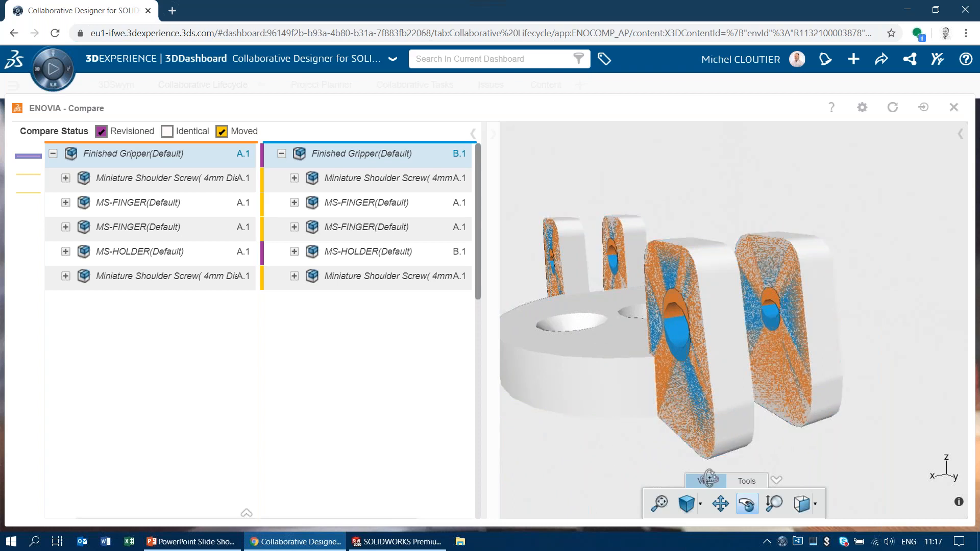
# - Show identical components again, step through the shoulder screw and MS-FINGER differences in 3D, and return to the root product
pyautogui.click(168, 131)
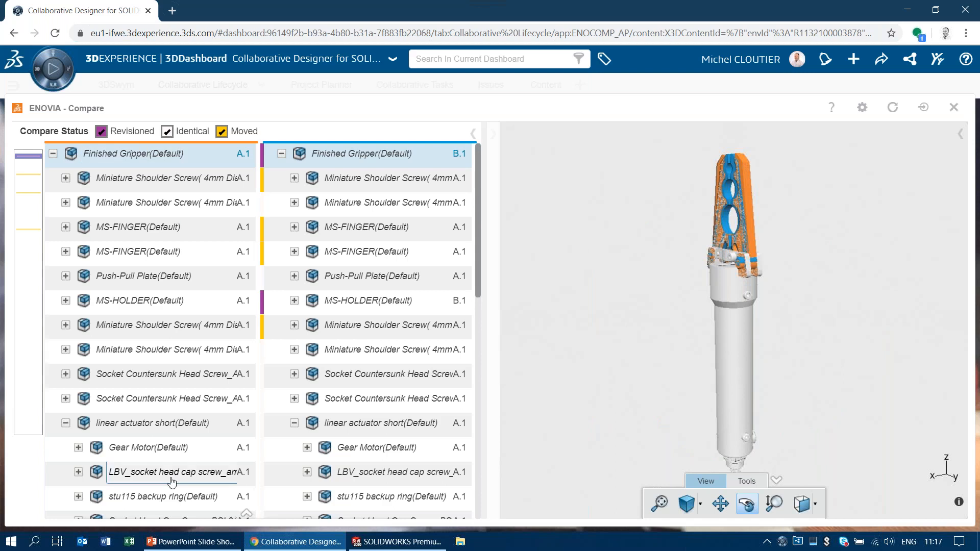
pyautogui.moveTo(247, 517)
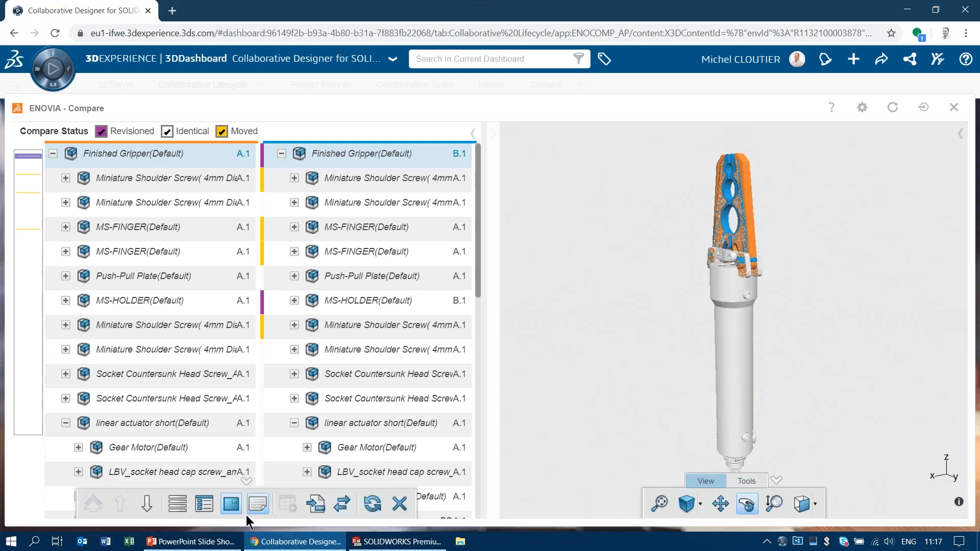
pyautogui.click(146, 505)
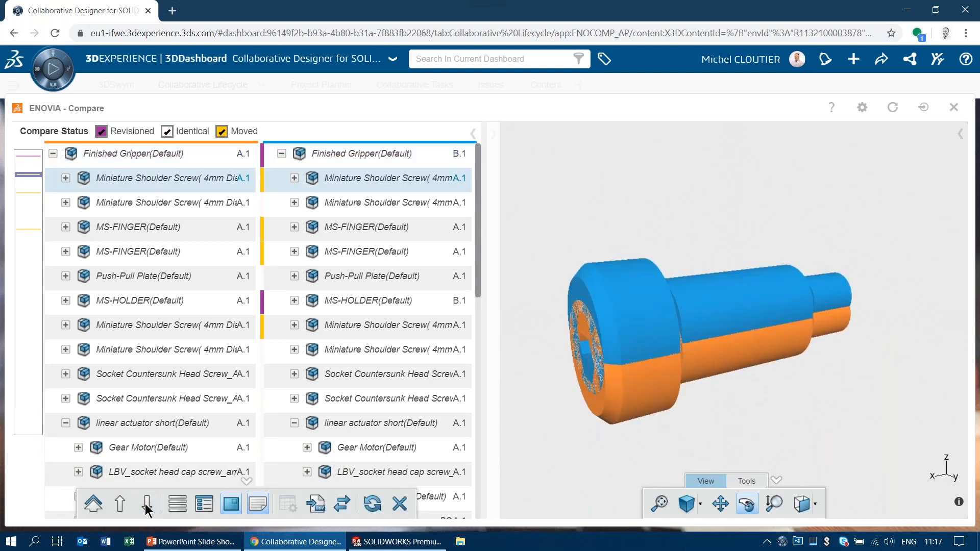
pyautogui.moveTo(577, 447); pyautogui.dragTo(638, 441)
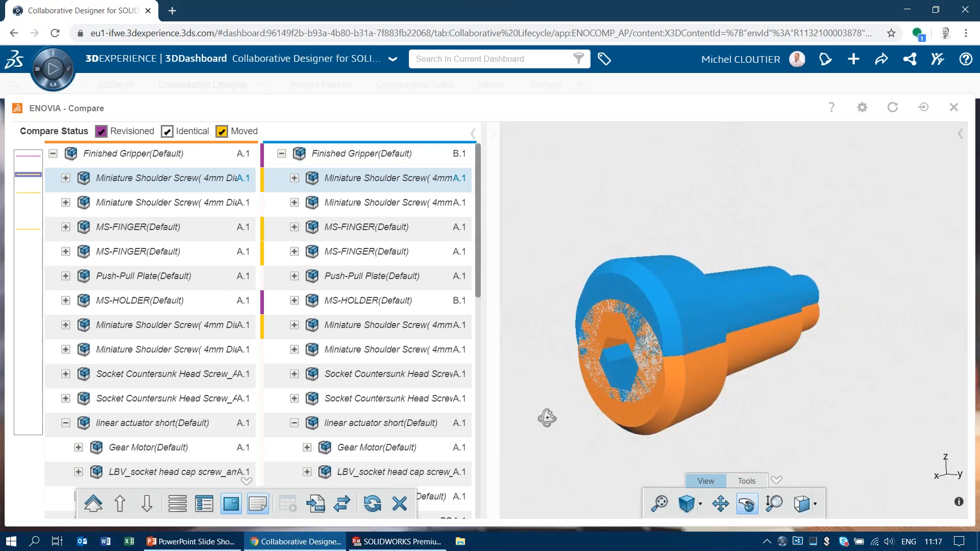
pyautogui.click(148, 505)
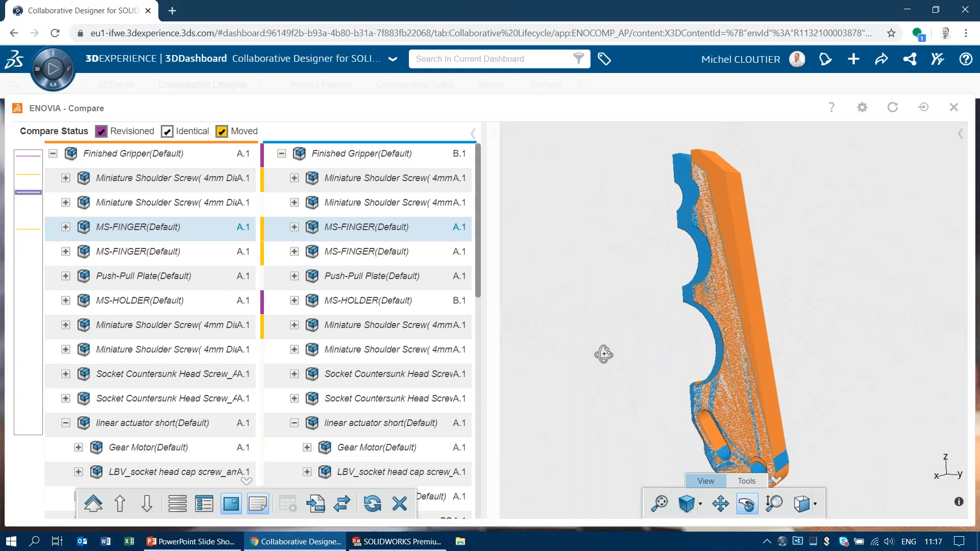
pyautogui.moveTo(585, 361); pyautogui.dragTo(791, 376)
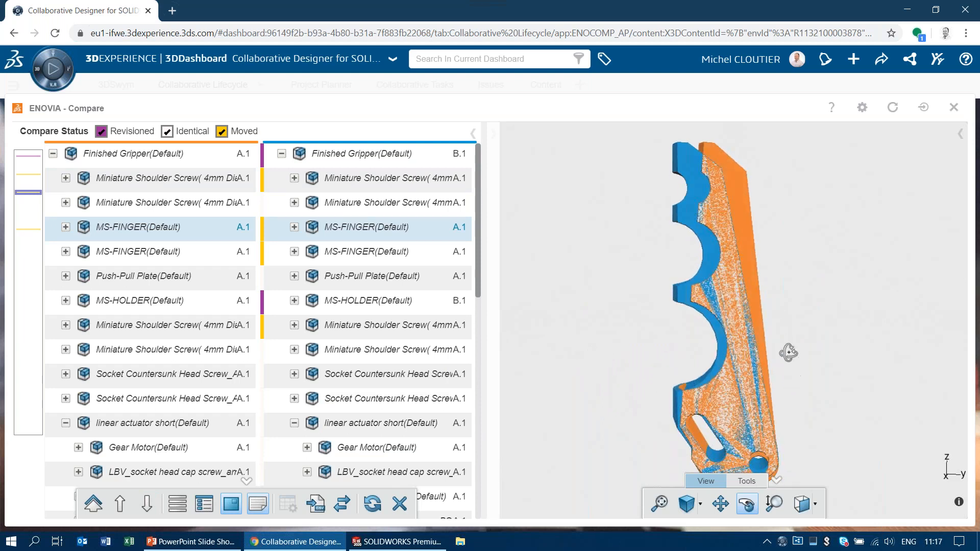
pyautogui.click(147, 505)
pyautogui.click(93, 504)
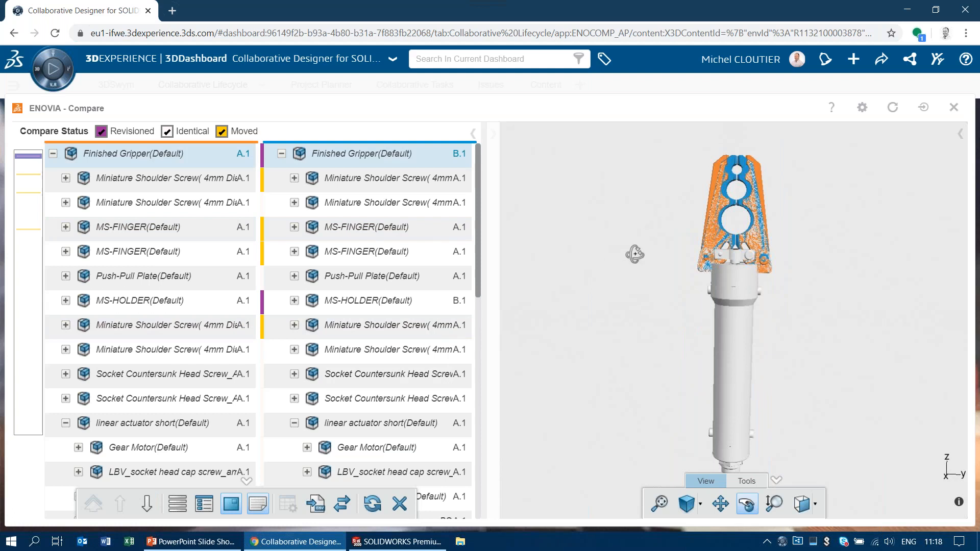
# - Export the comparison results to Compare Results Apr 24 2020 11_18_08.csv in Downloads and open the file in Excel
pyautogui.click(314, 506)
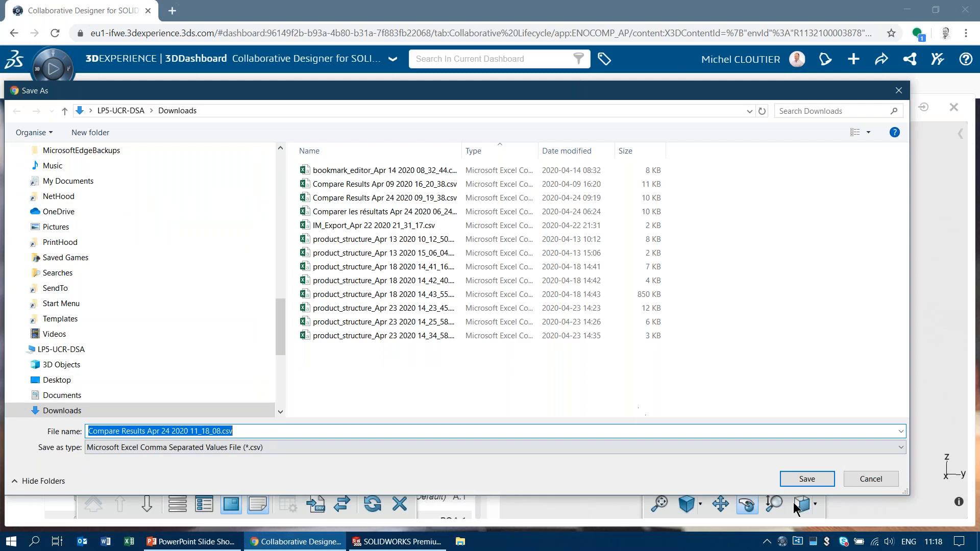
pyautogui.click(820, 479)
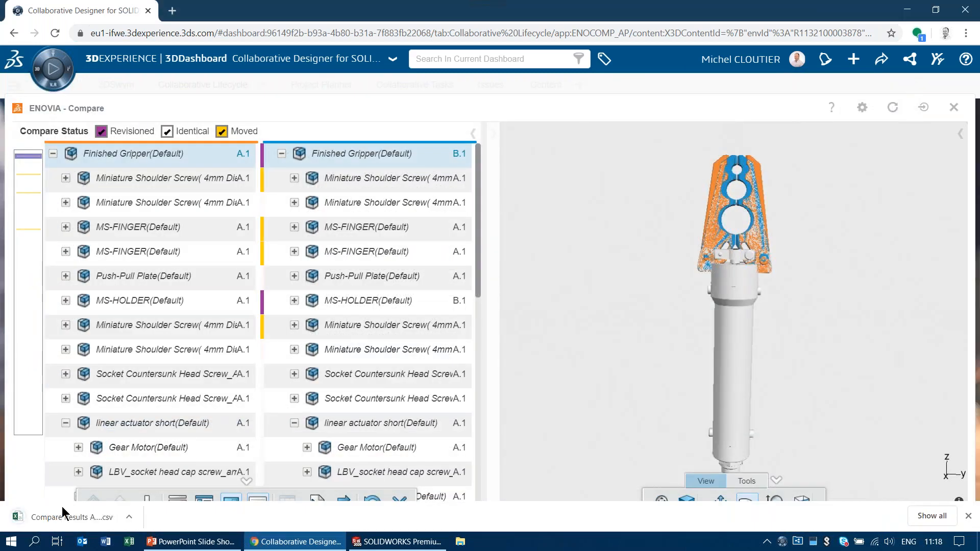
pyautogui.click(62, 508)
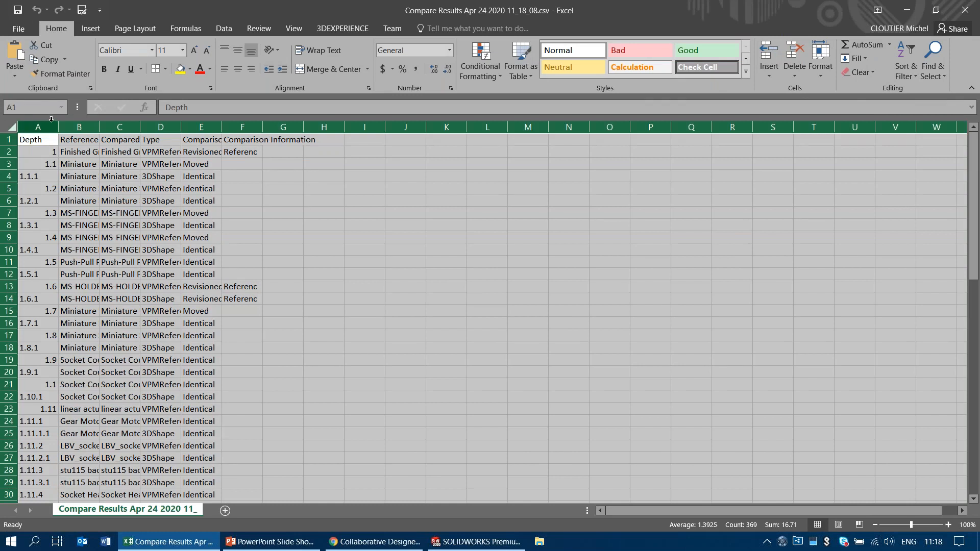
# - Fit the spreadsheet columns to their contents to read the comparison statuses, and close the unsaved workbook and the comparison
pyautogui.doubleClick(58, 127)
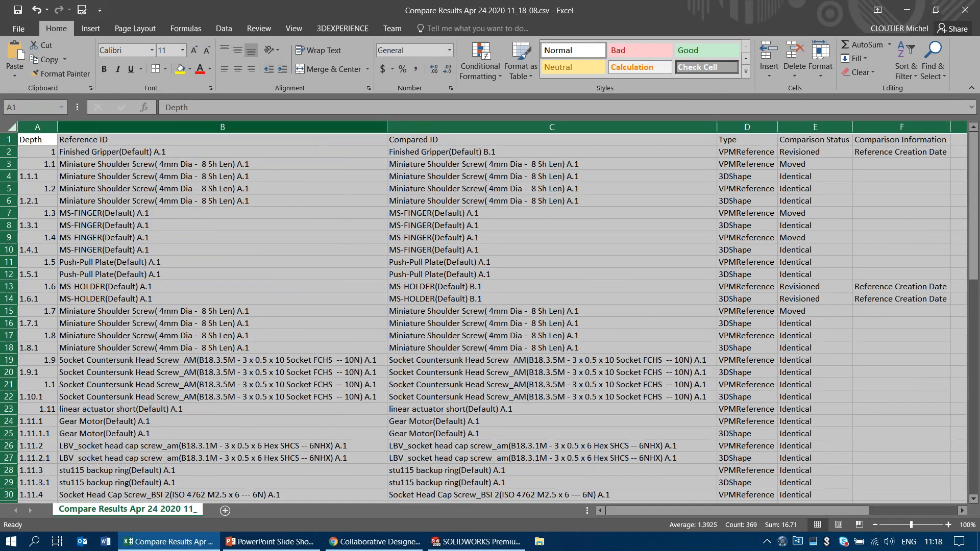
pyautogui.click(318, 212)
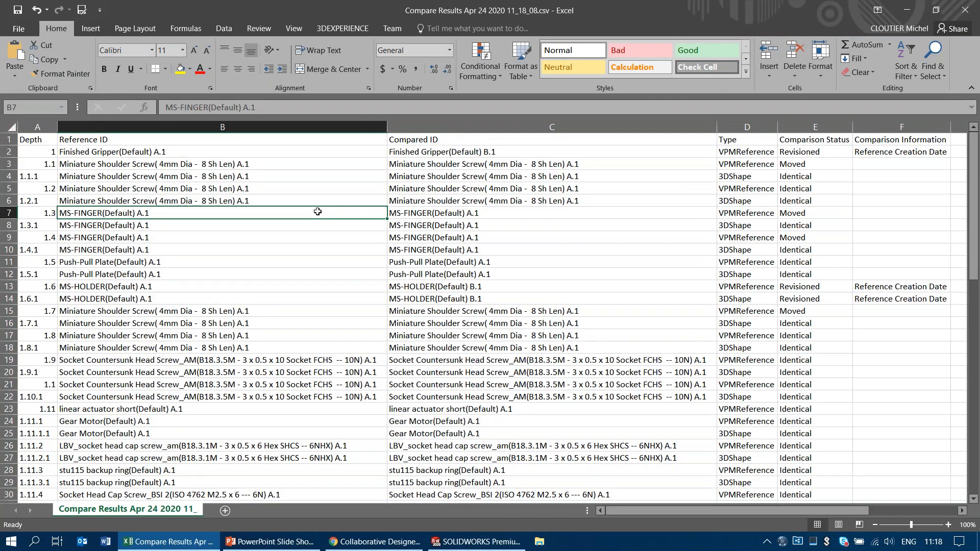
pyautogui.click(965, 10)
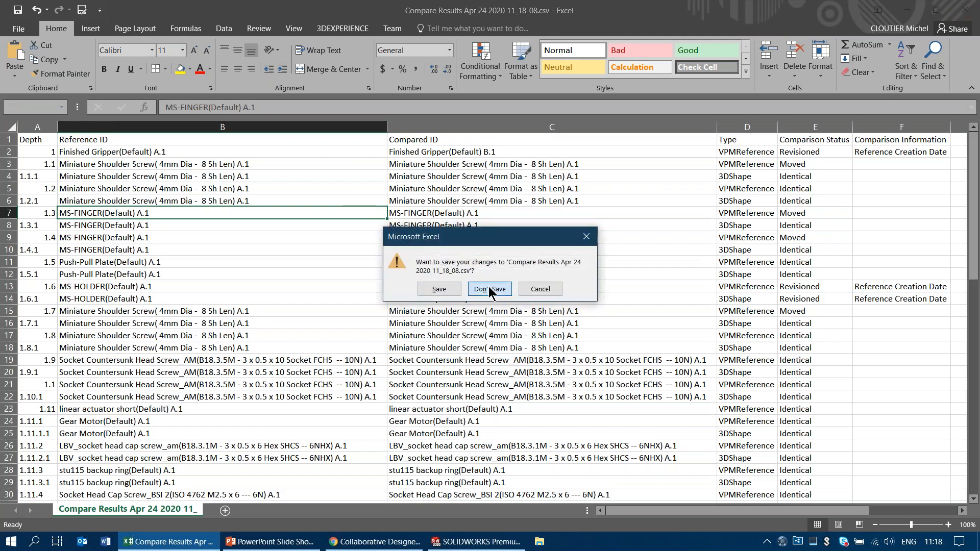
pyautogui.click(489, 288)
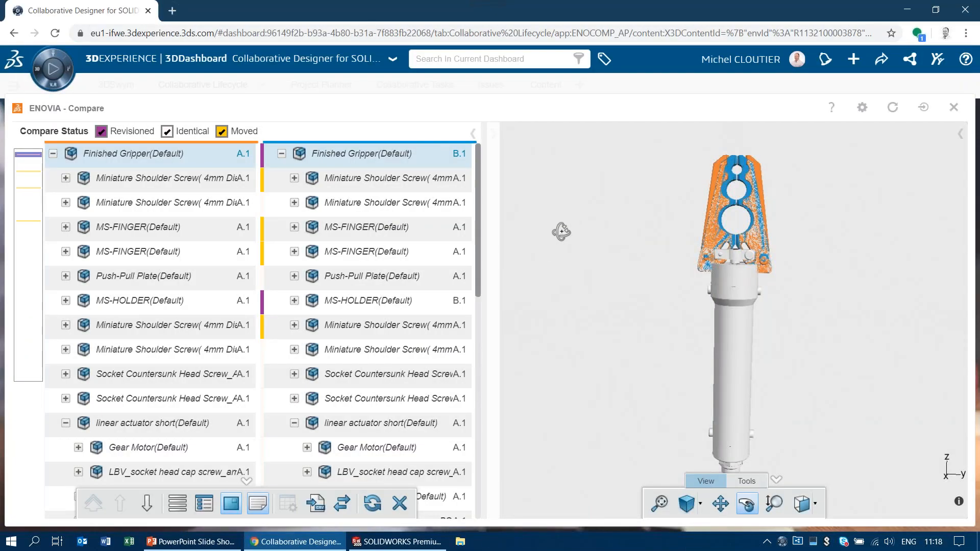
pyautogui.click(955, 109)
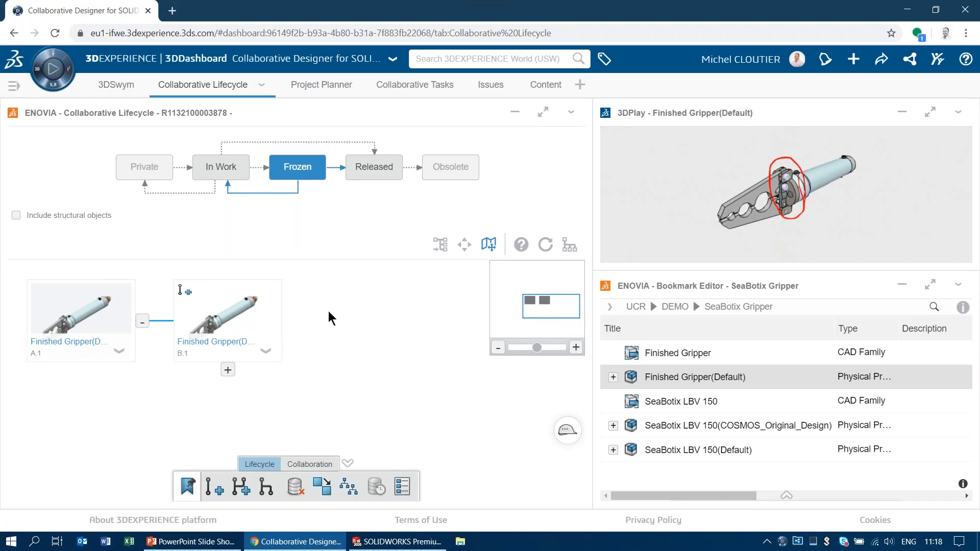
# - Create new revision C.1 from Finished Gripper(Default) B.1 with the comment 3-FINGER REVISION
pyautogui.click(266, 353)
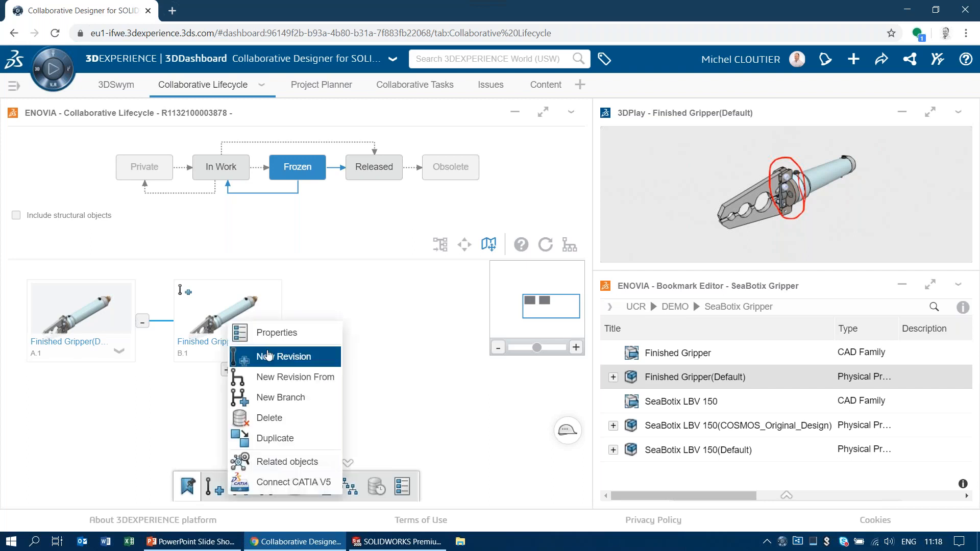
pyautogui.click(301, 359)
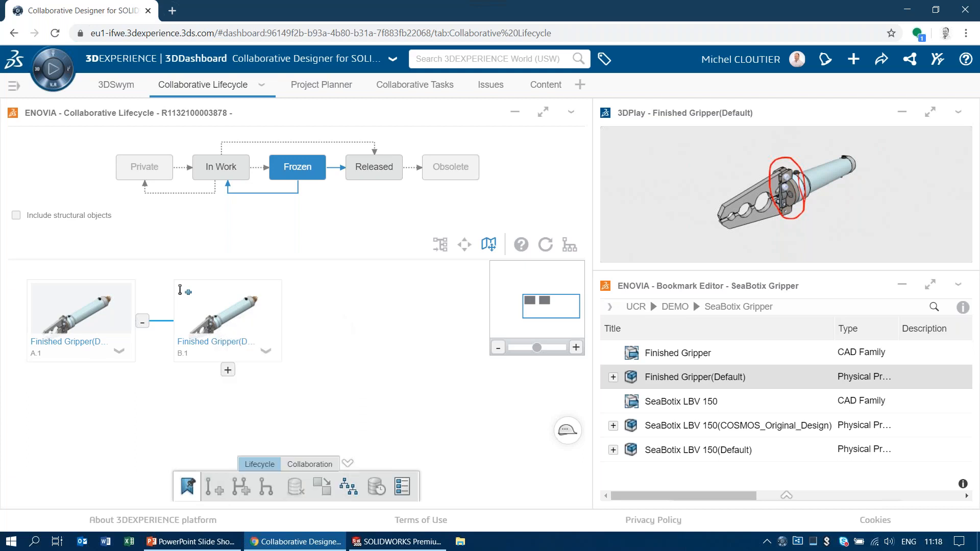
pyautogui.click(312, 308)
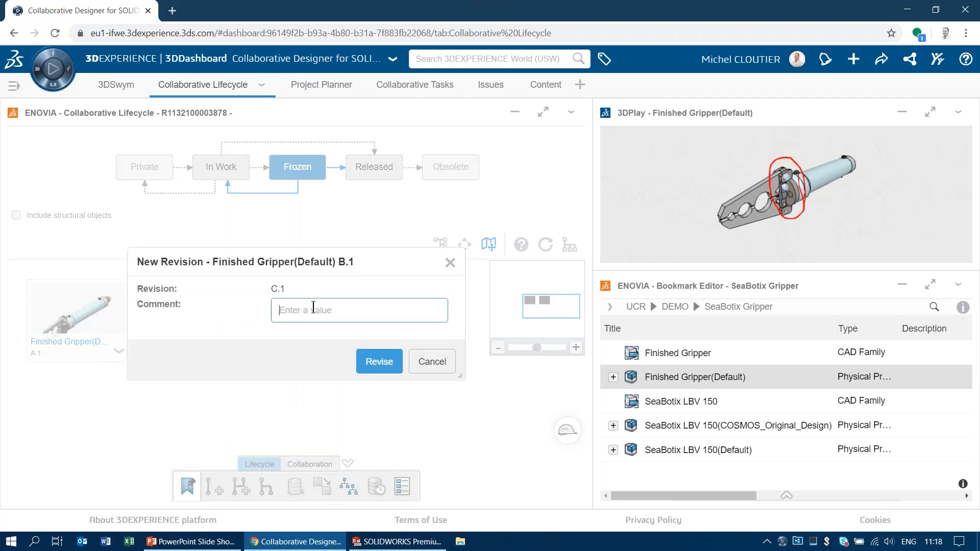
pyautogui.write('3')
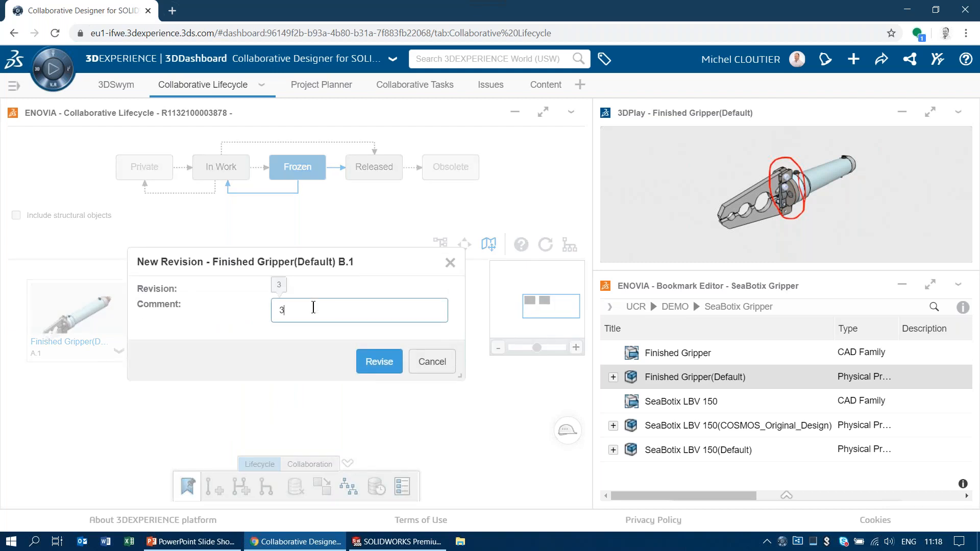
pyautogui.write('-FINGER REVISION')
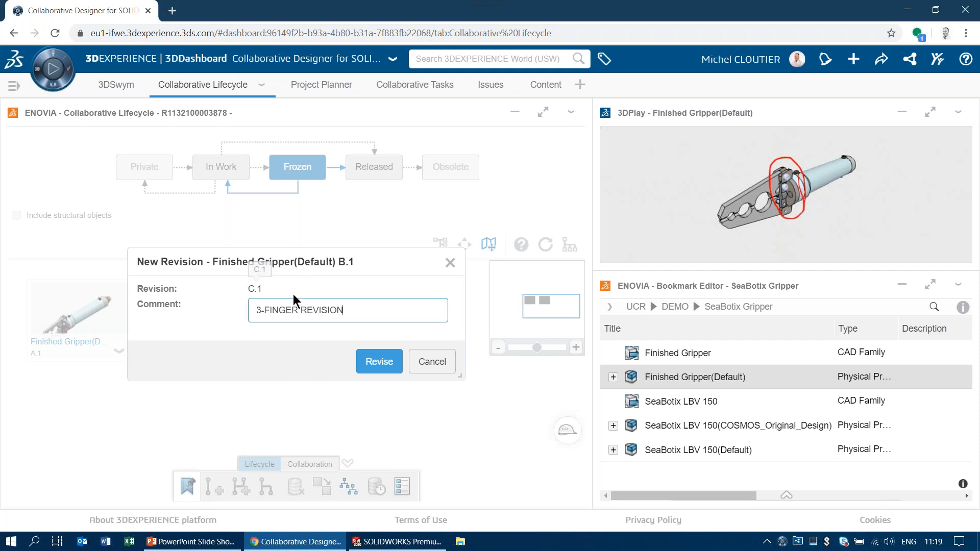
pyautogui.click(381, 363)
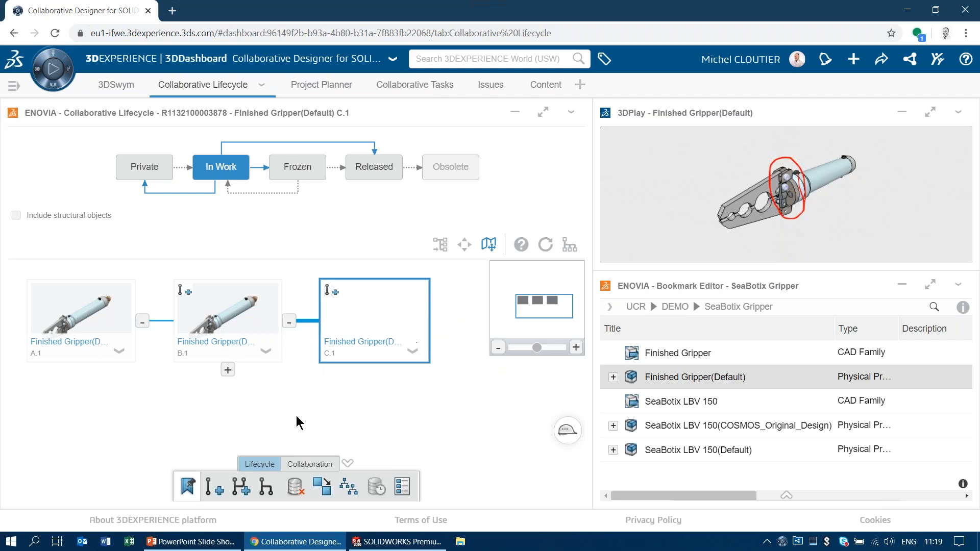
# - Expand the branch under Finished Gripper B.1, check the lifecycle commands offered for B.1, and load CUTTER OPTION A.1 into 3DPlay
pyautogui.click(228, 370)
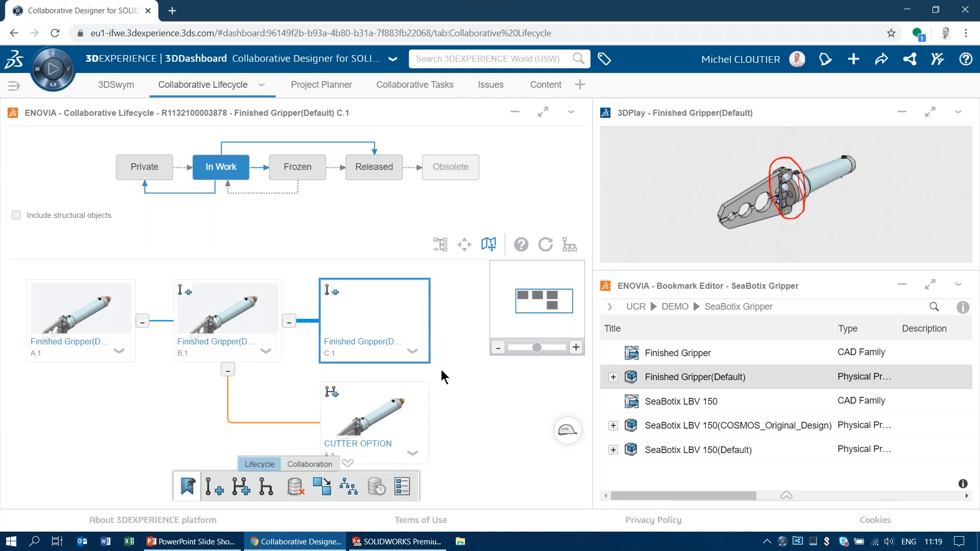
pyautogui.click(266, 352)
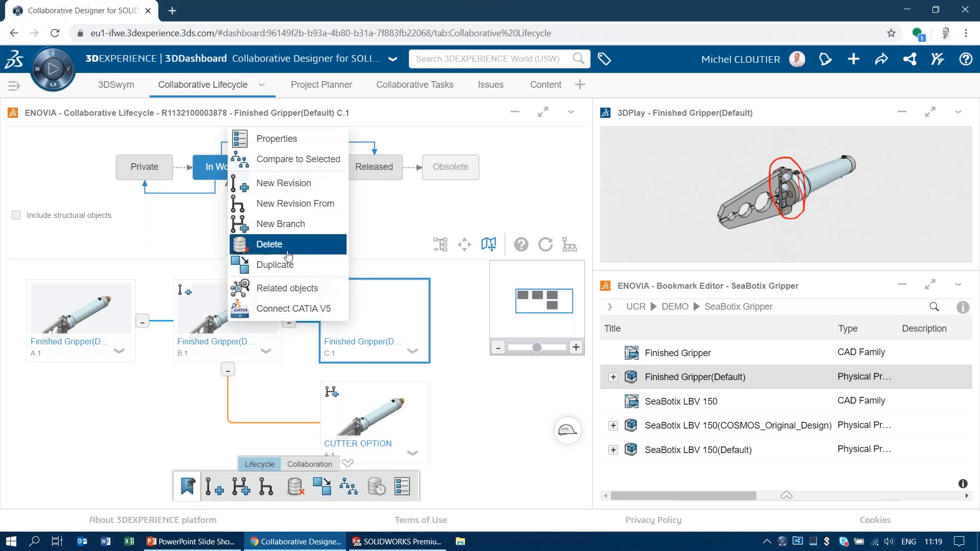
pyautogui.click(288, 400)
pyautogui.scroll(-2, 455, 413)
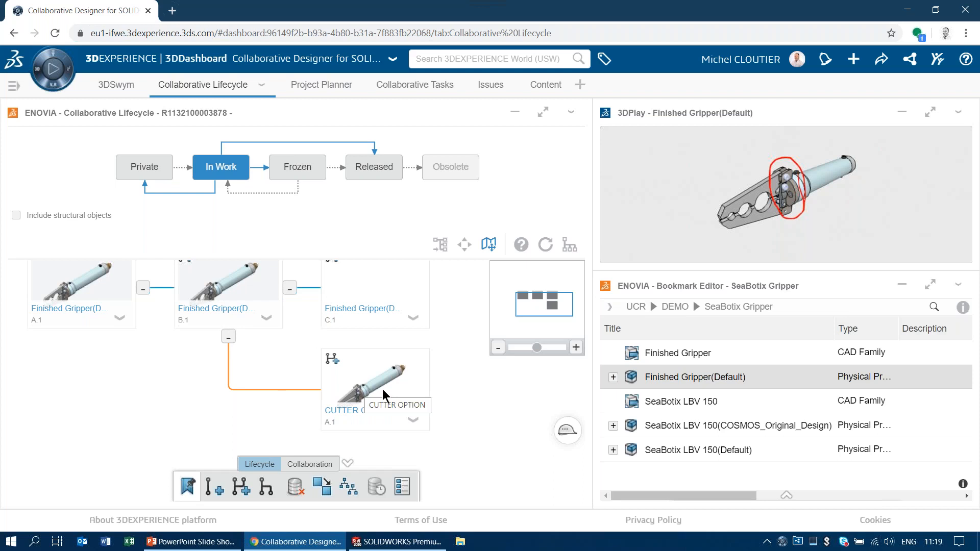
pyautogui.moveTo(382, 389); pyautogui.dragTo(684, 204)
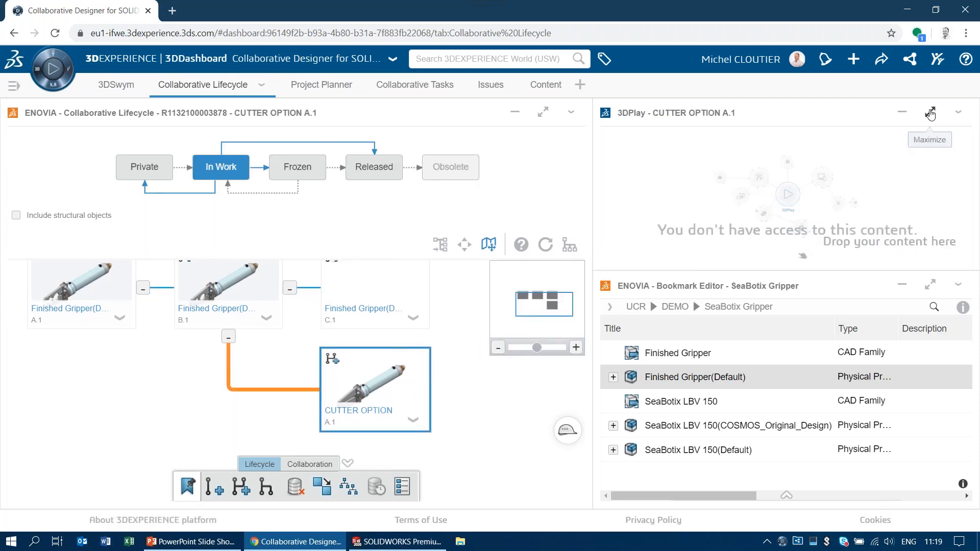
pyautogui.click(466, 398)
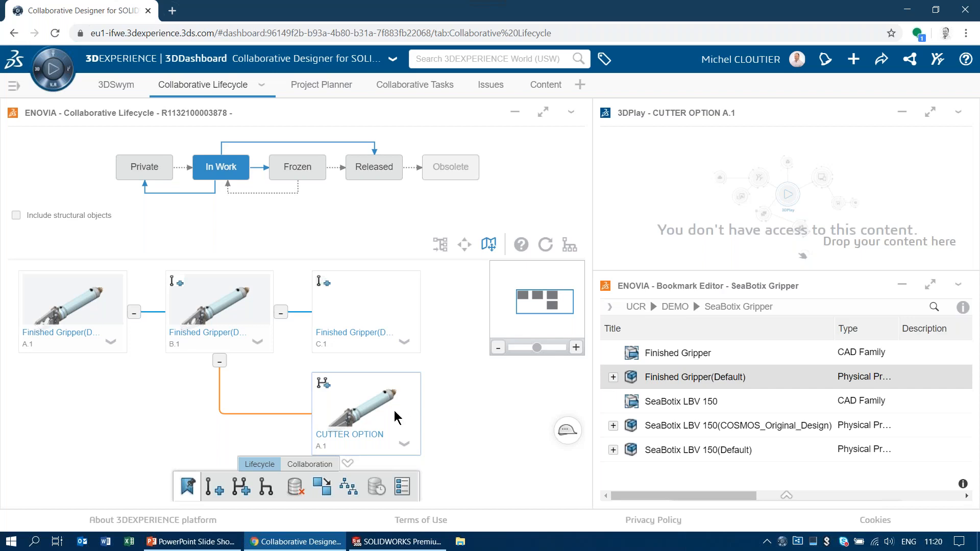
# - Open the CUTTER OPTION branch in the comparison tool, and close the comparison to return to the revision graph
pyautogui.click(370, 409)
pyautogui.click(349, 487)
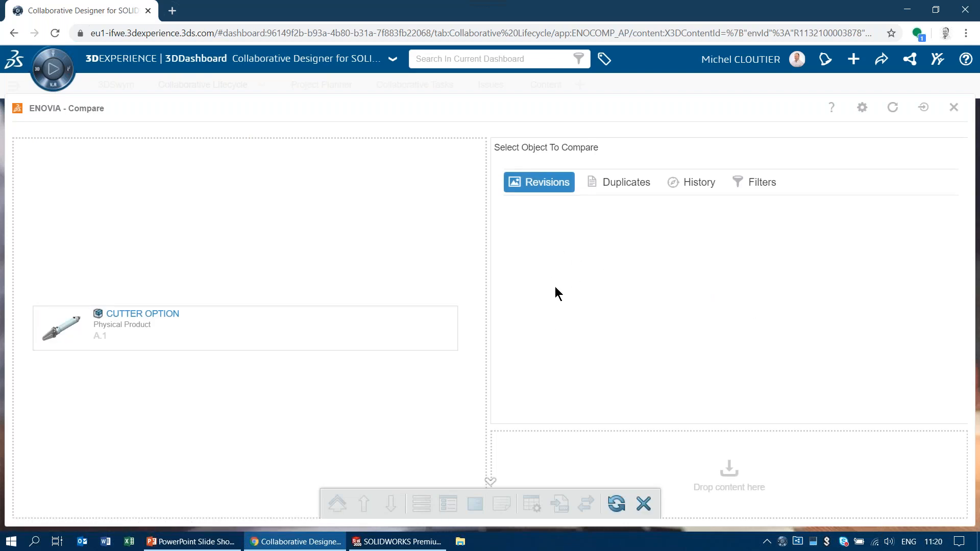
pyautogui.click(954, 107)
pyautogui.click(457, 386)
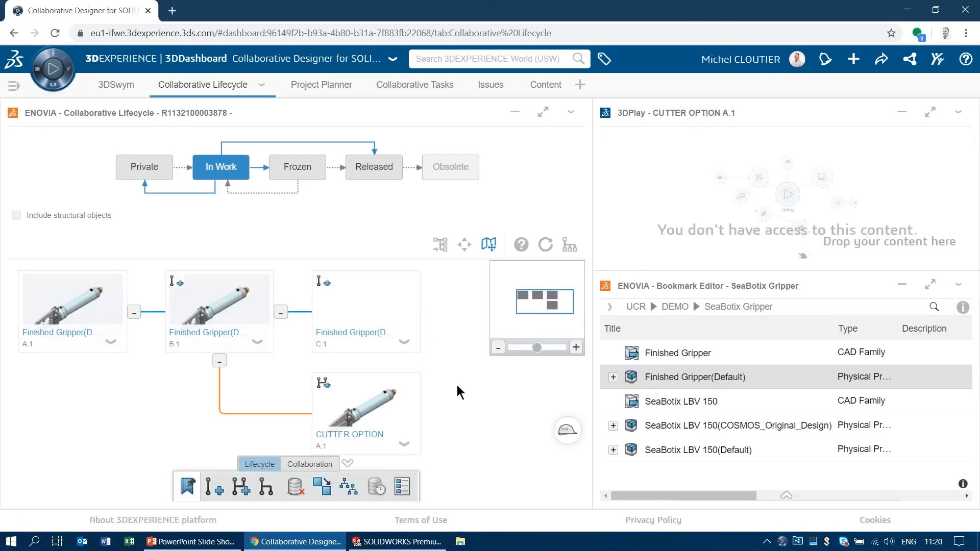
pyautogui.moveTo(464, 324); pyautogui.dragTo(451, 345)
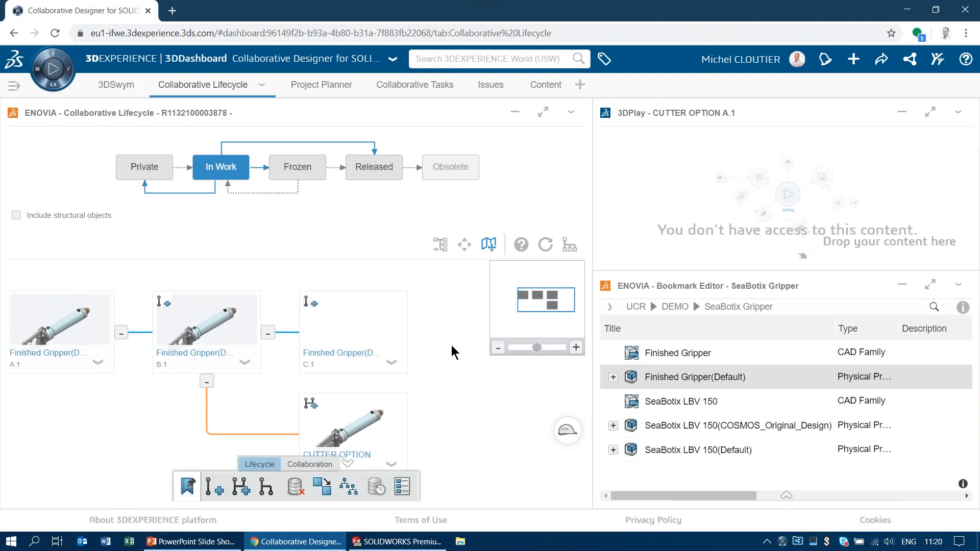
# - Switch to the PowerPoint slide show and advance to the Flexible Revision Control on the Cloud slide
pyautogui.click(188, 543)
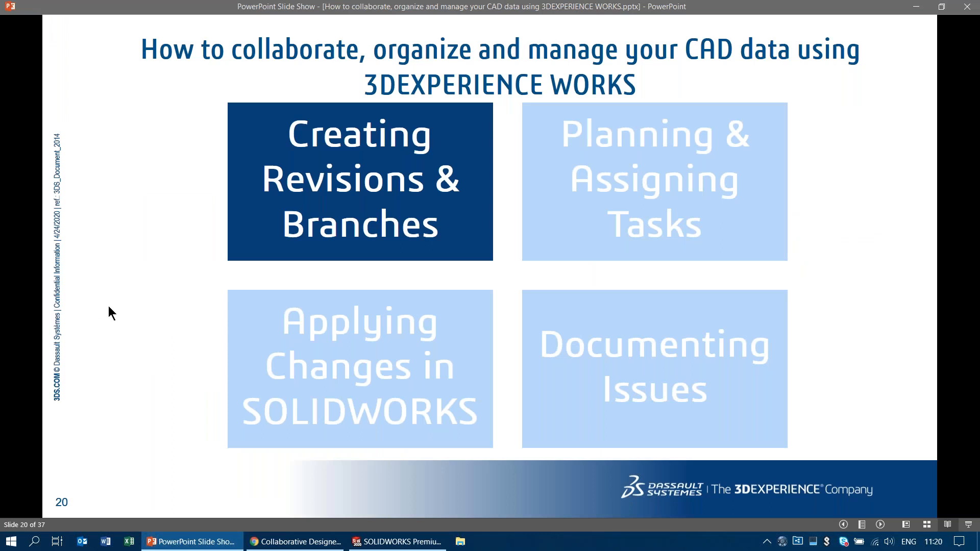
pyautogui.click(141, 309)
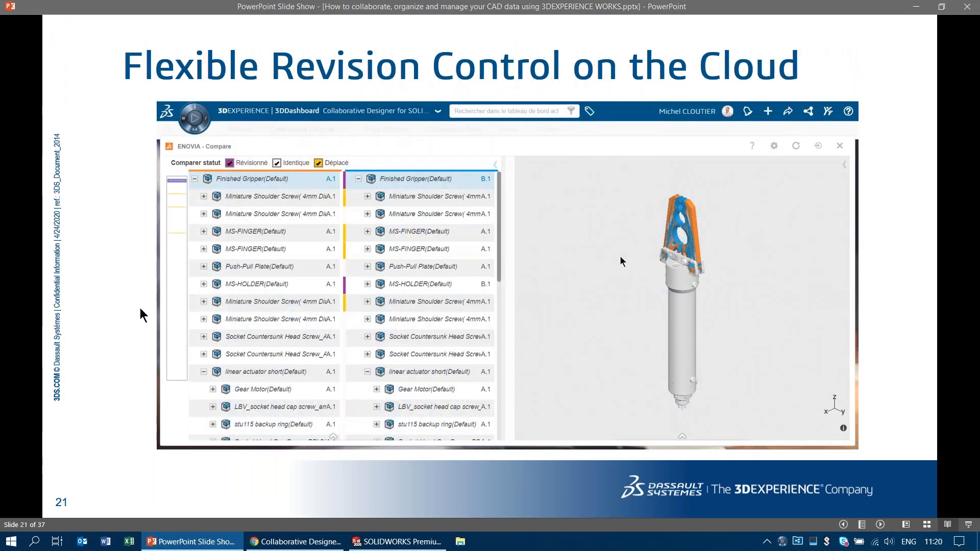
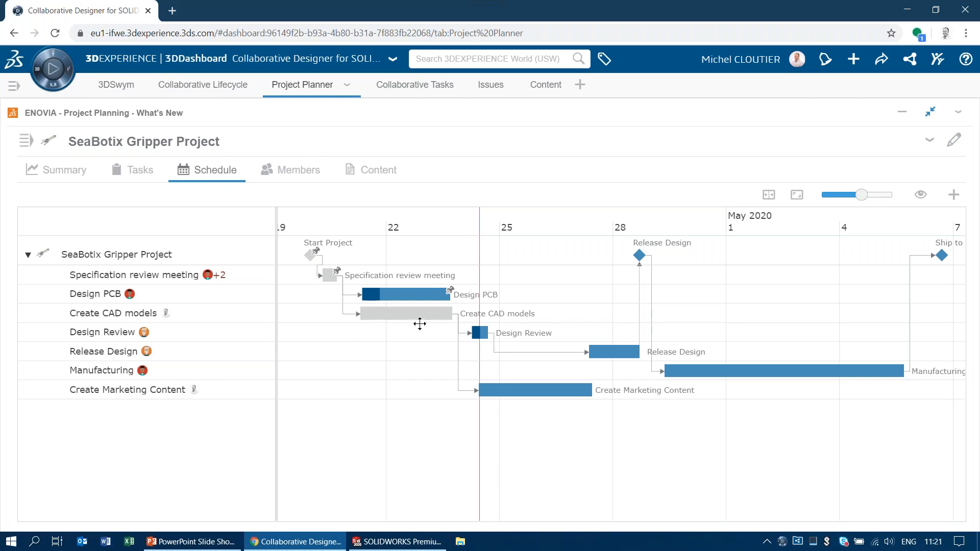
# - Examine the SeaBotix Gripper Project schedule around the current date, through the Release Design milestone and Manufacturing to the shipping milestone
pyautogui.click(769, 195)
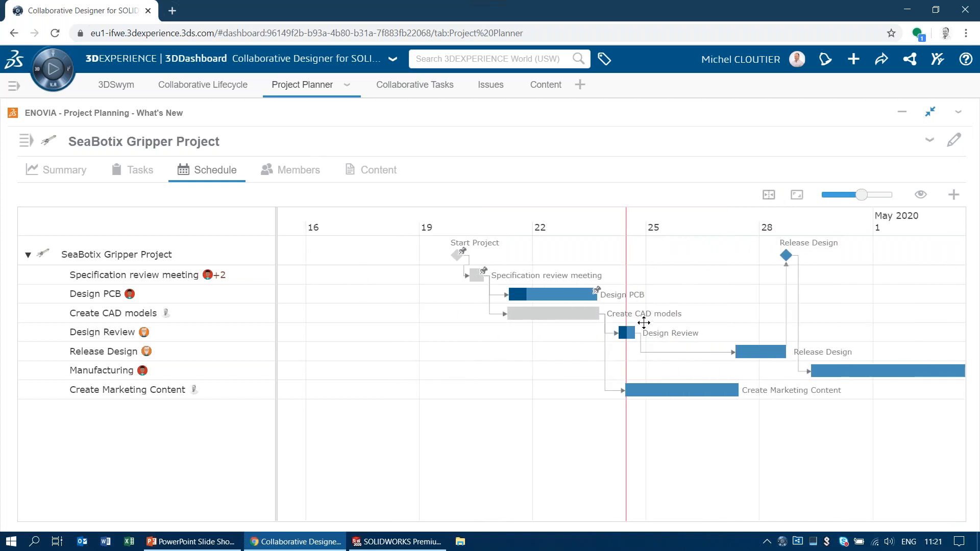
pyautogui.scroll(3, 642, 322)
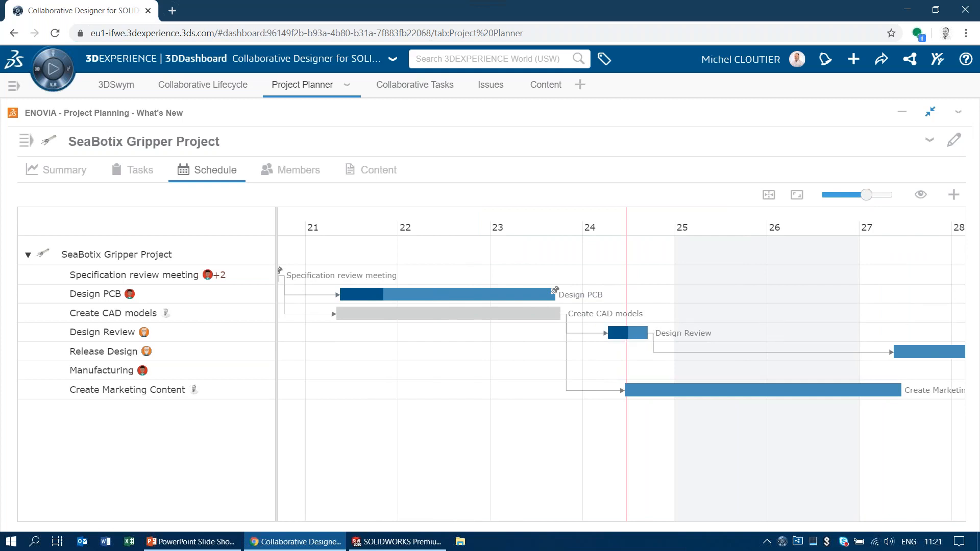
pyautogui.moveTo(879, 448); pyautogui.dragTo(618, 461)
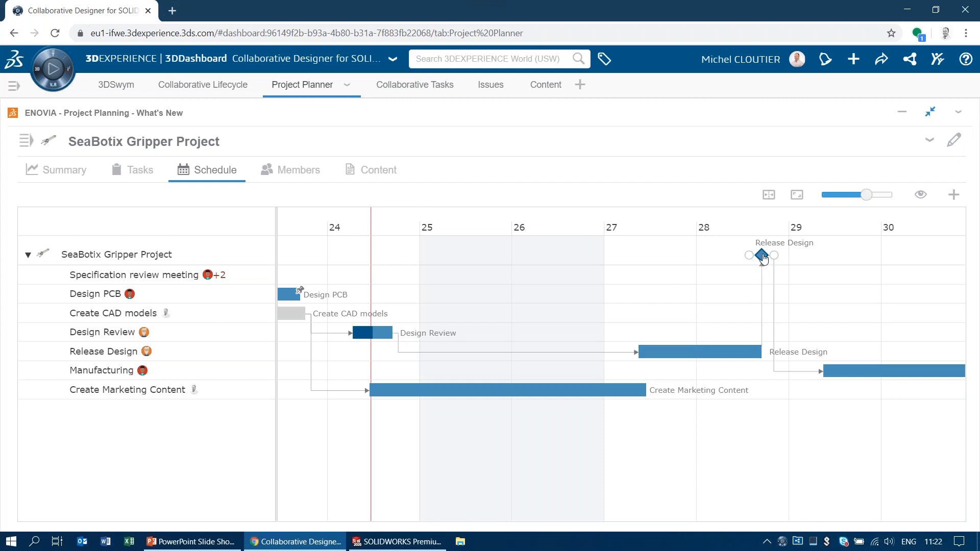
pyautogui.moveTo(901, 289); pyautogui.dragTo(444, 286)
pyautogui.scroll(-1, 450, 289)
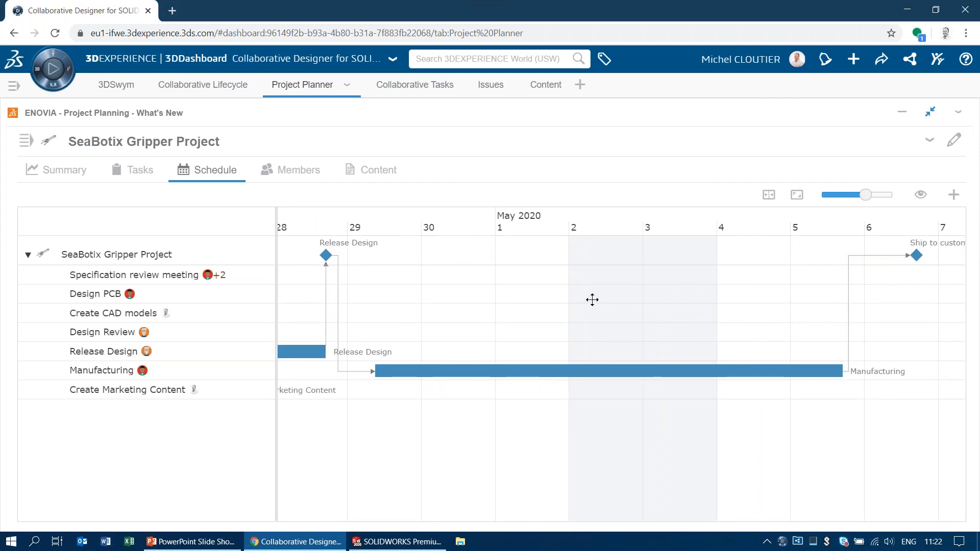
pyautogui.moveTo(430, 313); pyautogui.dragTo(897, 304)
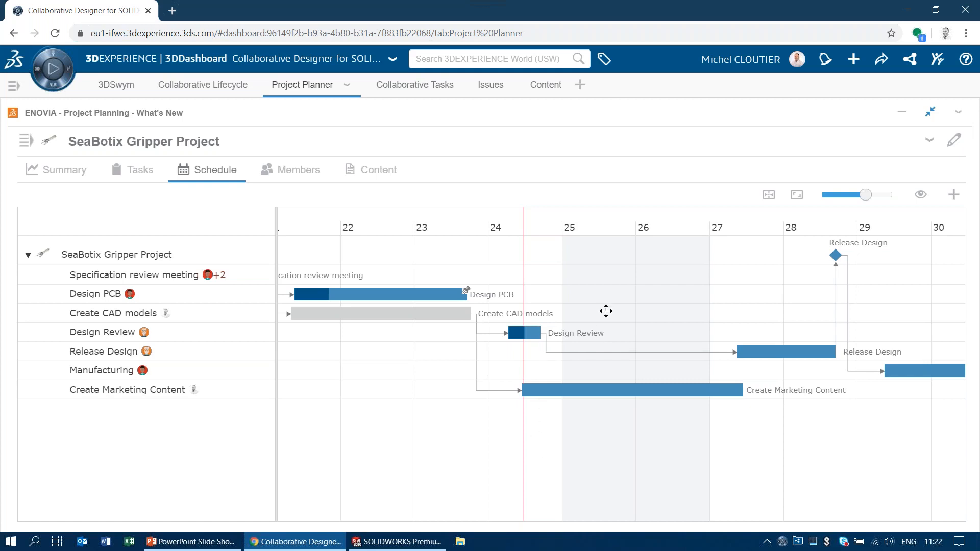
# - Create a task named Change Revision 3-Finger gripper in the SeaBotix Gripper Project with a duration of 2 days
pyautogui.click(954, 195)
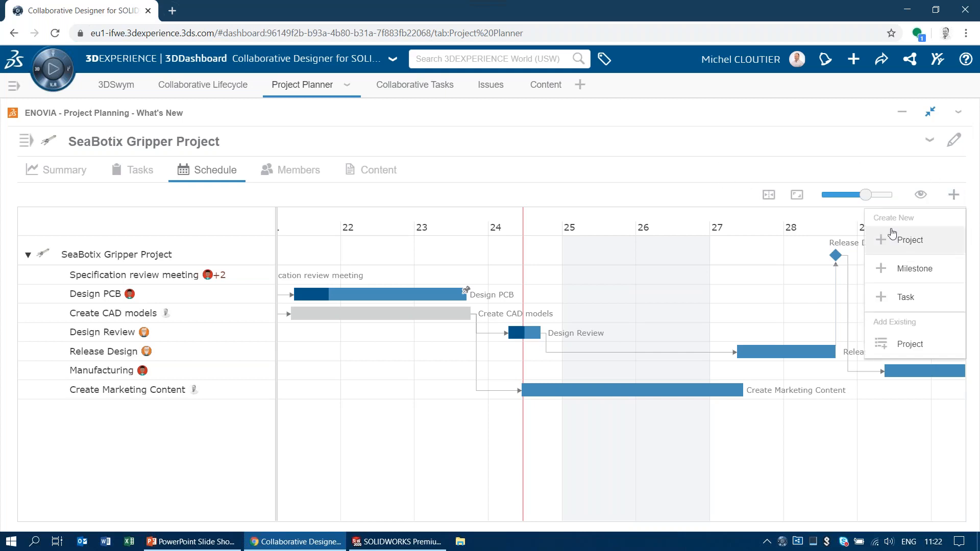
pyautogui.click(907, 300)
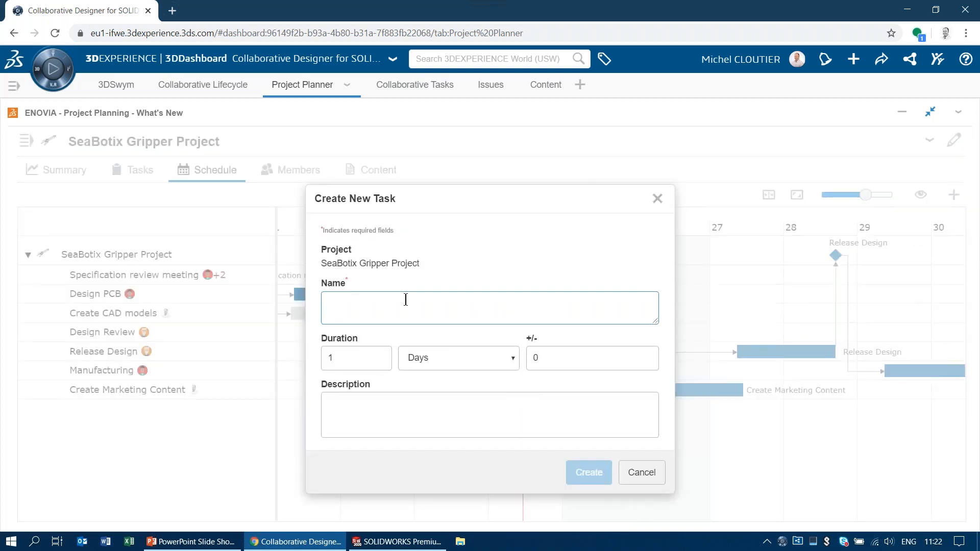
pyautogui.write('Change')
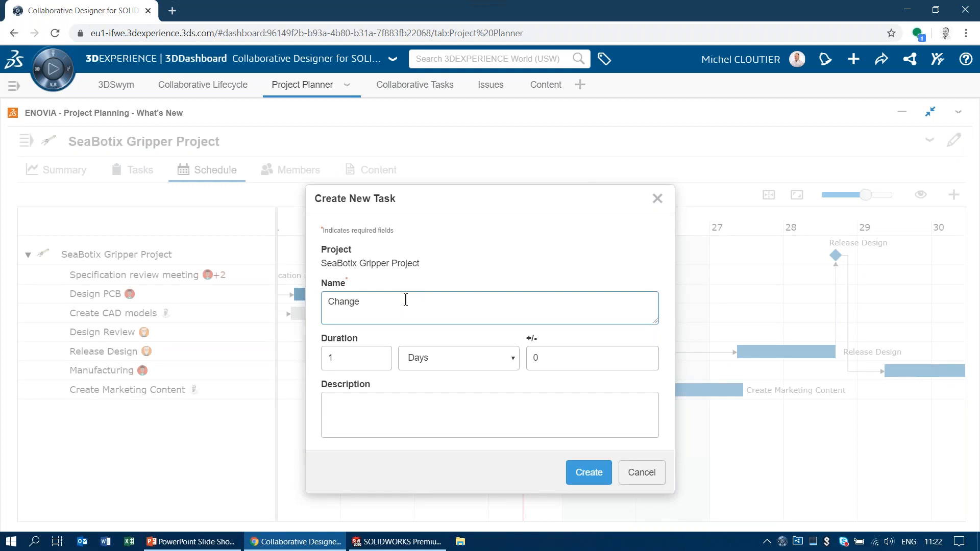
pyautogui.write(' Revision 3-Finger gripper')
pyautogui.click(398, 408)
pyautogui.click(372, 355)
pyautogui.doubleClick(331, 359)
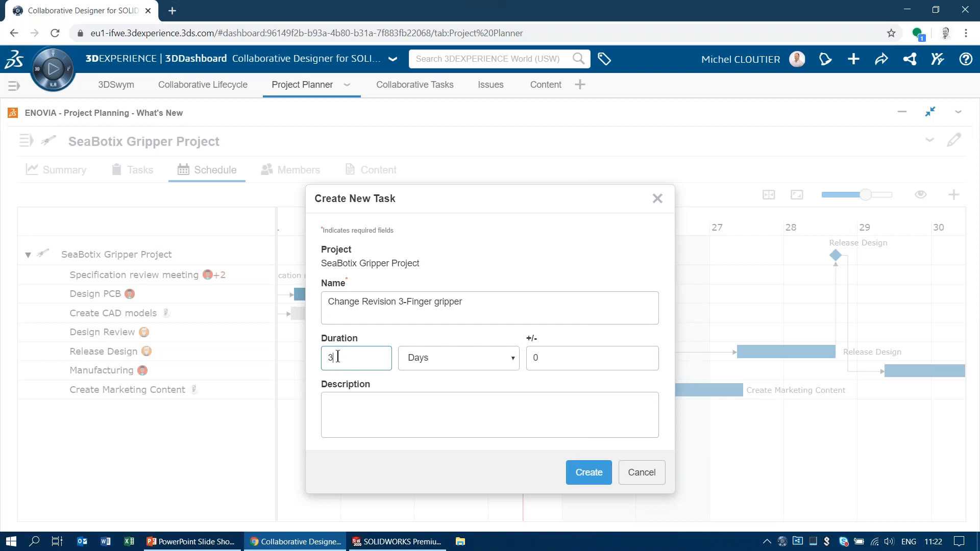
pyautogui.write('32')
pyautogui.click(554, 355)
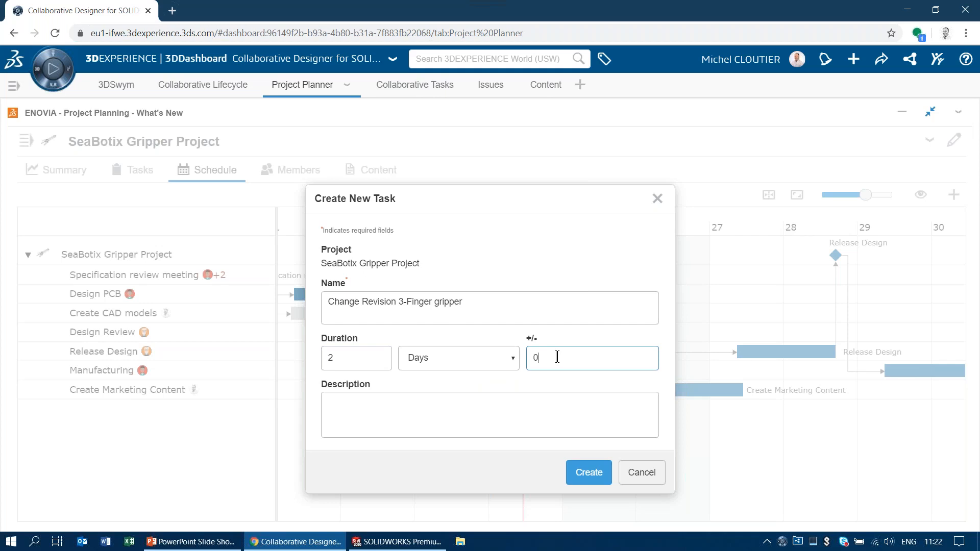
pyautogui.click(375, 405)
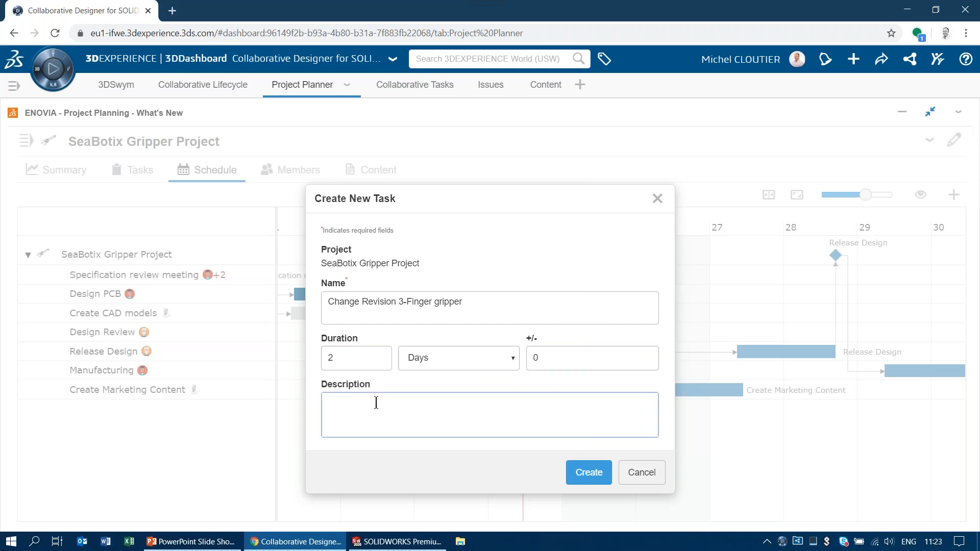
pyautogui.click(588, 474)
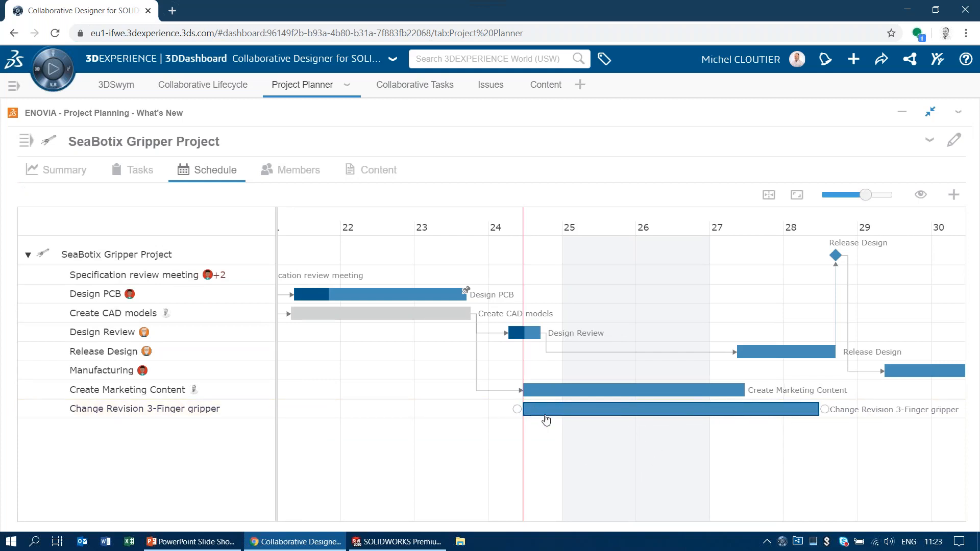
# - Move the Change Revision 3-Finger gripper task directly below Release Design in the schedule's task list
pyautogui.moveTo(720, 469); pyautogui.dragTo(648, 473)
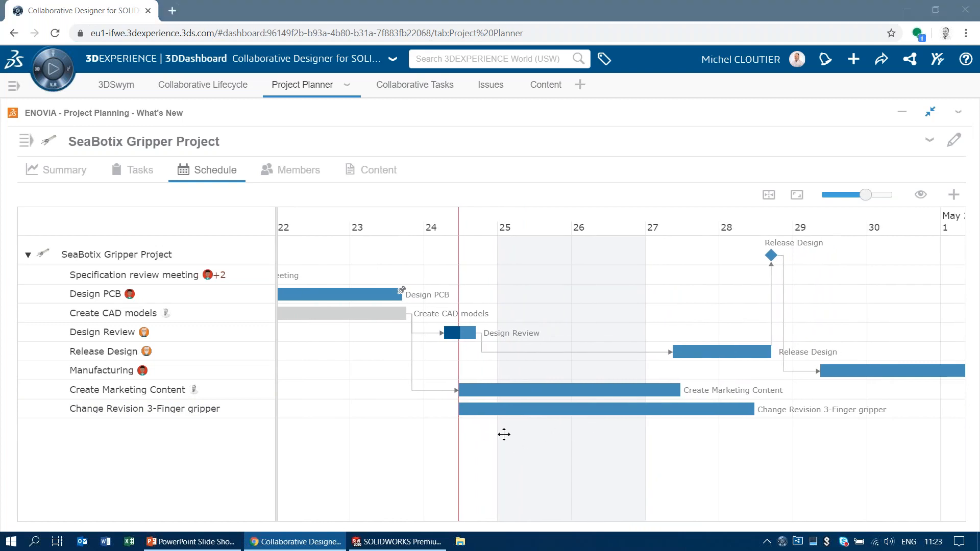
pyautogui.moveTo(218, 409); pyautogui.dragTo(225, 357)
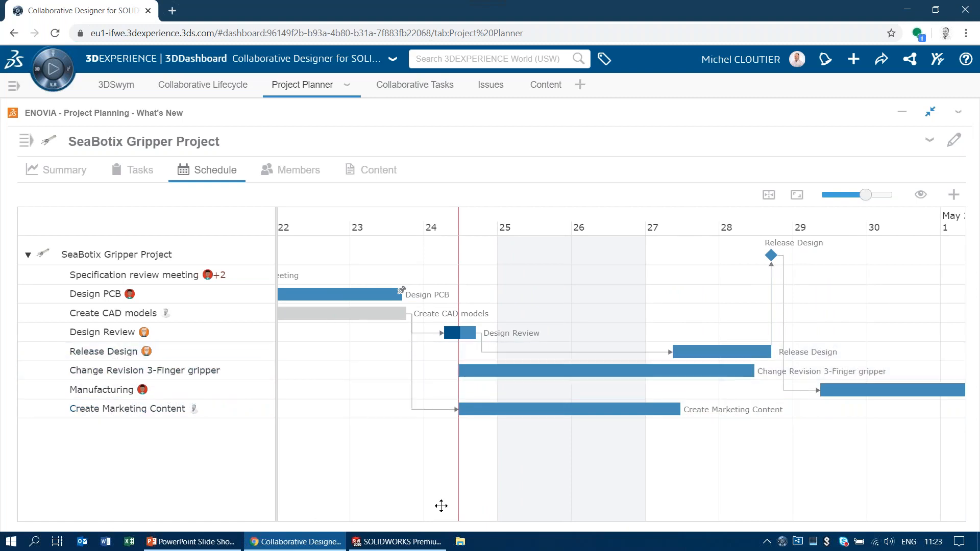
# - Link the Change Revision 3-Finger gripper task to start after Design Review, and Release Design to start after that task
pyautogui.click(478, 374)
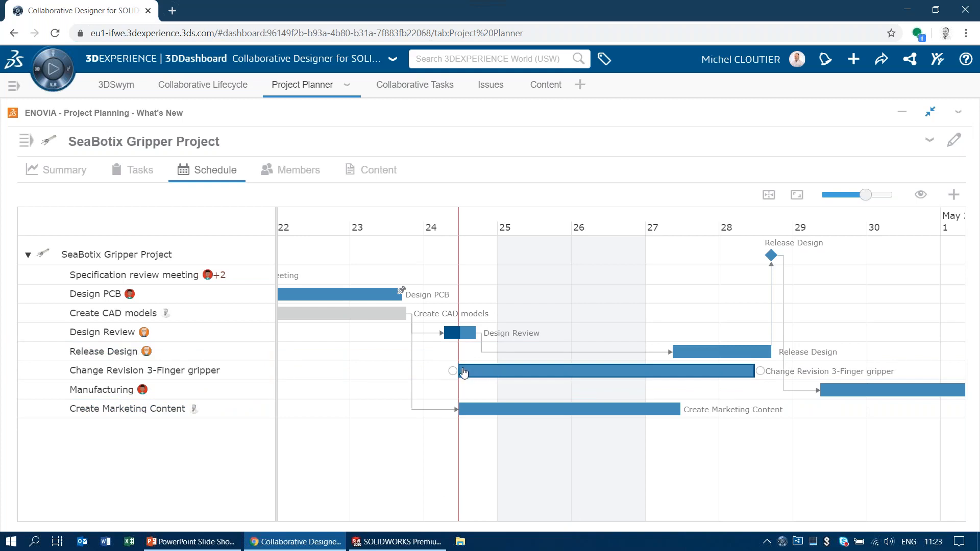
pyautogui.moveTo(454, 376); pyautogui.dragTo(483, 335)
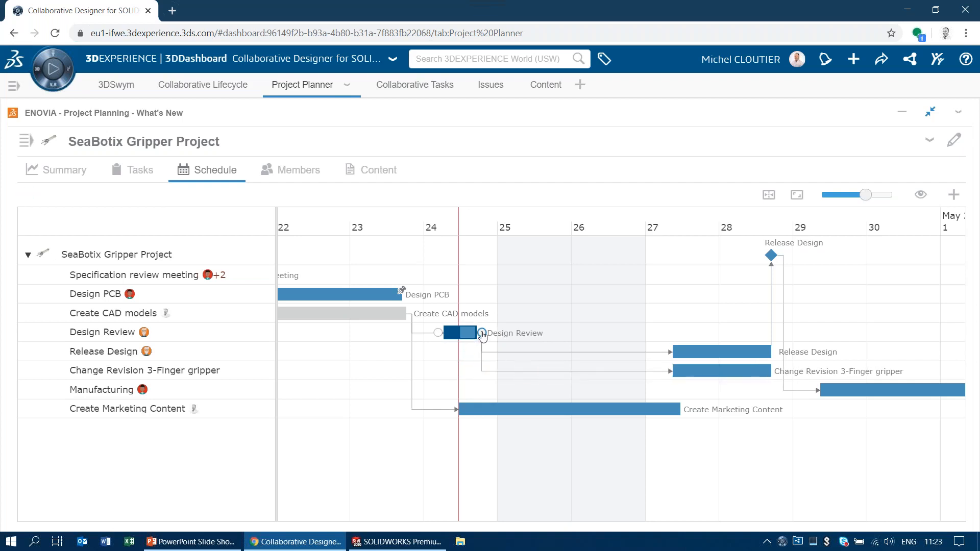
pyautogui.moveTo(764, 467); pyautogui.dragTo(649, 466)
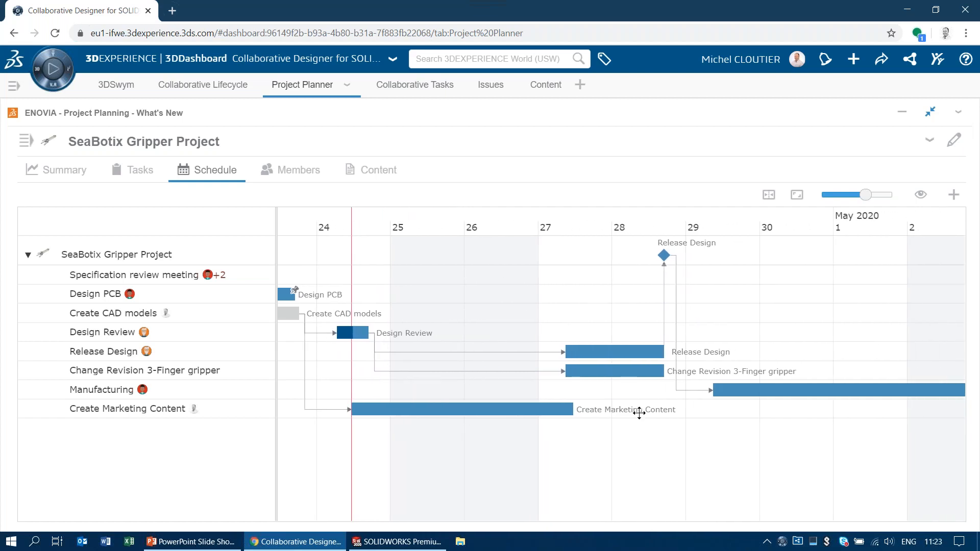
pyautogui.moveTo(671, 374); pyautogui.dragTo(560, 353)
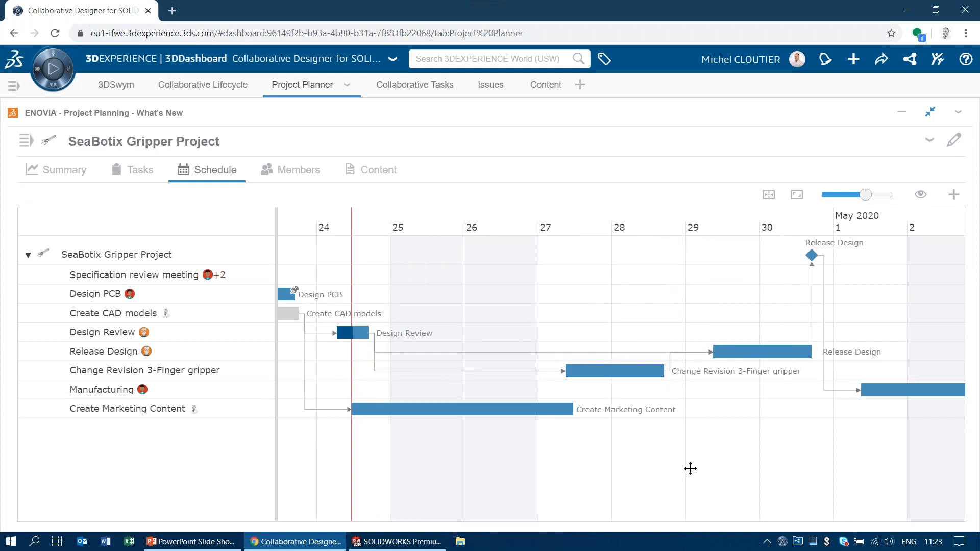
# - Pin the Ship to customer milestone in the SeaBotix Gripper Project schedule
pyautogui.moveTo(757, 460); pyautogui.dragTo(698, 470)
pyautogui.moveTo(902, 452); pyautogui.dragTo(533, 475)
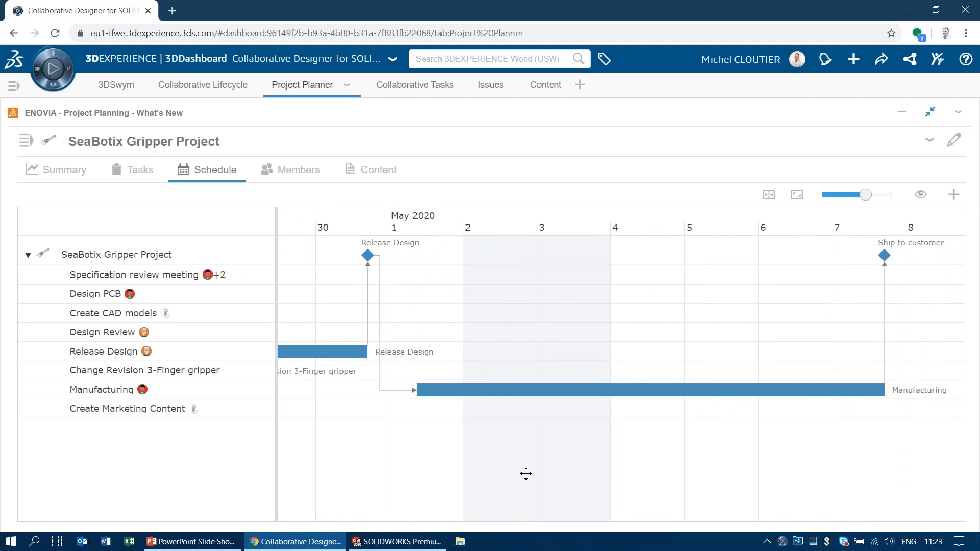
pyautogui.scroll(-1, 534, 452)
pyautogui.moveTo(449, 453); pyautogui.dragTo(577, 440)
pyautogui.scroll(-1, 574, 442)
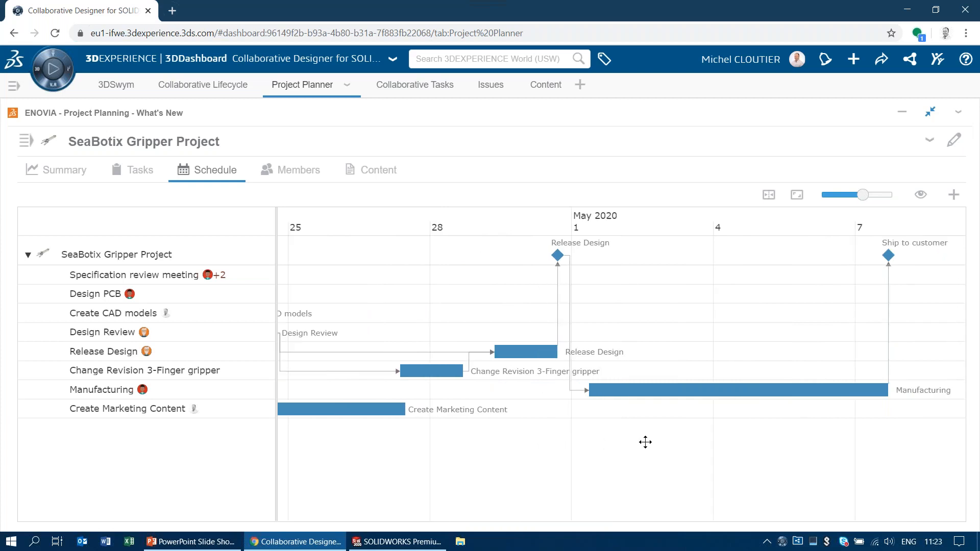
pyautogui.moveTo(646, 442); pyautogui.dragTo(661, 443)
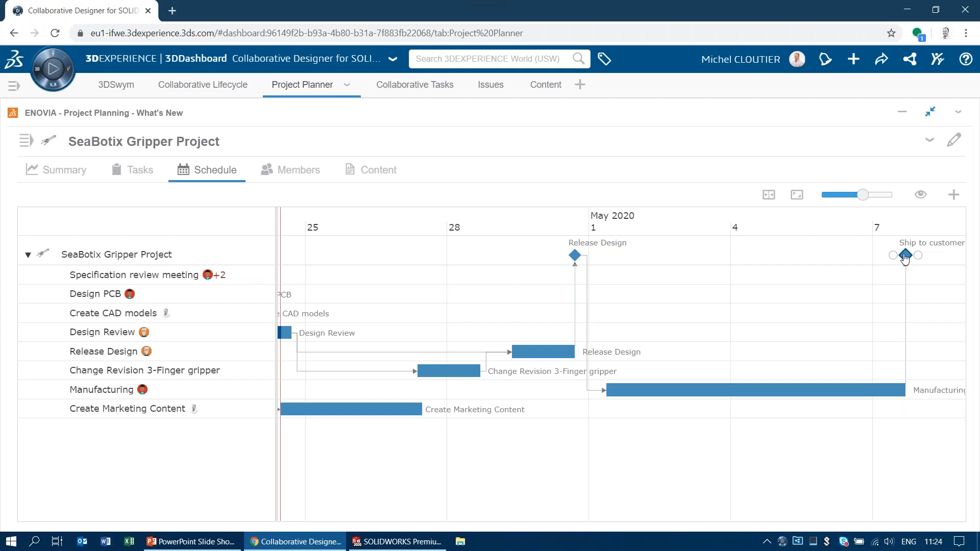
pyautogui.moveTo(905, 258)
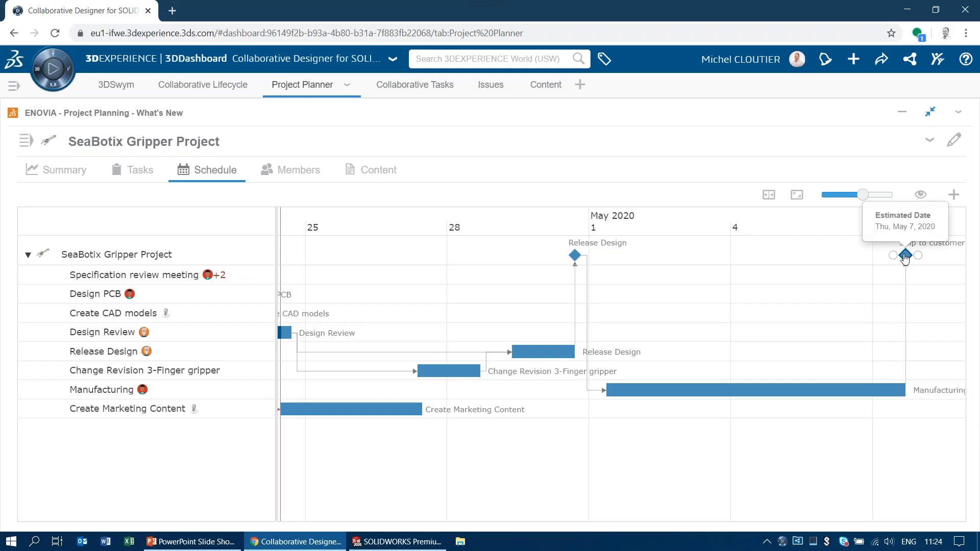
pyautogui.rightClick(907, 258)
pyautogui.click(868, 298)
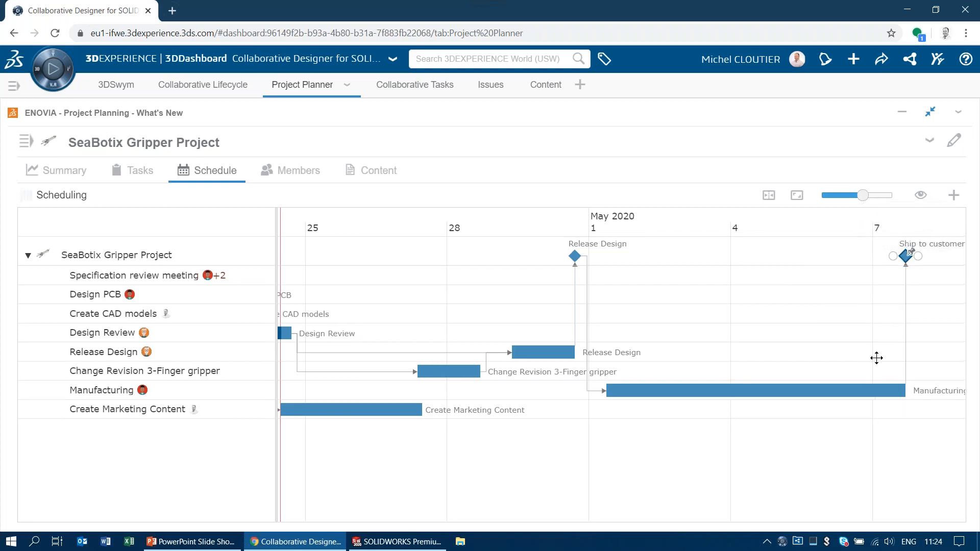
# - Move the Ship to customer milestone slightly earlier, to just before the May 7 mark in the schedule
pyautogui.moveTo(901, 427); pyautogui.dragTo(856, 429)
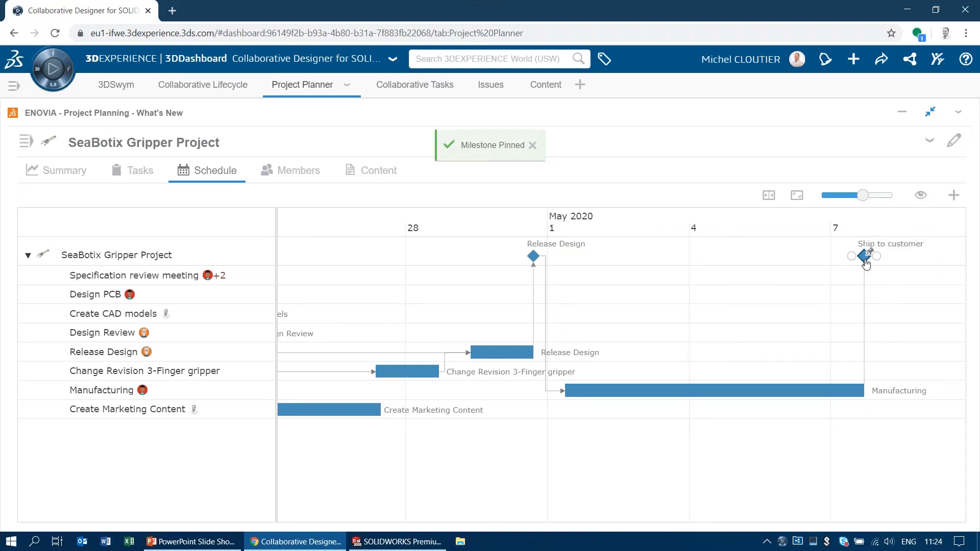
pyautogui.moveTo(866, 263); pyautogui.dragTo(829, 254)
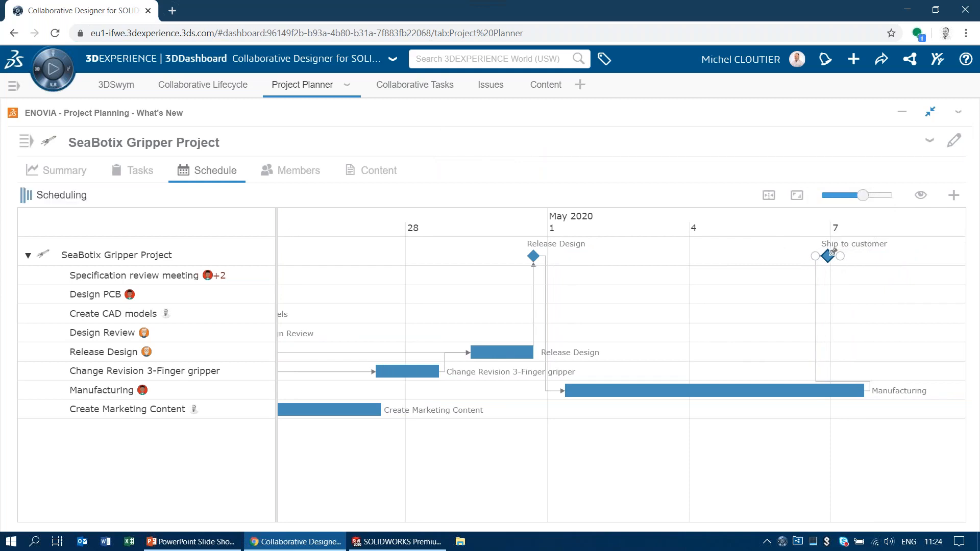
pyautogui.moveTo(713, 431); pyautogui.dragTo(740, 434)
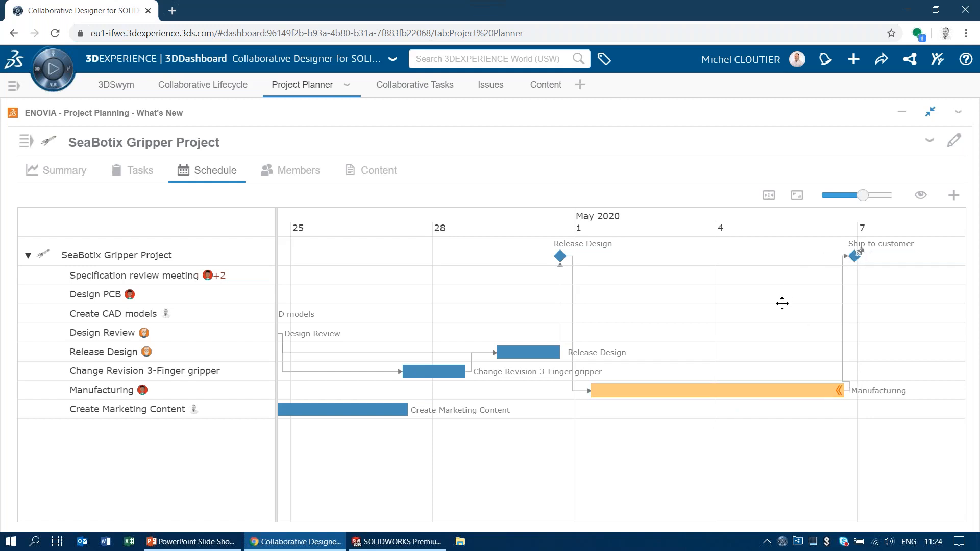
pyautogui.moveTo(713, 304); pyautogui.dragTo(792, 301)
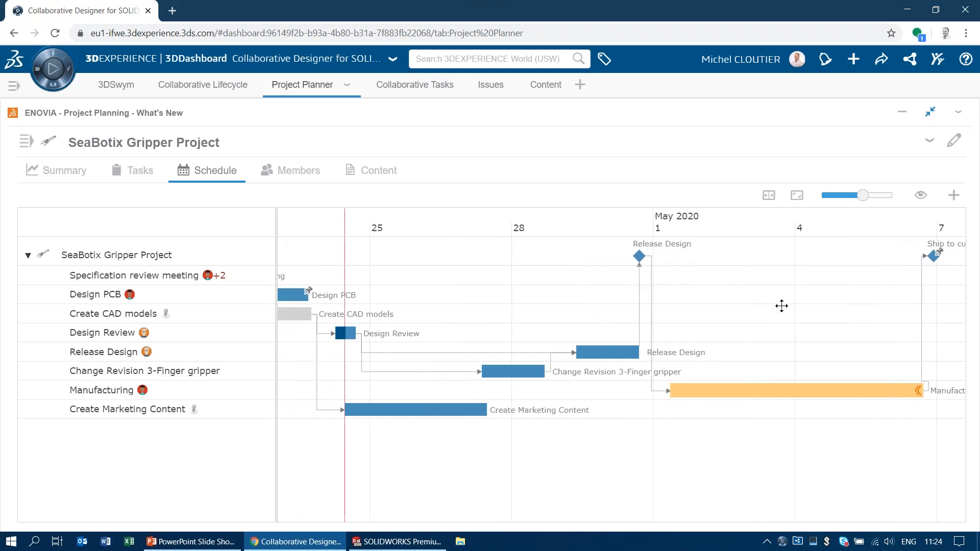
pyautogui.click(797, 196)
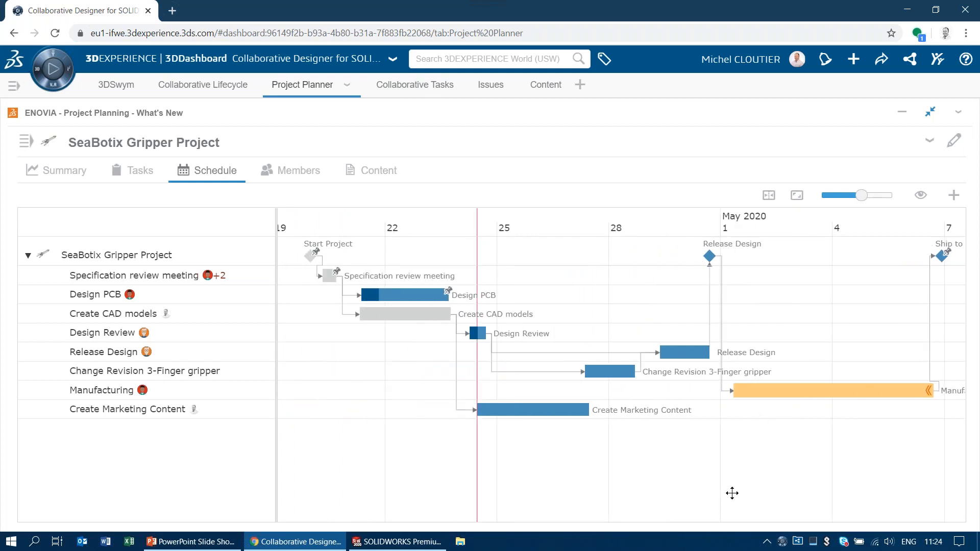
# - Assign the Change Revision 3-Finger gripper task to yourself
pyautogui.click(224, 376)
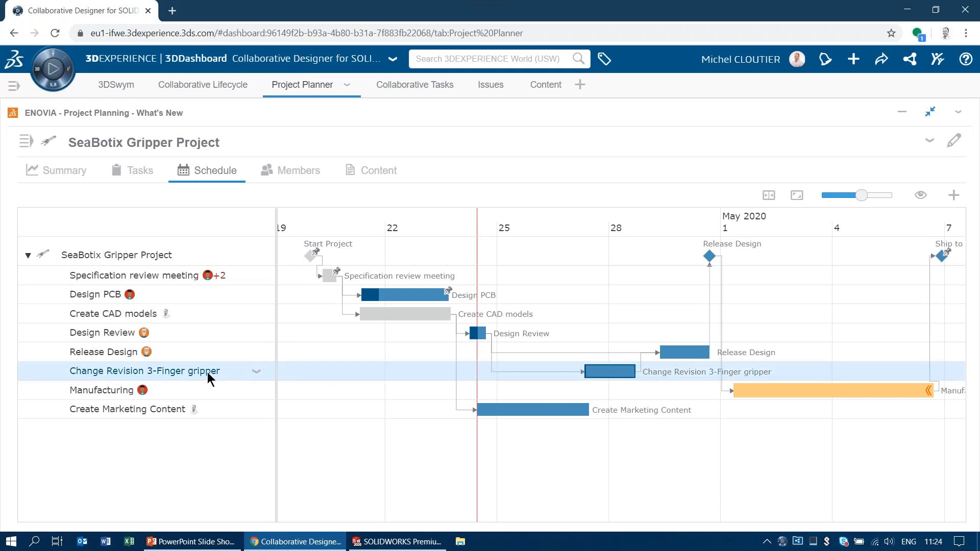
pyautogui.click(257, 373)
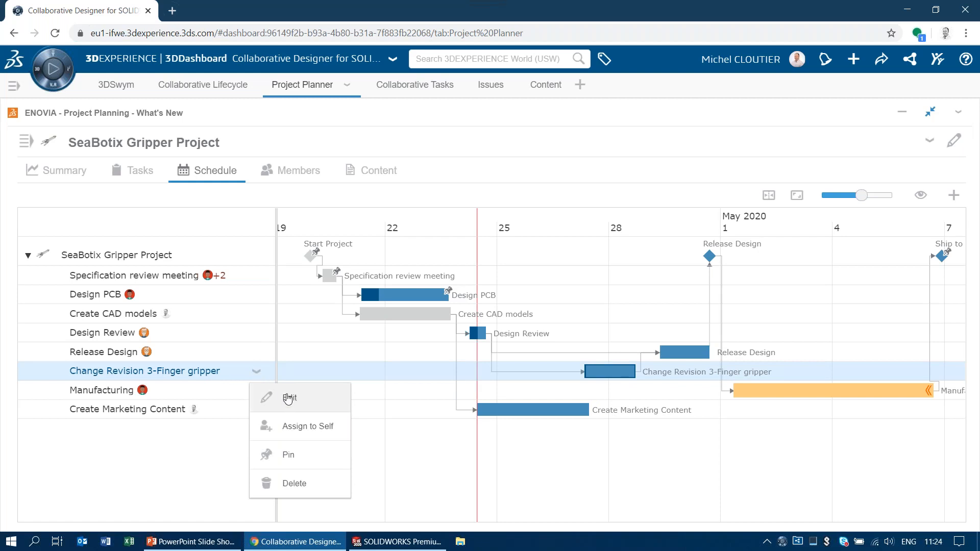
pyautogui.click(306, 429)
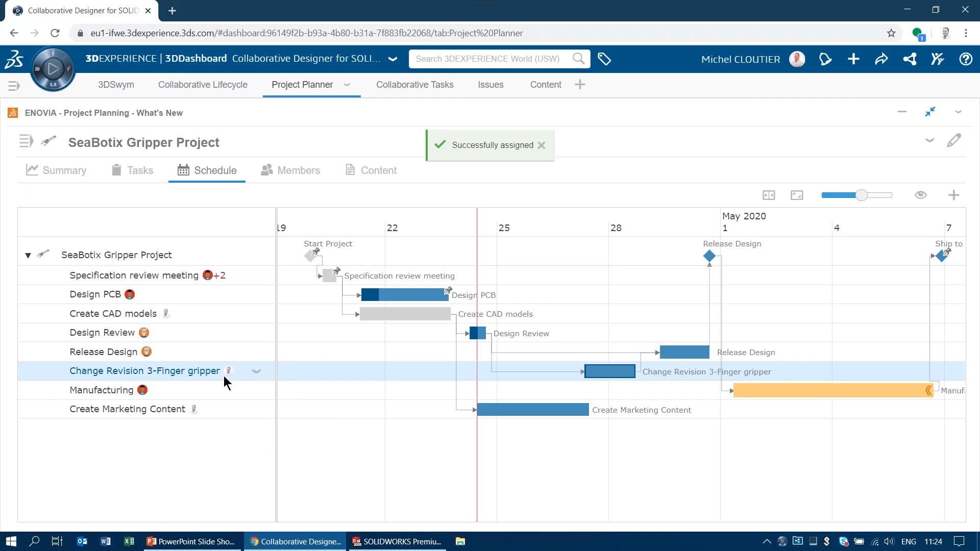
# - Open the Change Revision 3-Finger gripper task for editing and raise its priority one level, to the orange option
pyautogui.click(259, 374)
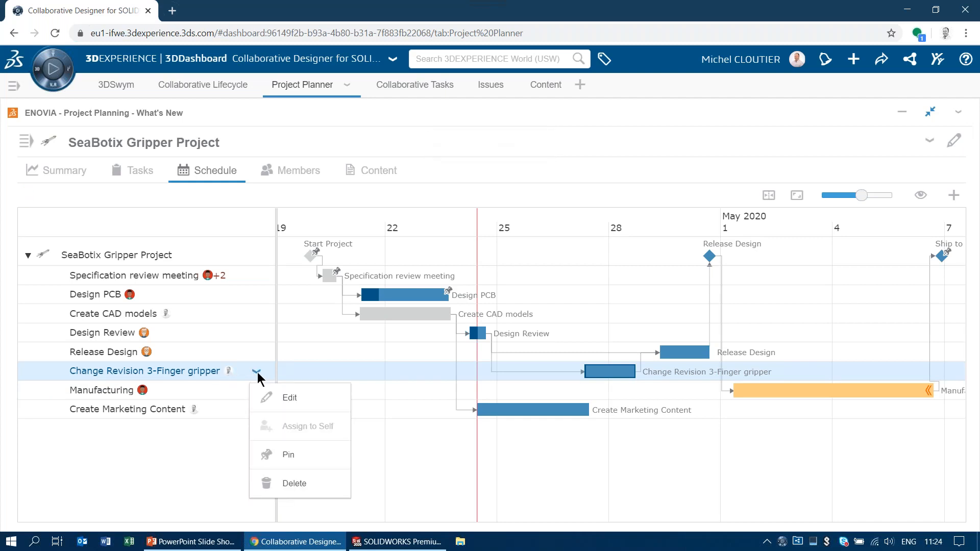
pyautogui.click(290, 398)
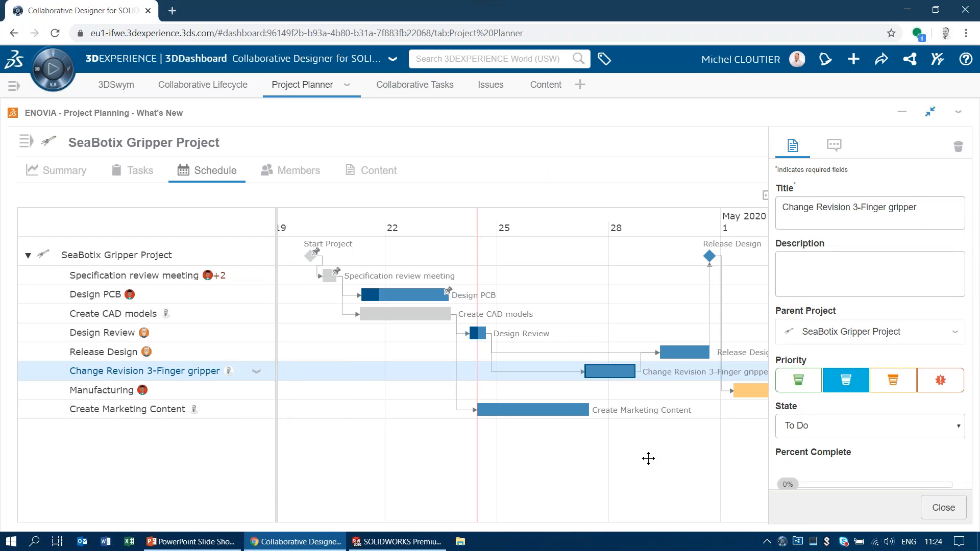
pyautogui.scroll(-5, 870, 332)
pyautogui.scroll(-2, 871, 332)
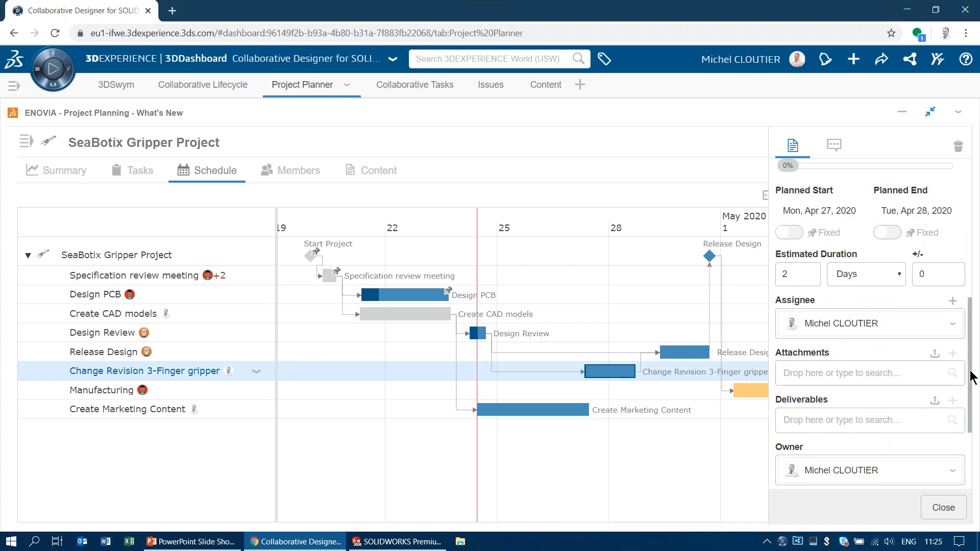
pyautogui.moveTo(970, 370); pyautogui.dragTo(975, 346)
pyautogui.scroll(2, 971, 334)
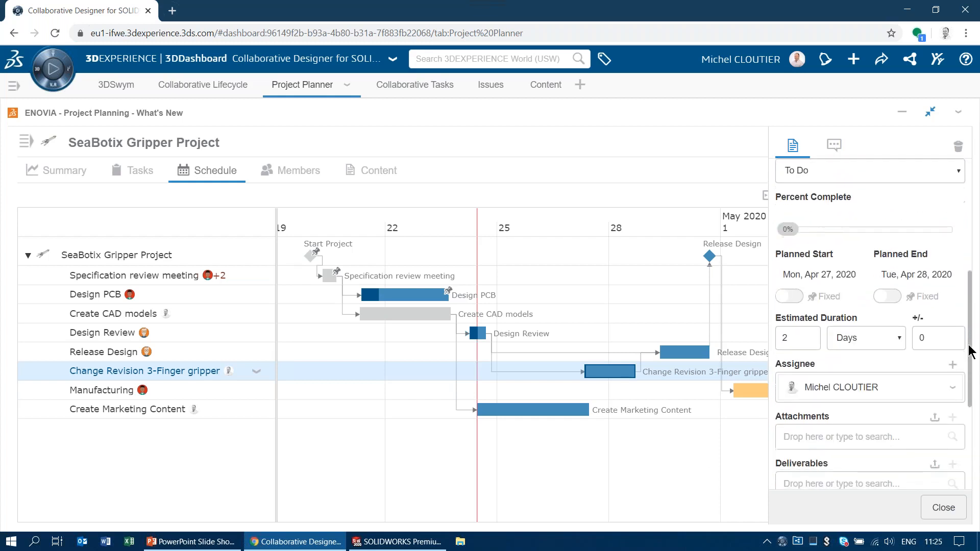
pyautogui.scroll(4, 943, 335)
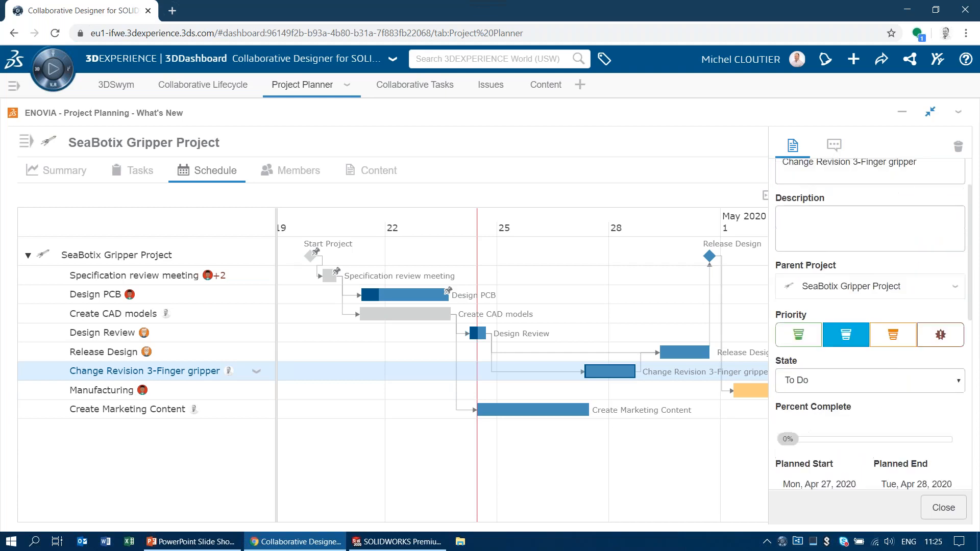
pyautogui.click(822, 268)
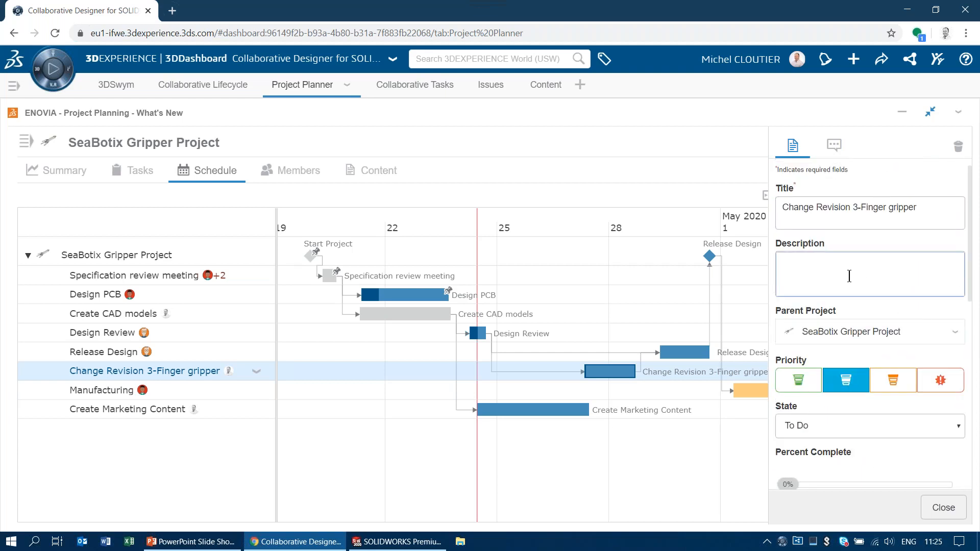
pyautogui.scroll(-2, 849, 276)
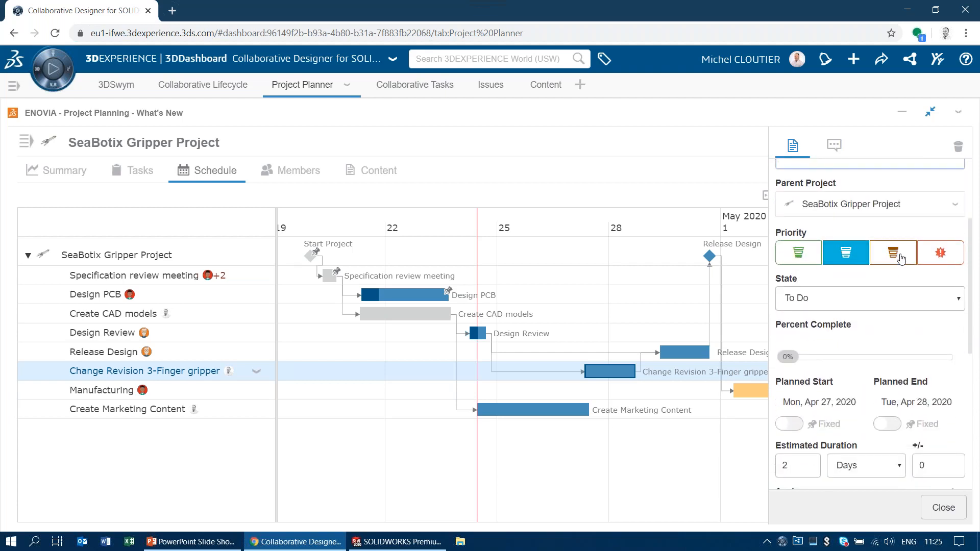
pyautogui.click(894, 253)
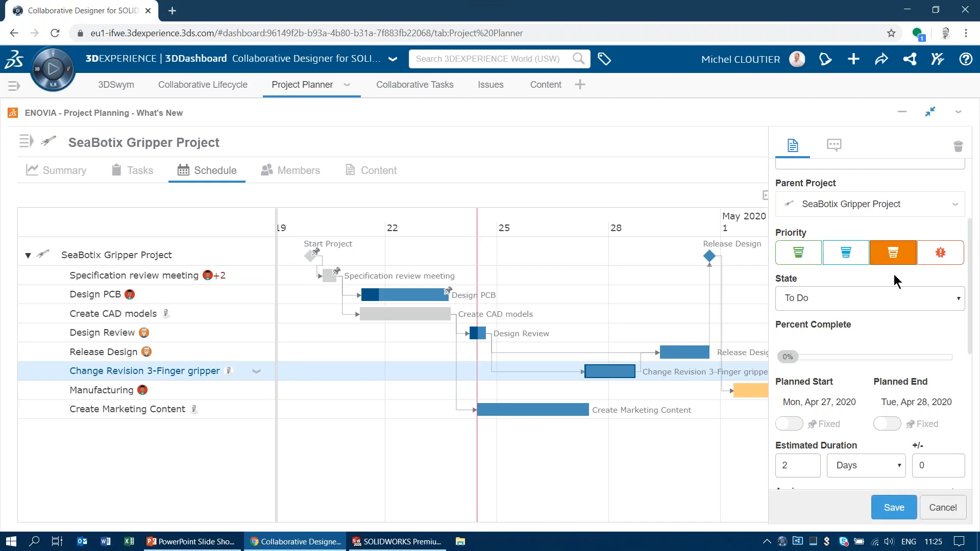
# - Attach Finished Gripper(Default) C.1 from Collaborative Lifecycle to the Change Revision 3-Finger gripper task and save the task
pyautogui.scroll(-1, 894, 277)
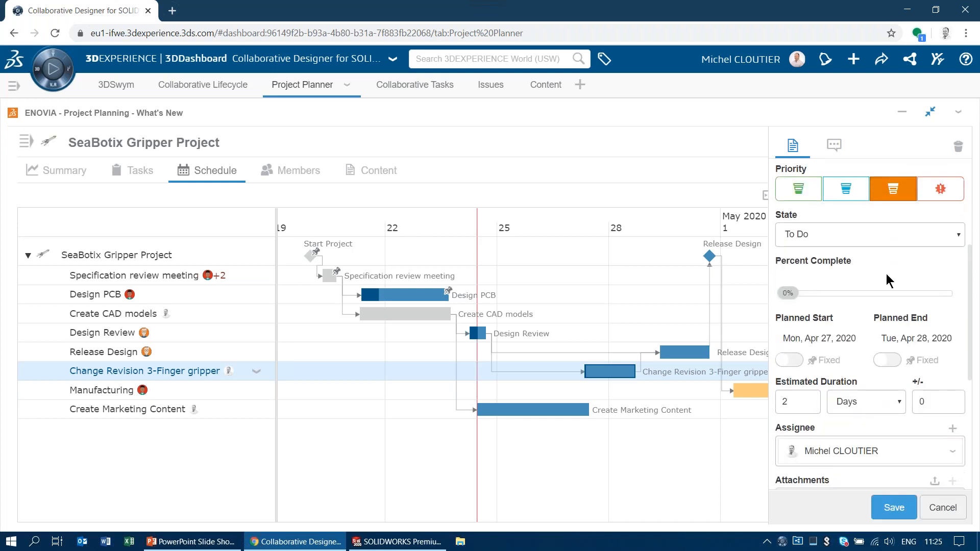
pyautogui.scroll(-1, 868, 264)
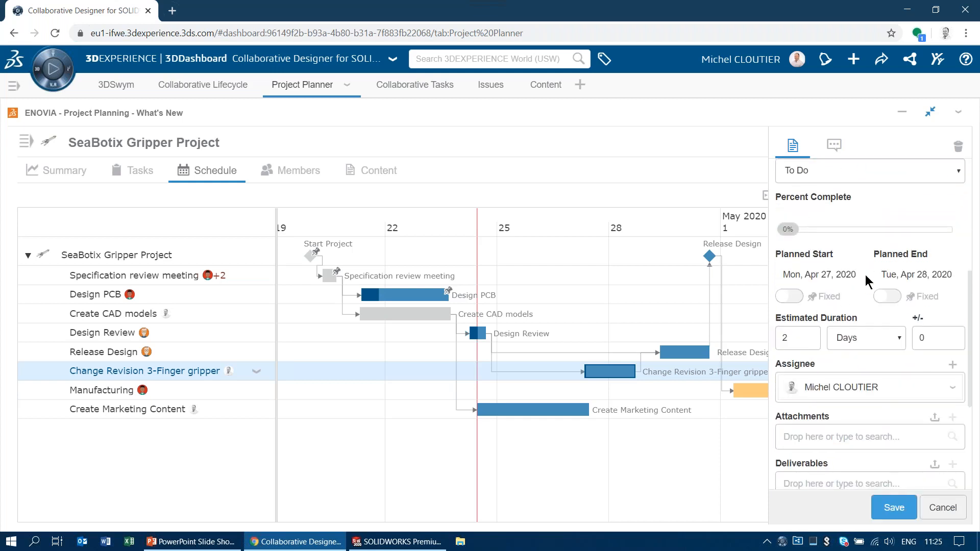
pyautogui.scroll(-2, 859, 296)
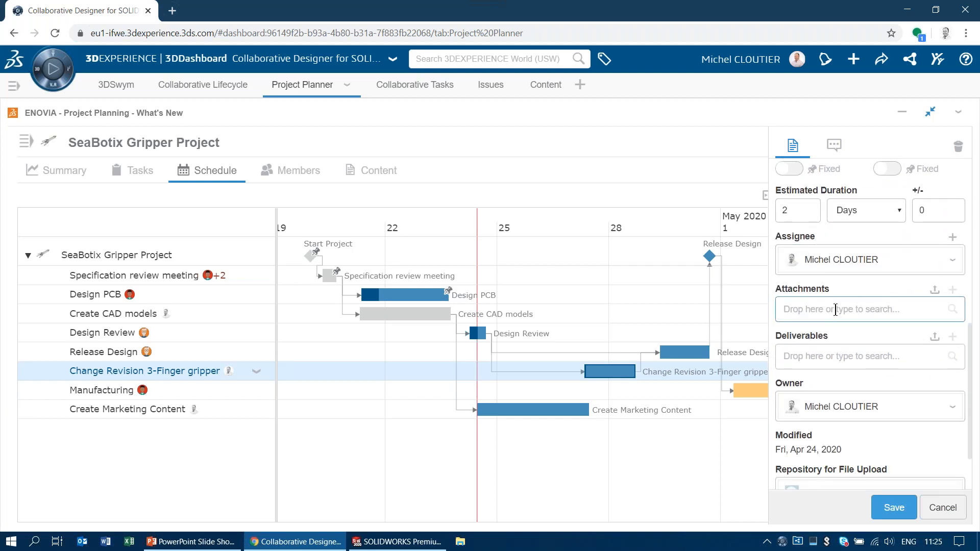
pyautogui.click(810, 310)
pyautogui.click(192, 88)
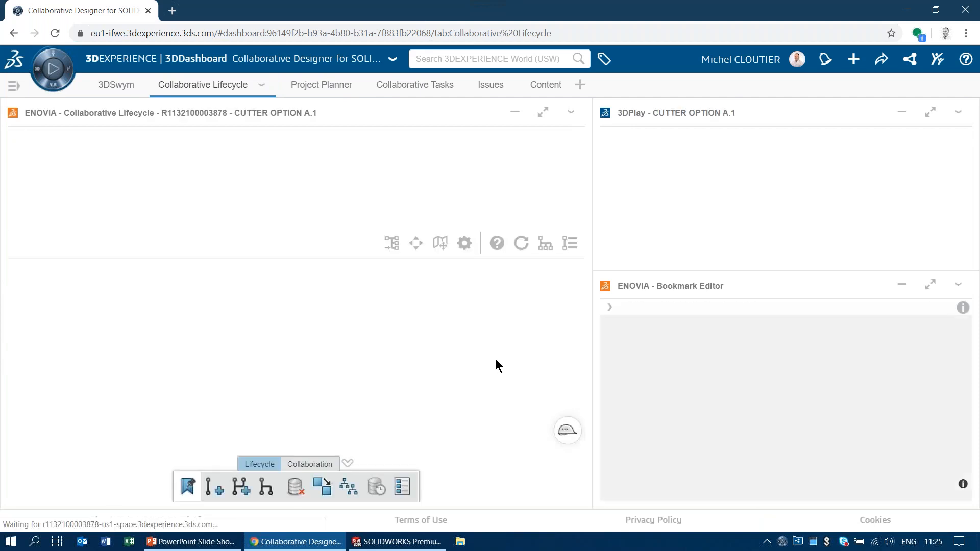
pyautogui.click(370, 316)
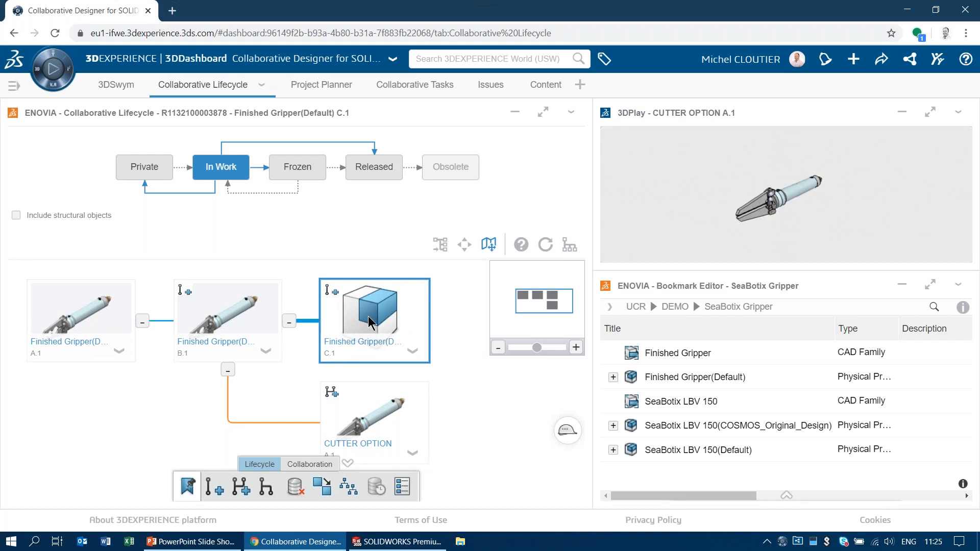
pyautogui.moveTo(363, 321); pyautogui.dragTo(335, 99)
pyautogui.moveTo(299, 67); pyautogui.dragTo(844, 312)
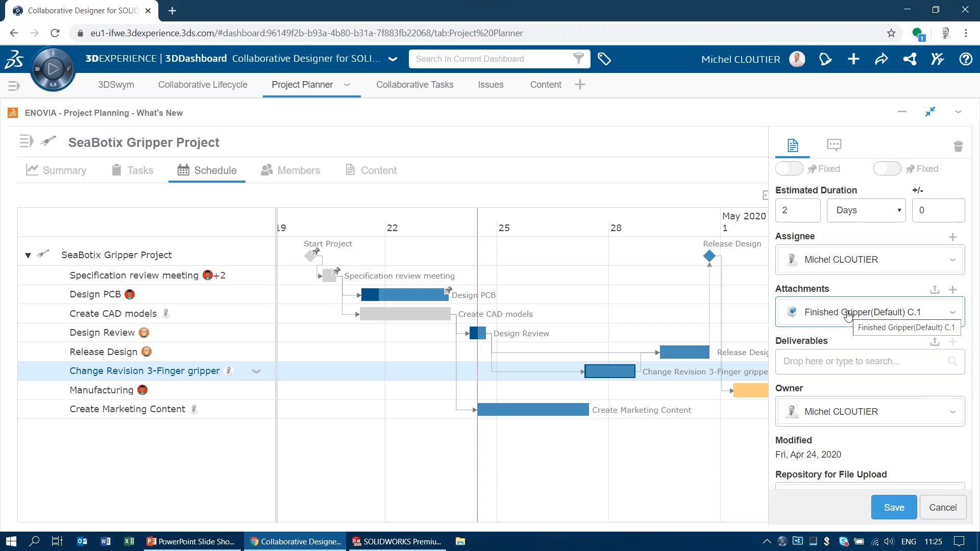
pyautogui.click(900, 506)
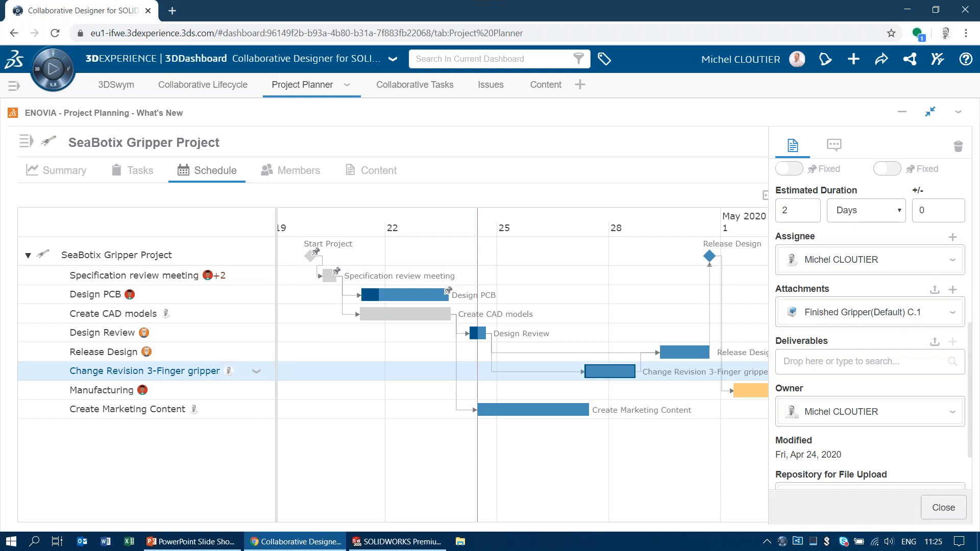
pyautogui.click(953, 509)
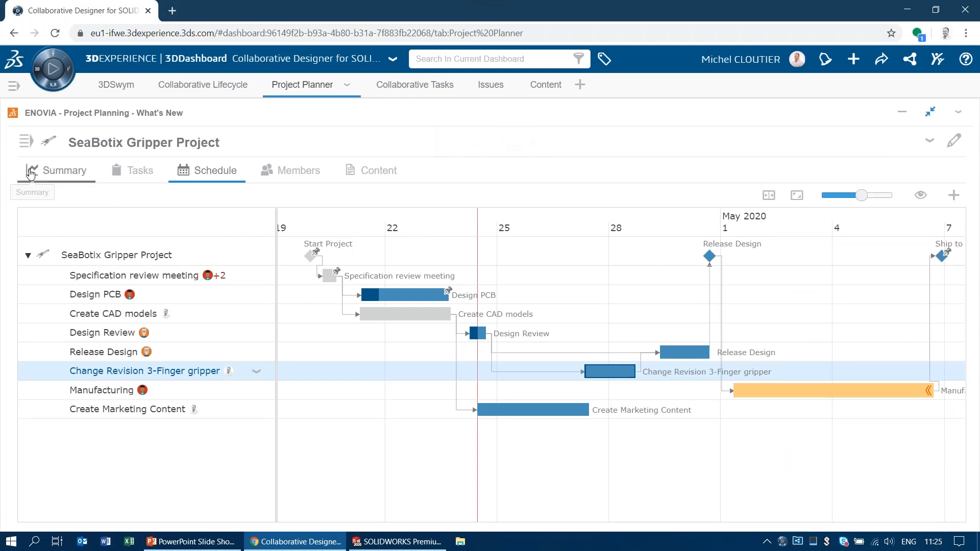
# - Examine the project summary's Milestones, Tasks and Task Risk Assessment charts, including the No Risk, At Risk and Late segments
pyautogui.click(56, 170)
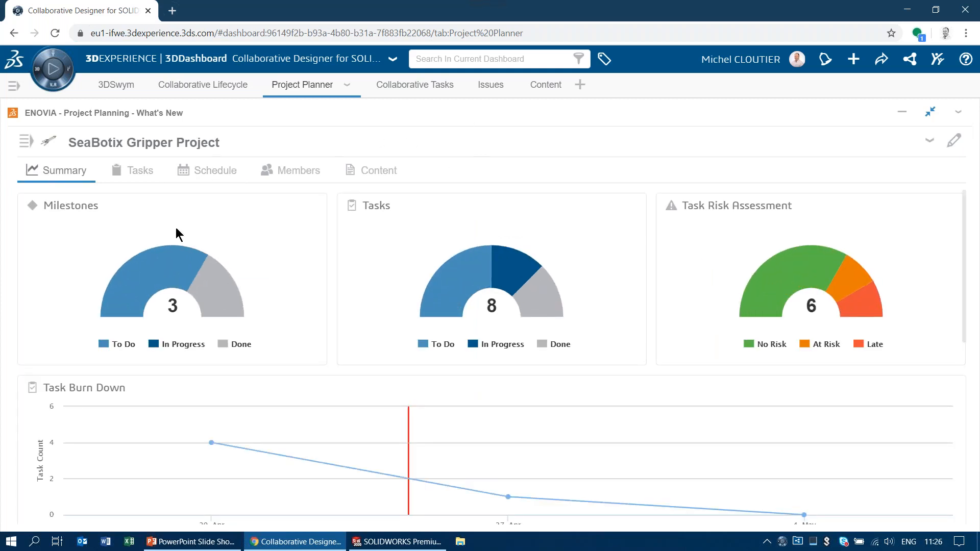
pyautogui.moveTo(152, 276)
pyautogui.moveTo(218, 290)
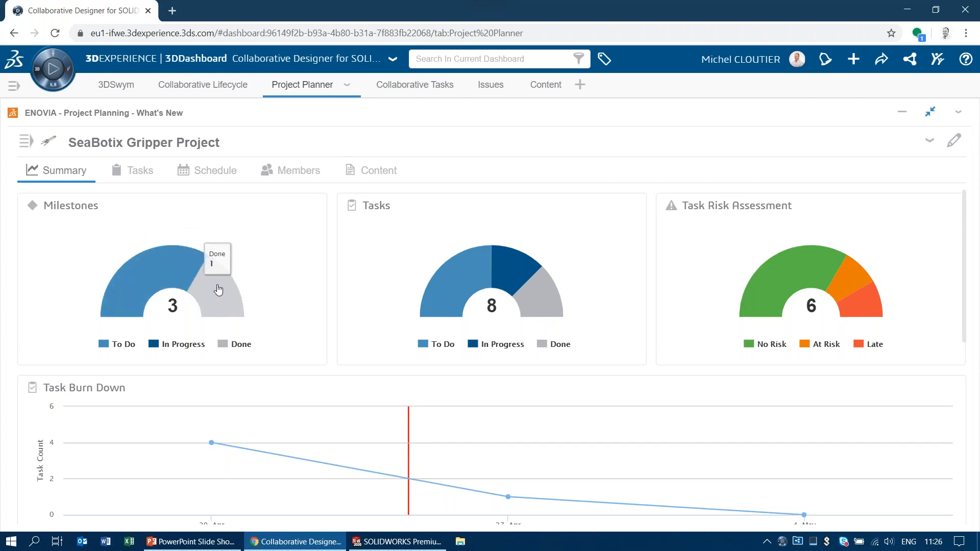
pyautogui.moveTo(503, 279)
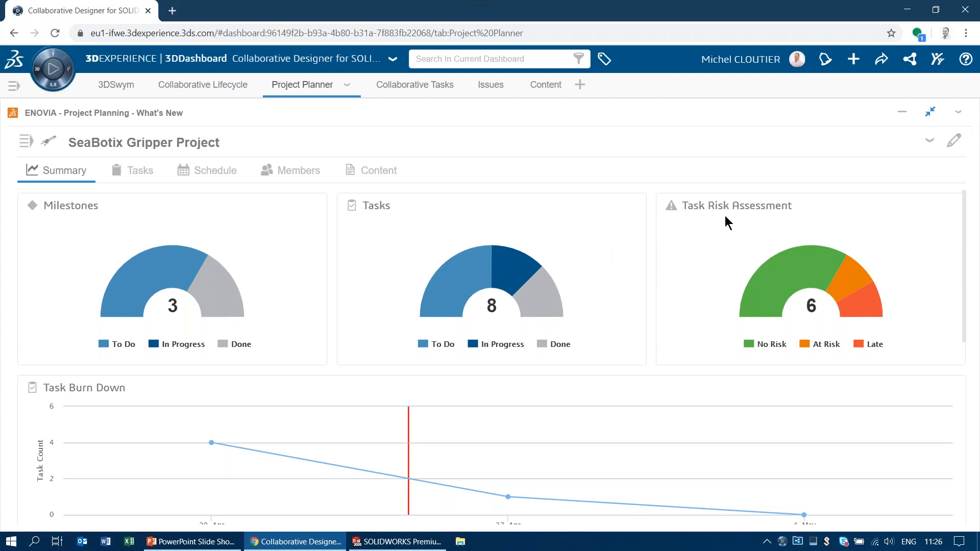
pyautogui.moveTo(816, 286)
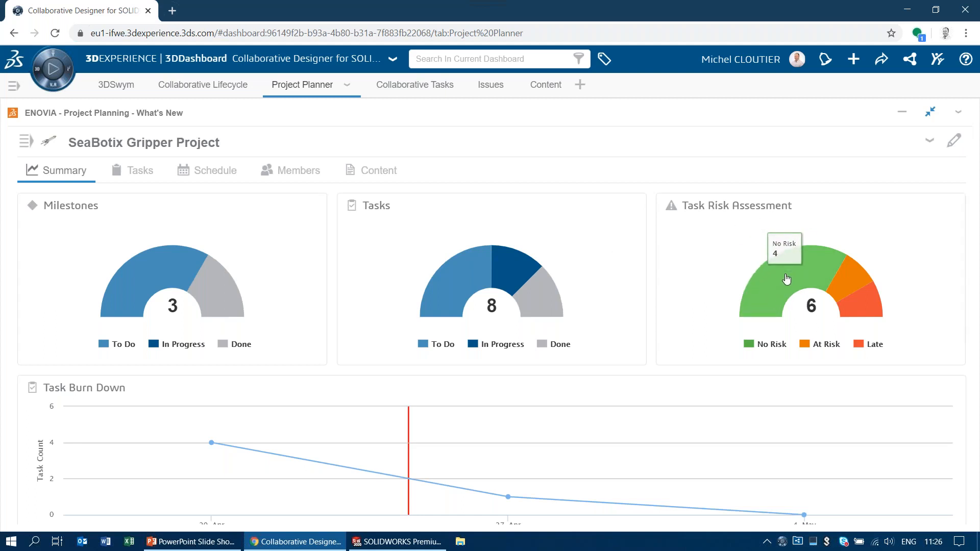
pyautogui.moveTo(855, 284)
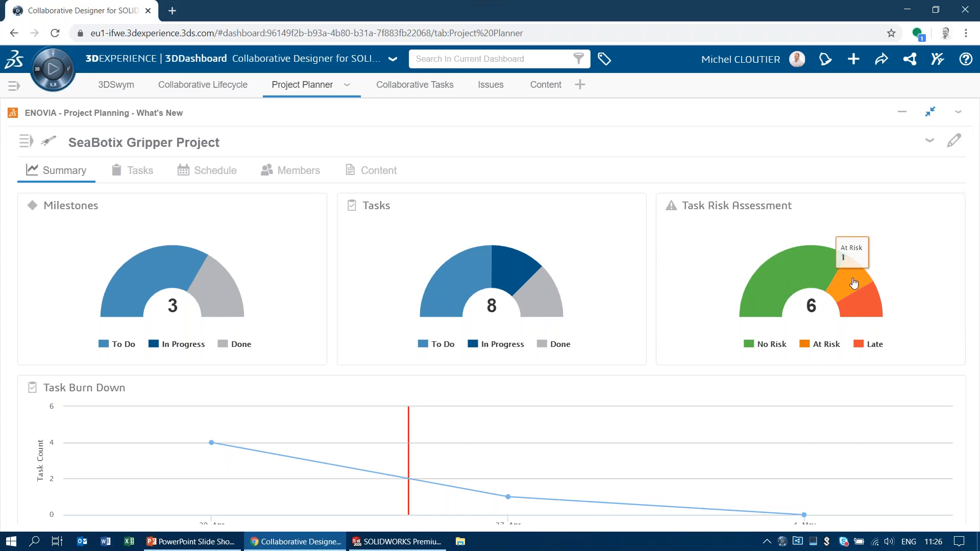
pyautogui.moveTo(869, 306)
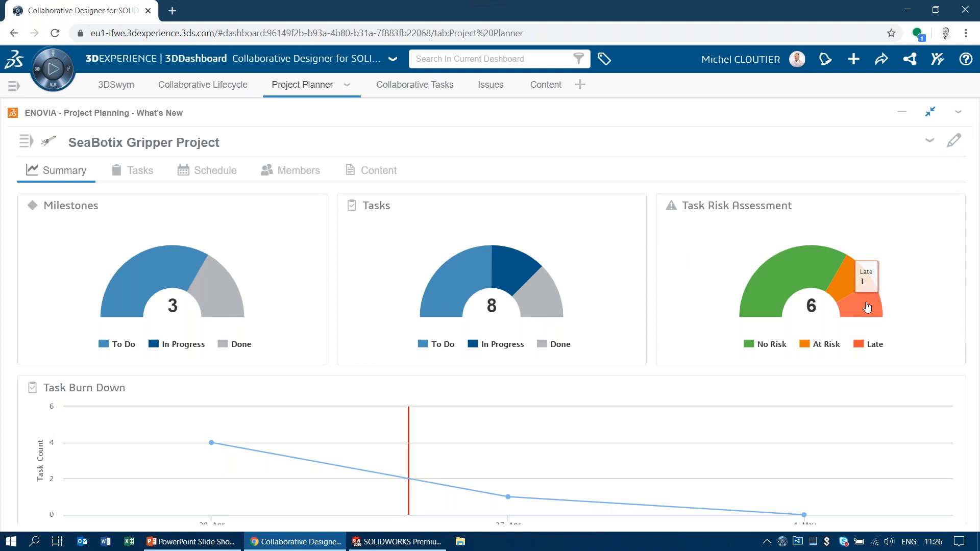
# - Examine the project summary's Task Burn Down, Resource Usage and Assignees with Open Tasks charts
pyautogui.scroll(-4, 627, 307)
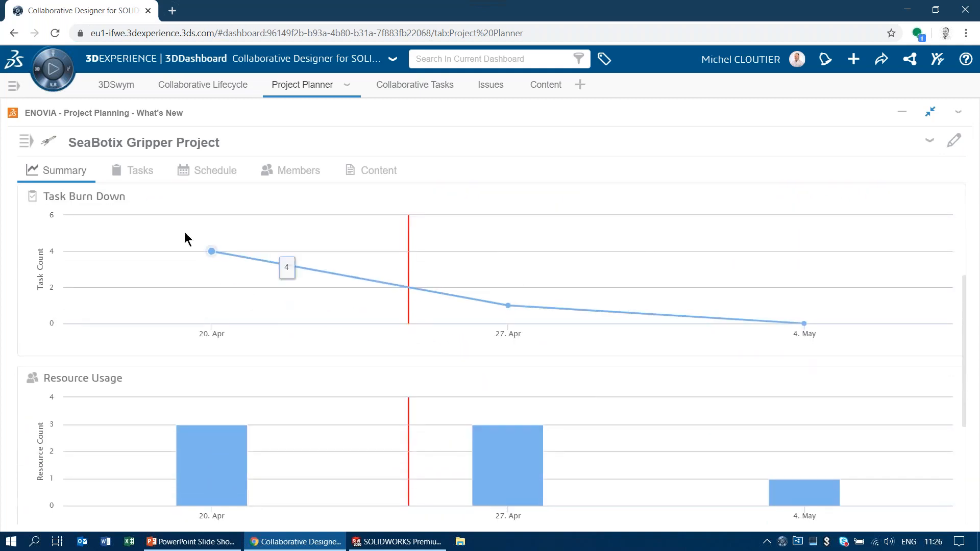
pyautogui.moveTo(805, 321)
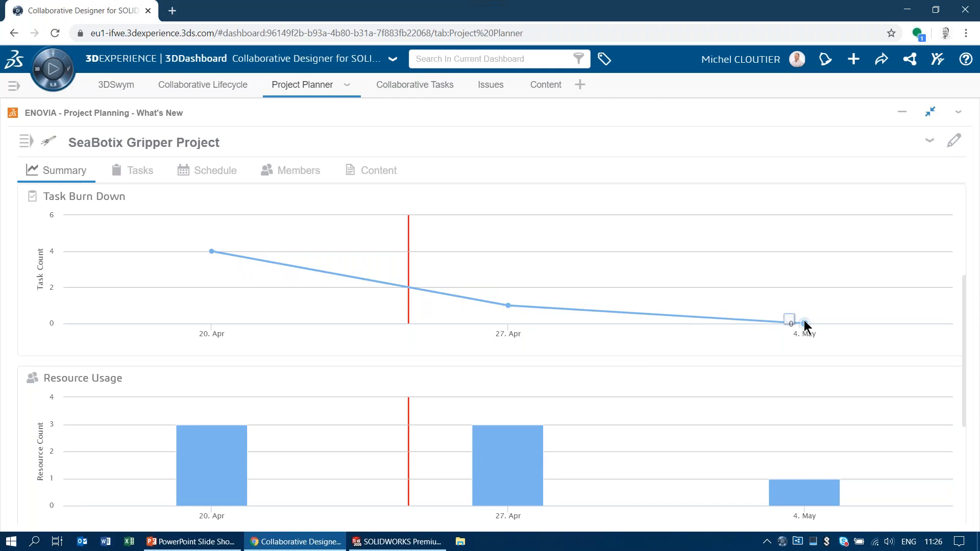
pyautogui.scroll(-2, 633, 357)
pyautogui.moveTo(261, 330)
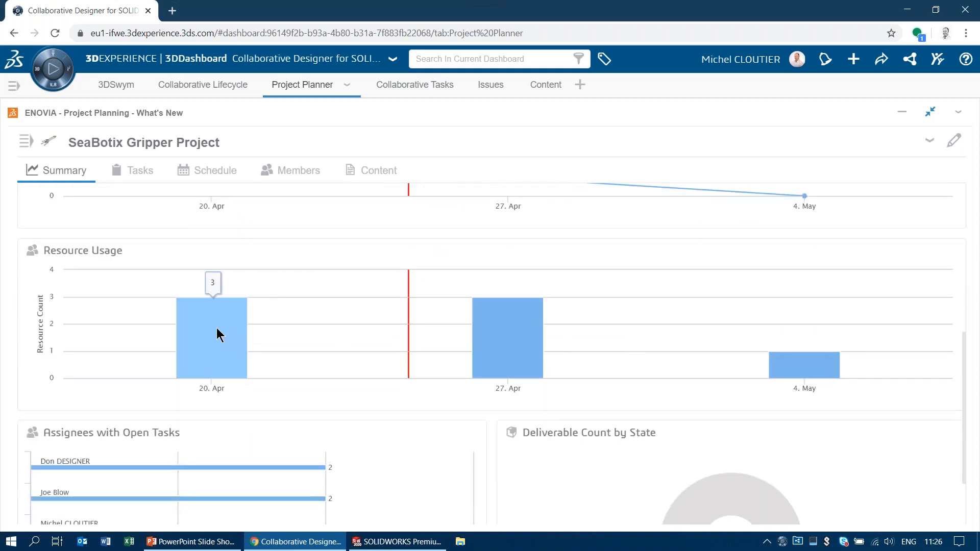
pyautogui.moveTo(770, 365)
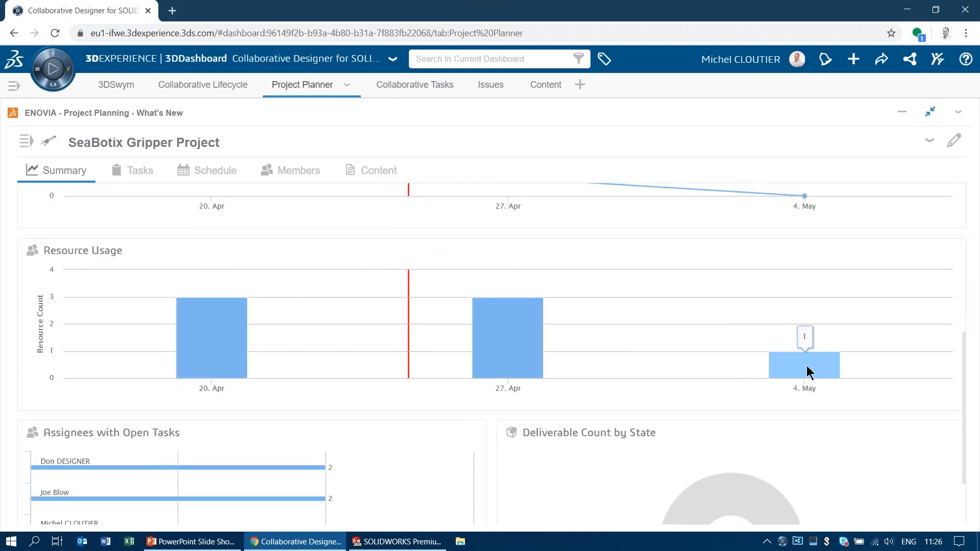
pyautogui.scroll(-2, 691, 359)
pyautogui.moveTo(212, 390)
pyautogui.moveTo(213, 452)
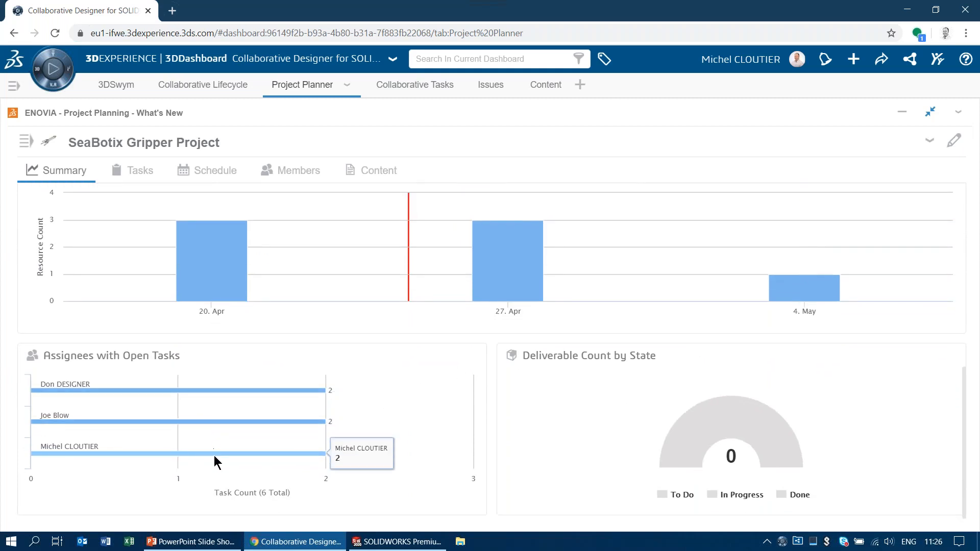
pyautogui.scroll(7, 484, 337)
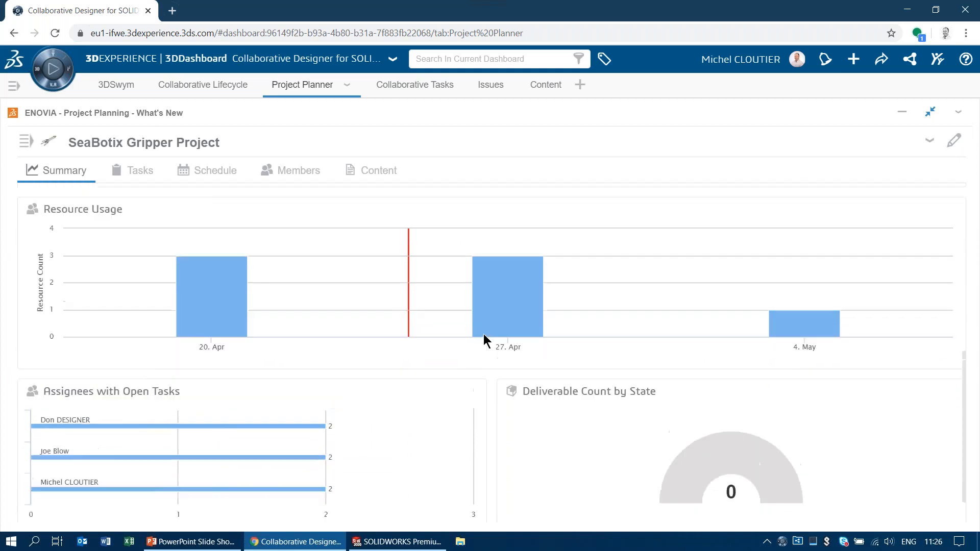
# - View the SeaBotix Gripper Project's tasks grouped by Priority and by Planned Date, and return the grouping to Status
pyautogui.click(140, 171)
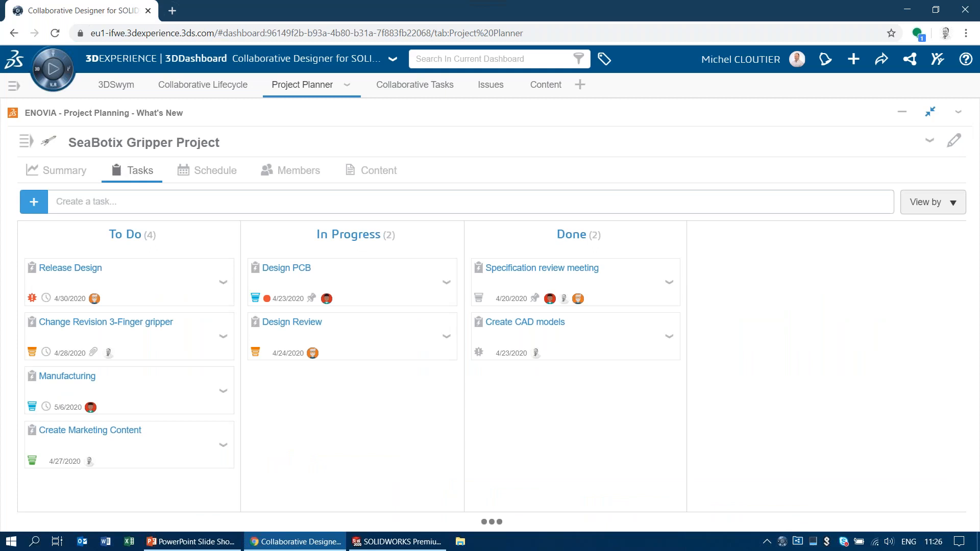
pyautogui.click(942, 214)
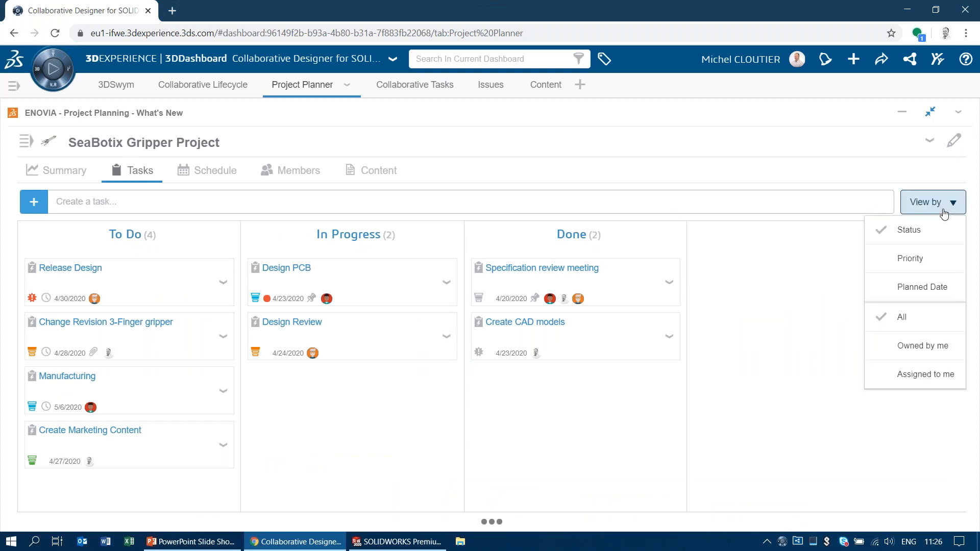
pyautogui.click(927, 266)
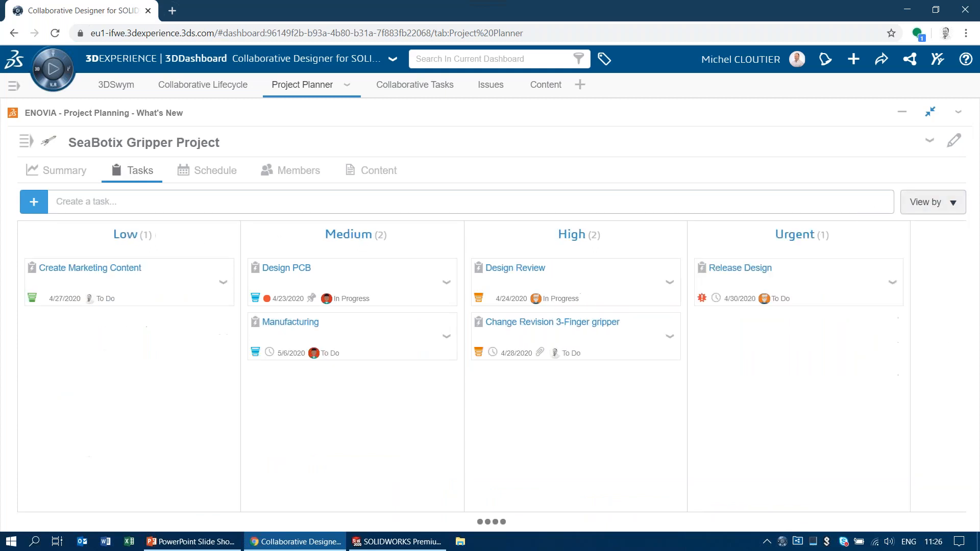
pyautogui.click(933, 202)
pyautogui.click(941, 289)
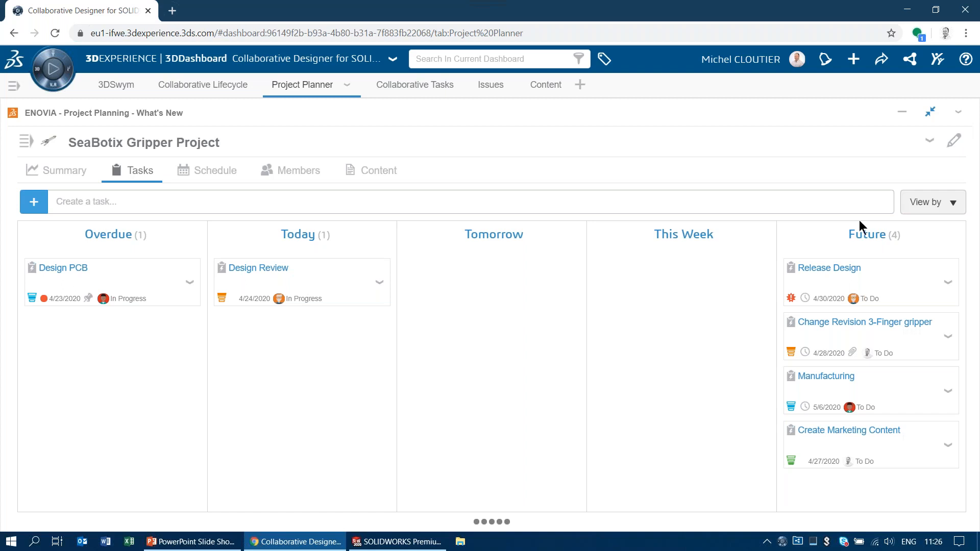
pyautogui.click(939, 202)
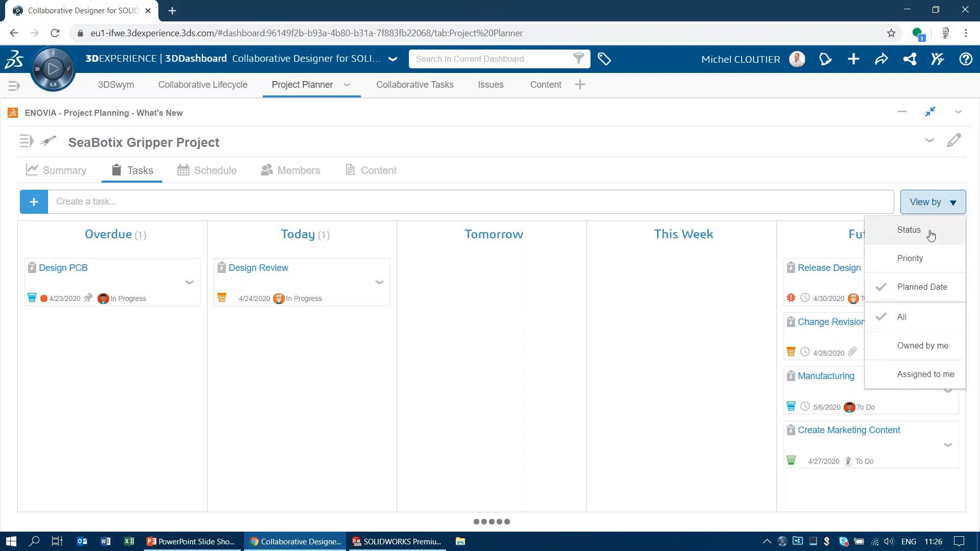
pyautogui.click(927, 231)
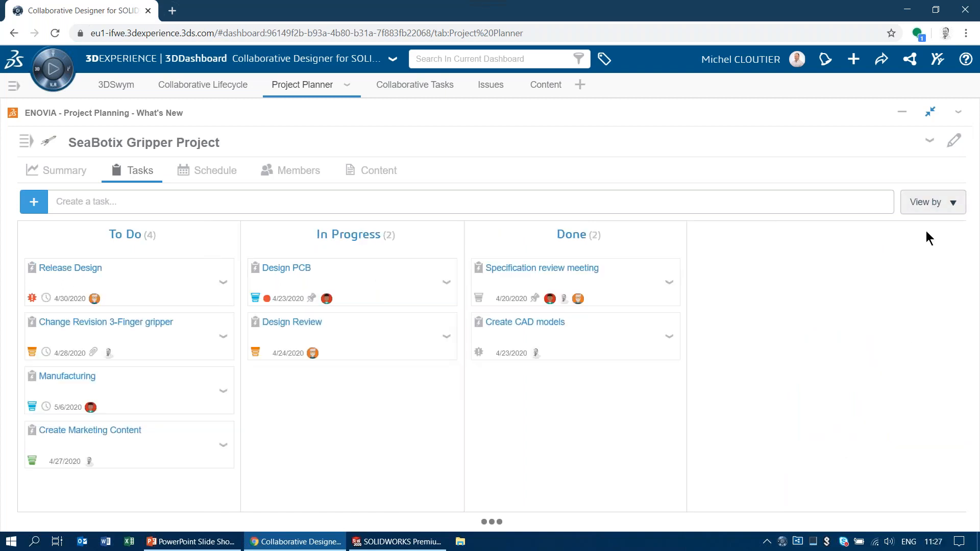
# - Open the project's Schedule view and switch to the PowerPoint slide show
pyautogui.click(208, 170)
pyautogui.click(190, 542)
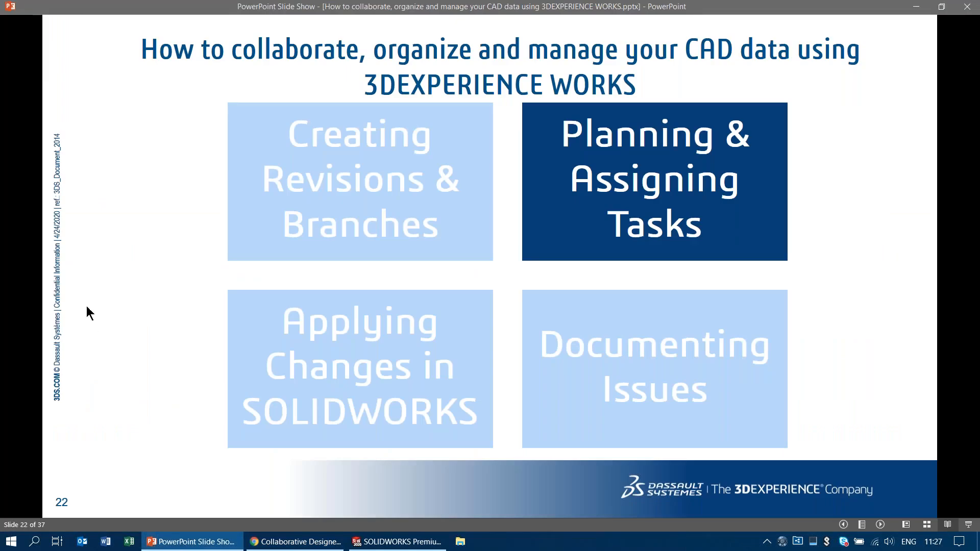
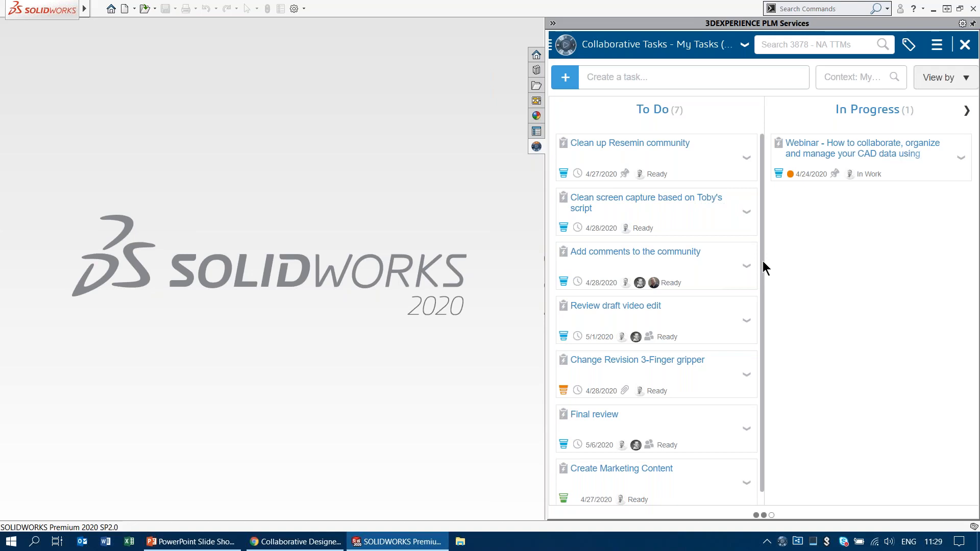
# - Review the details of the Change Revision 3-Finger gripper task in Collaborative Tasks, and move the task from To Do to In Progress
pyautogui.moveTo(763, 262)
pyautogui.mouseDown()
pyautogui.moveTo(775, 306)
pyautogui.moveTo(767, 249)
pyautogui.mouseUp()
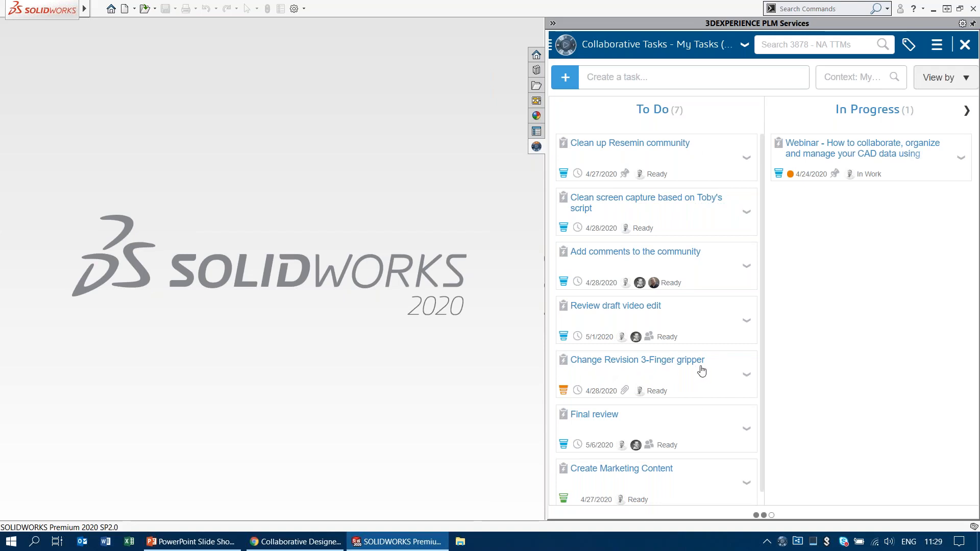
pyautogui.click(667, 379)
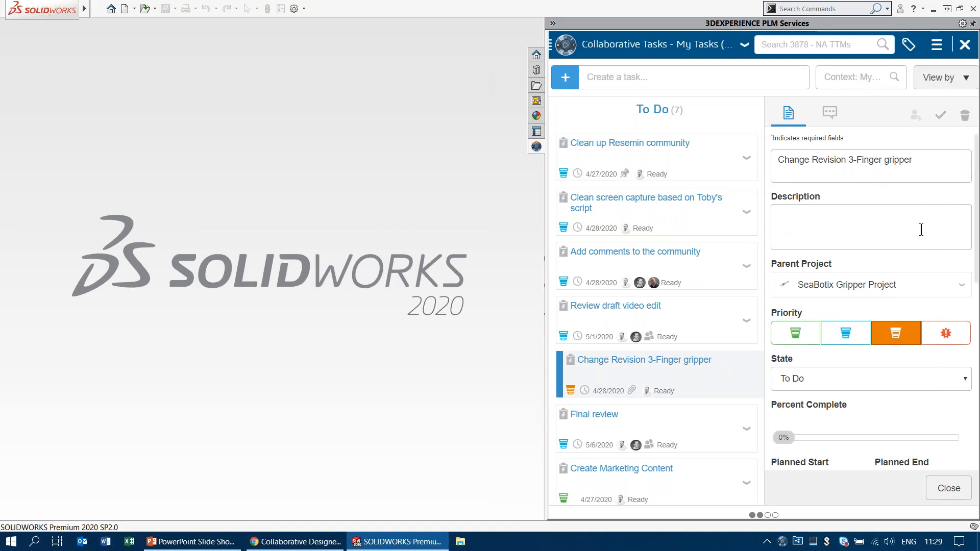
pyautogui.scroll(-5, 908, 245)
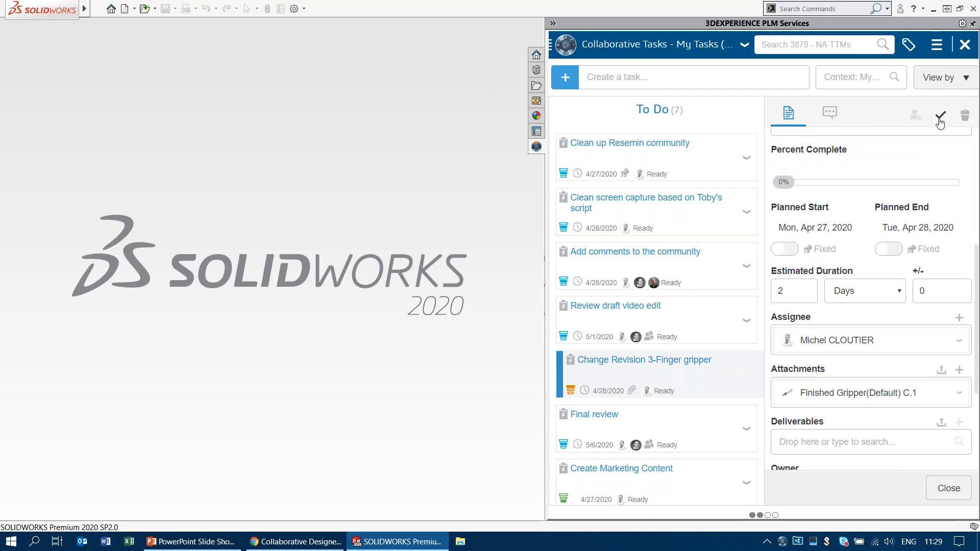
pyautogui.click(943, 493)
pyautogui.moveTo(639, 374); pyautogui.dragTo(893, 164)
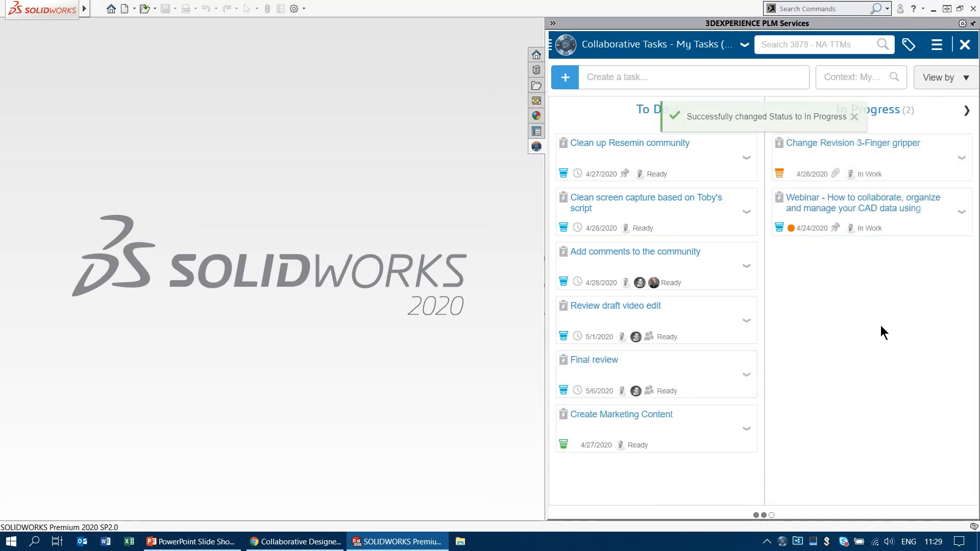
# - Open the attachment Finished Gripper(Default) C.1 from the Change Revision 3-Finger gripper task in SOLIDWORKS
pyautogui.click(882, 158)
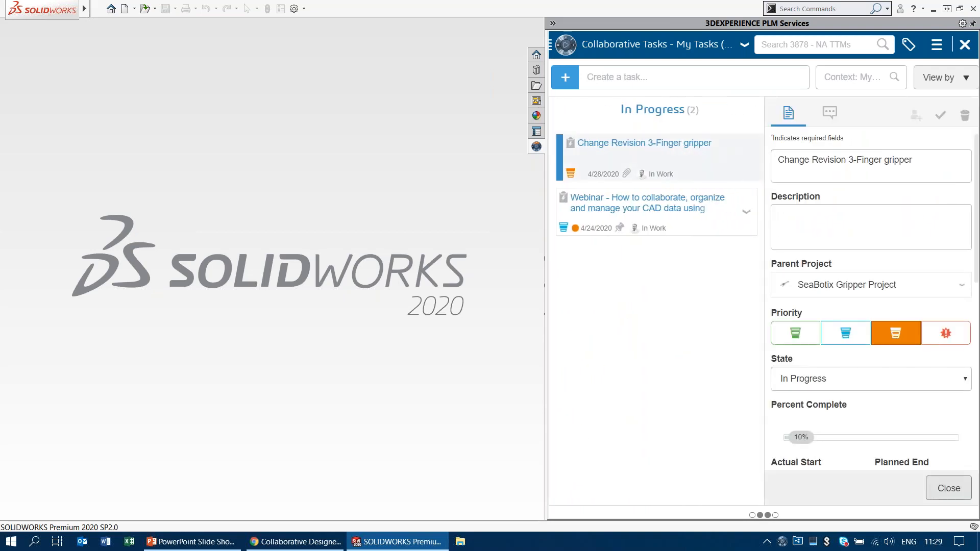
pyautogui.scroll(-5, 863, 246)
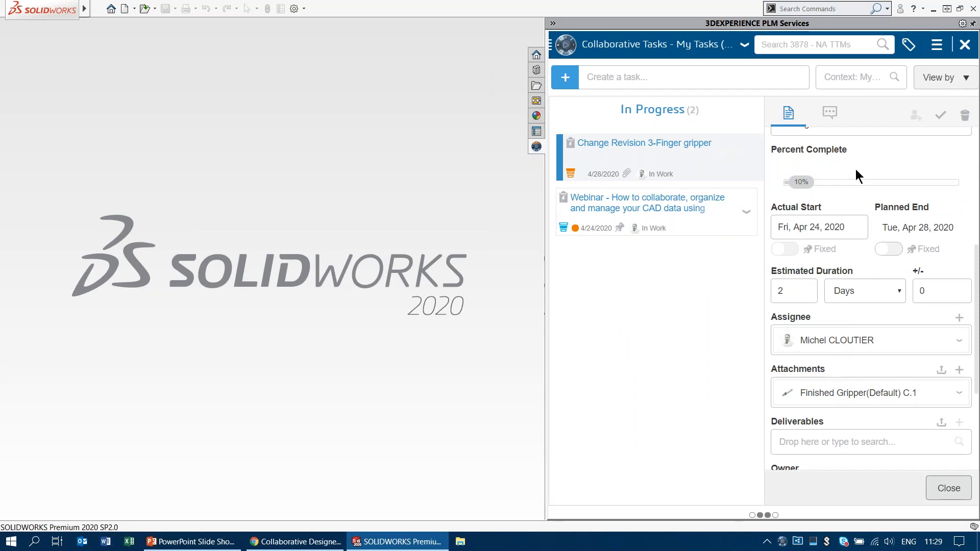
pyautogui.scroll(-1, 856, 170)
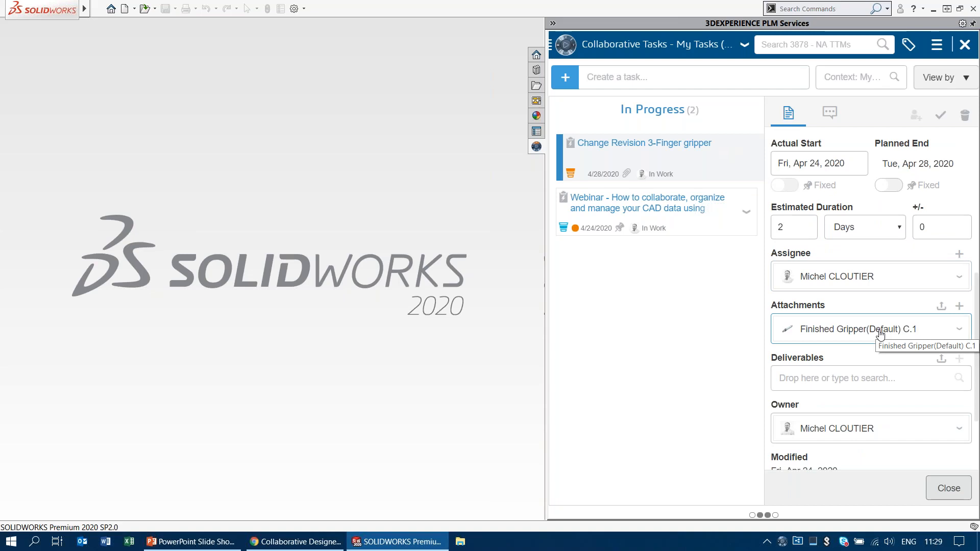
pyautogui.moveTo(880, 333); pyautogui.dragTo(368, 302)
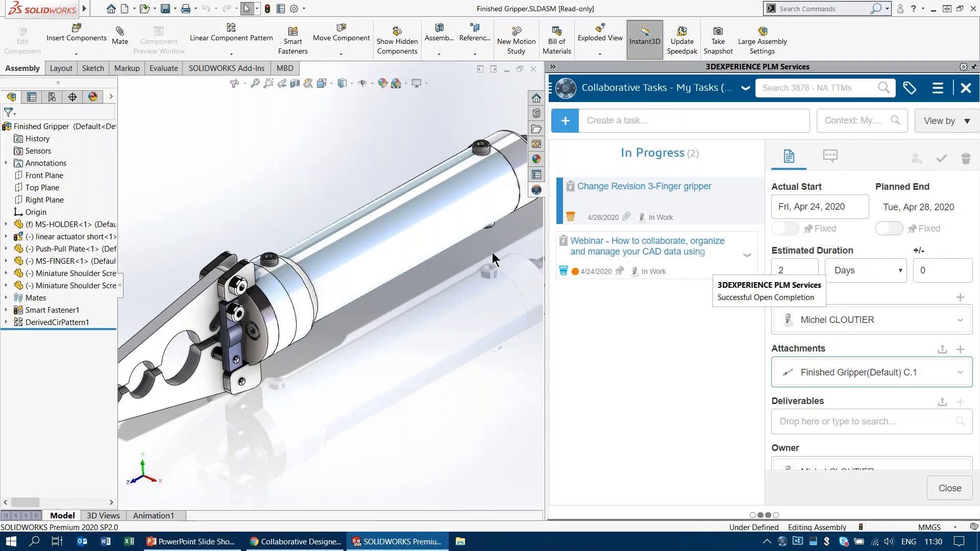
# - Show MySession at full width in place of Collaborative Tasks and collapse the linear actuator subassembly in its structure
pyautogui.click(554, 68)
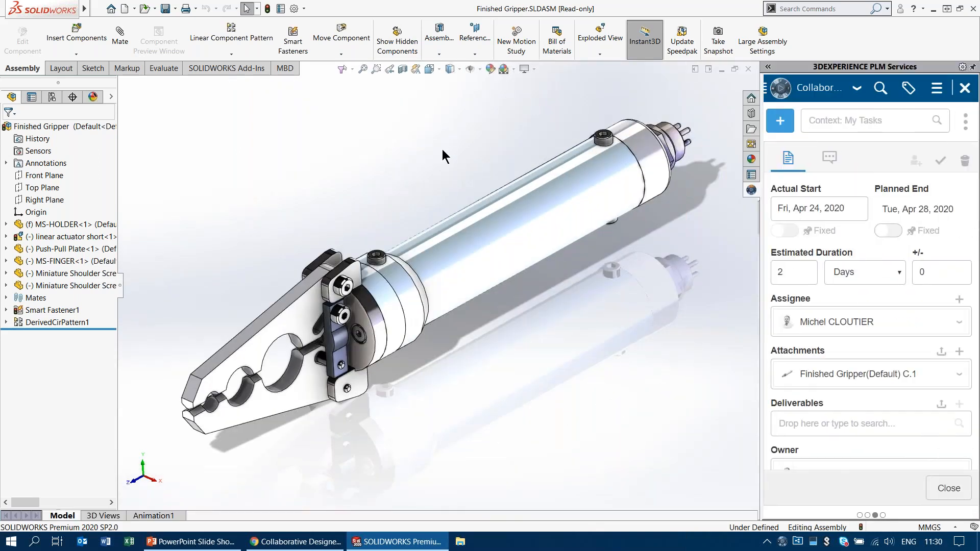
pyautogui.click(851, 90)
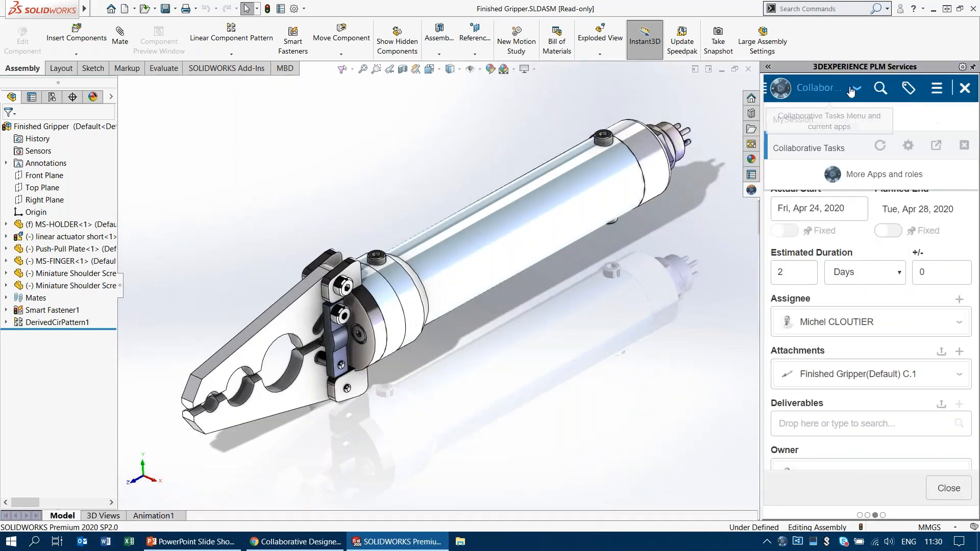
pyautogui.click(794, 119)
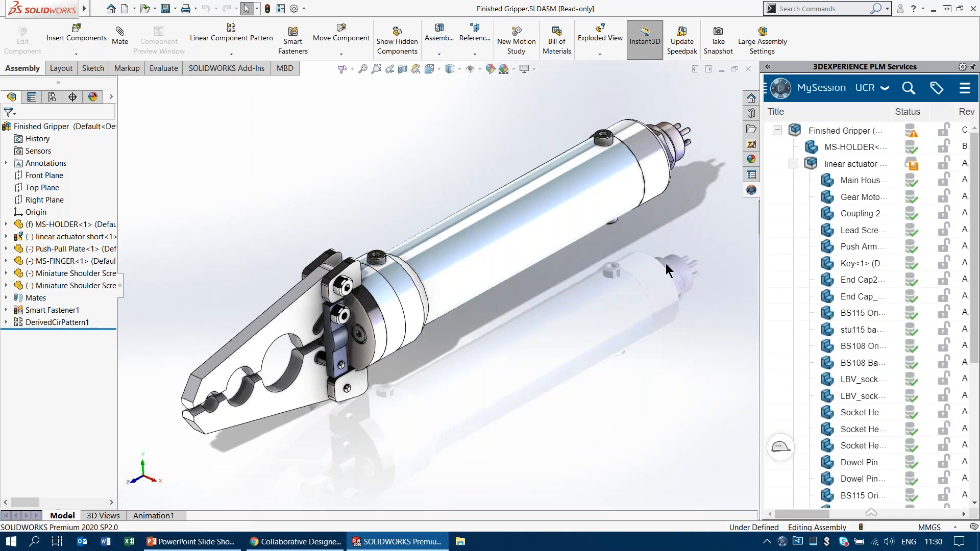
pyautogui.click(768, 66)
pyautogui.click(579, 164)
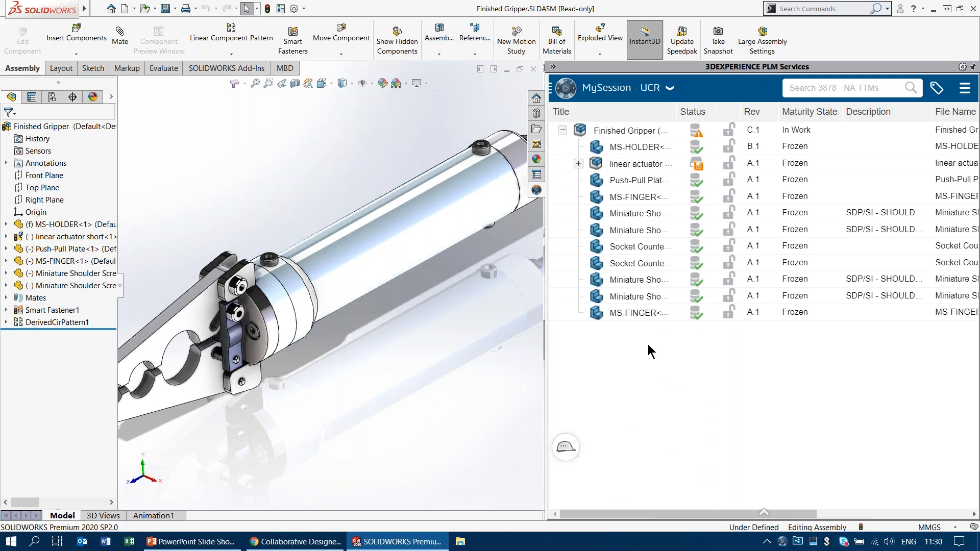
# - Lock the Finished Gripper assembly, MS-HOLDER and Push-Pull Plate for editing in MySession, and clear the selection
pyautogui.click(640, 134)
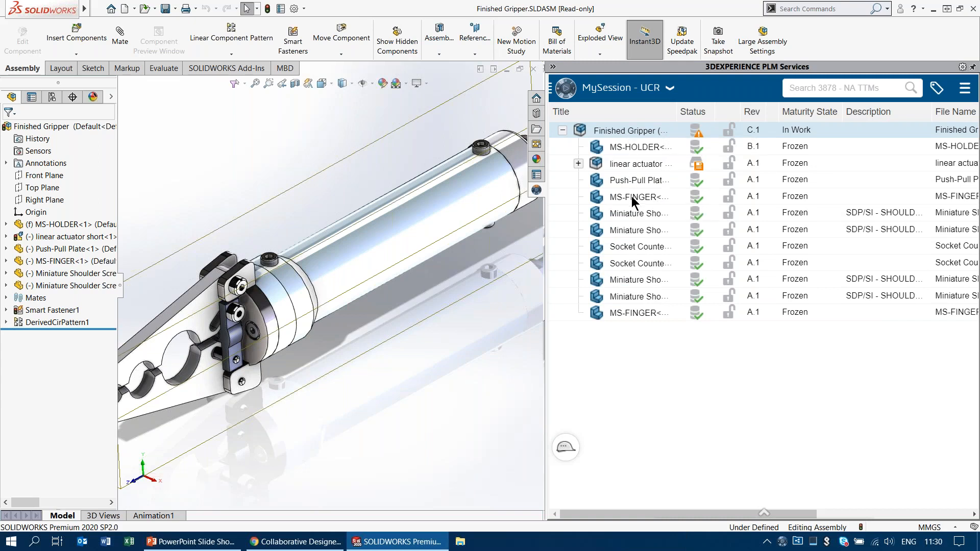
pyautogui.click(637, 148)
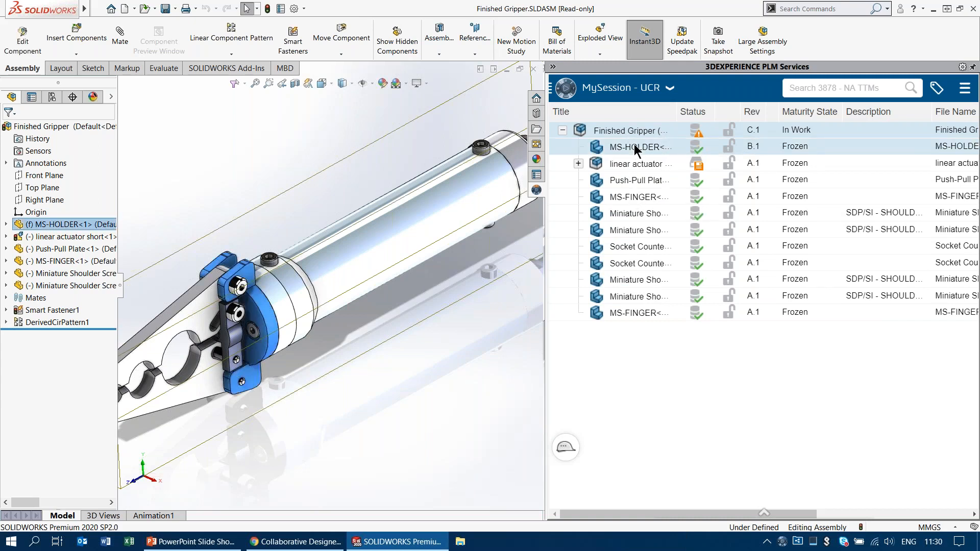
pyautogui.keyDown('ctrl'); pyautogui.click(636, 182); pyautogui.keyUp('ctrl')
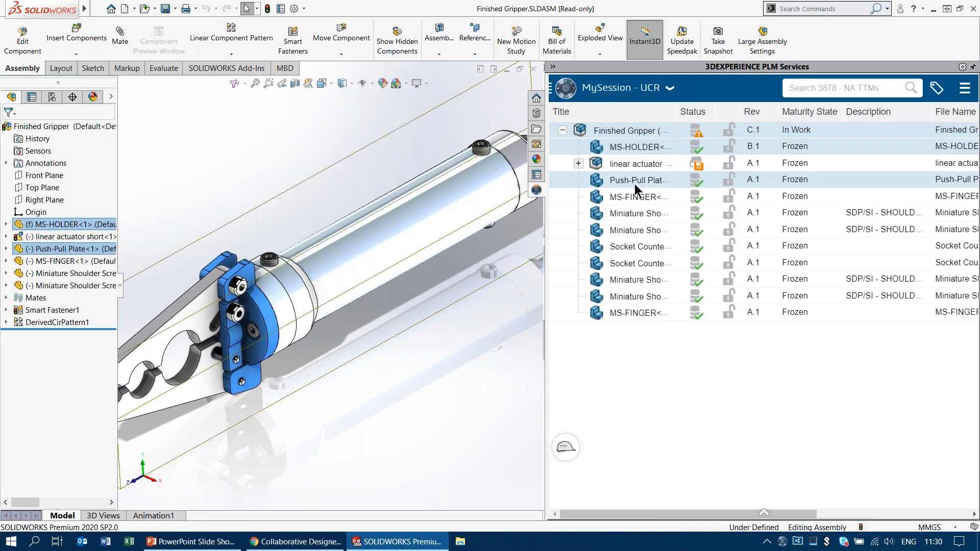
pyautogui.moveTo(765, 513)
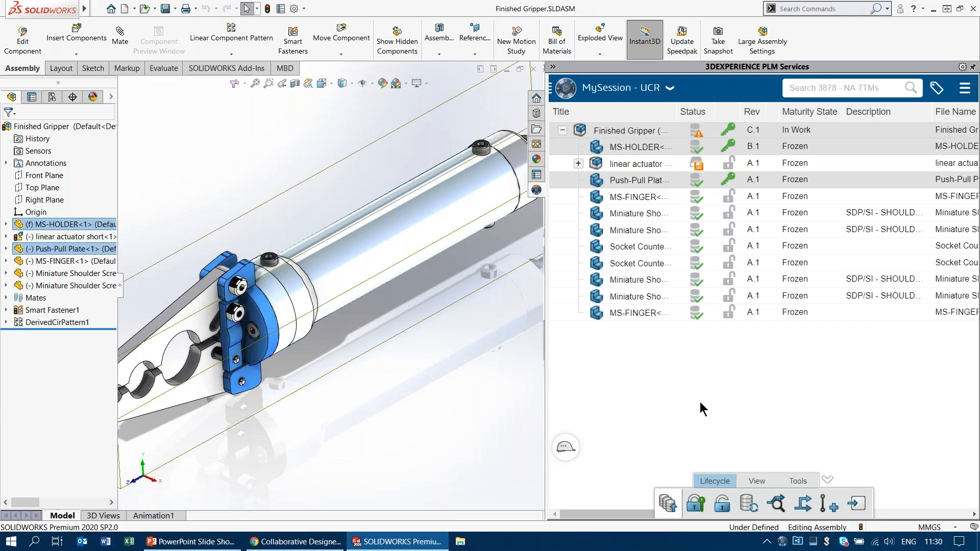
pyautogui.click(434, 388)
# - Narrow the MySession pane and open the MS-HOLDER part from the gripper assembly in its own window
pyautogui.click(553, 66)
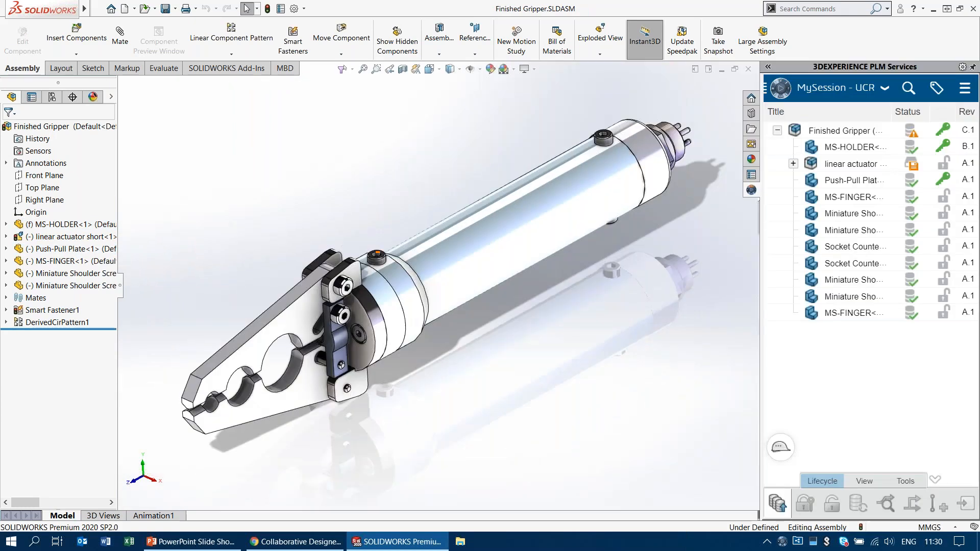
pyautogui.click(368, 316)
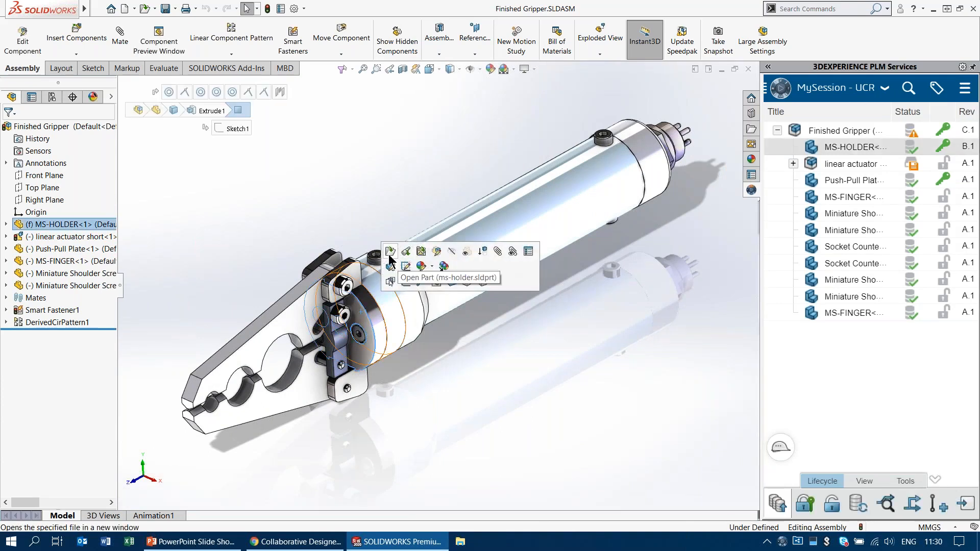
pyautogui.click(390, 256)
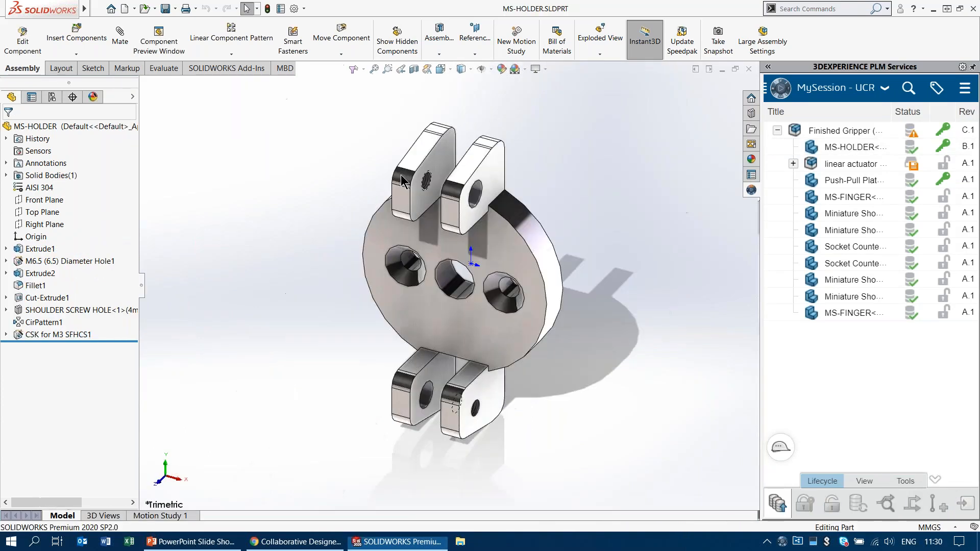
# - Set the instance count of the circular pattern of the MS-HOLDER's finger lugs to 3
pyautogui.click(492, 391)
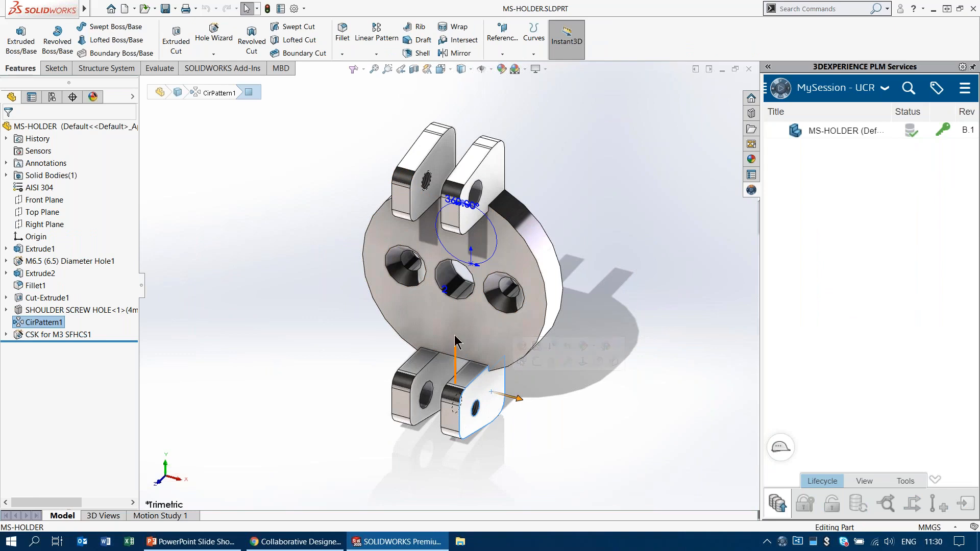
pyautogui.click(442, 292)
pyautogui.write('3')
pyautogui.press('Return')
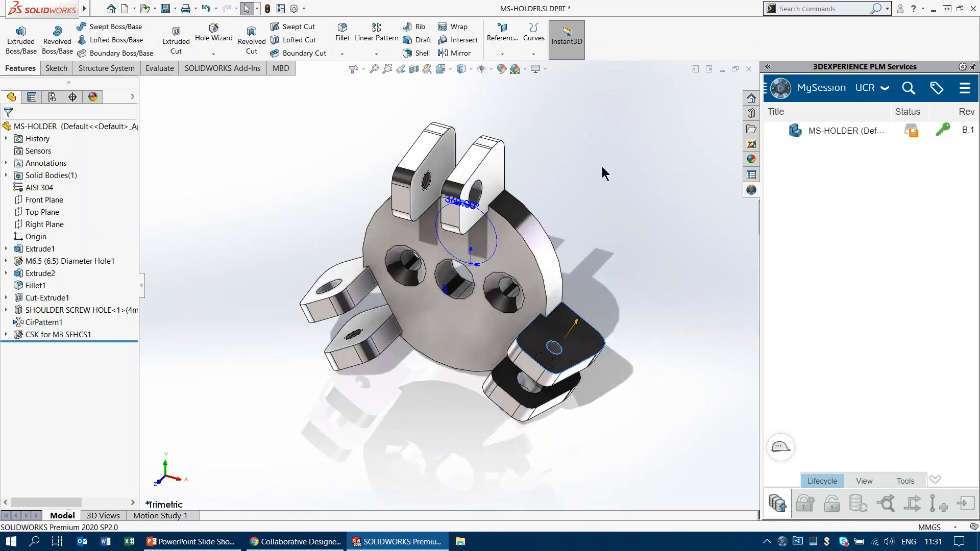
# - Save the MS-HOLDER part and close its window to return to the gripper assembly
pyautogui.click(603, 166)
pyautogui.hotkey('ctrl', 's')
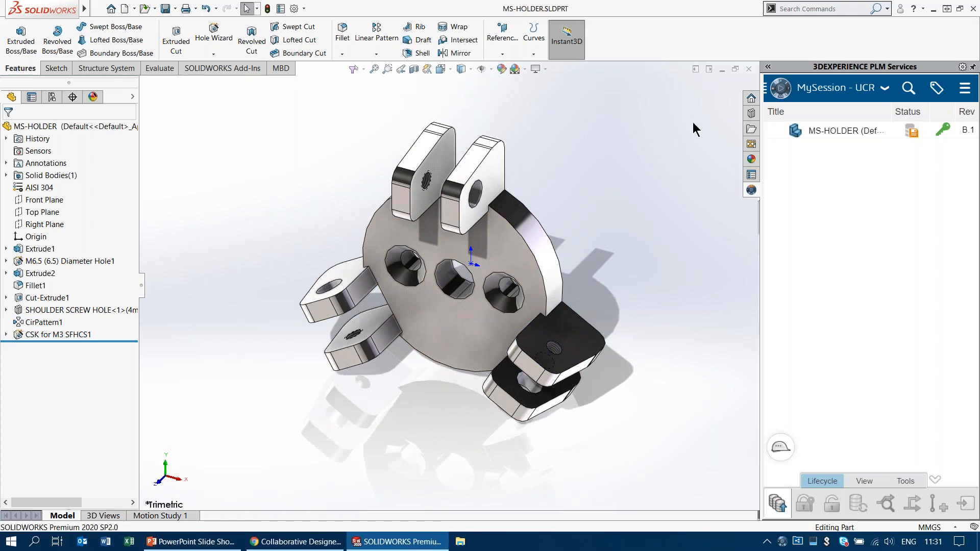
pyautogui.click(748, 69)
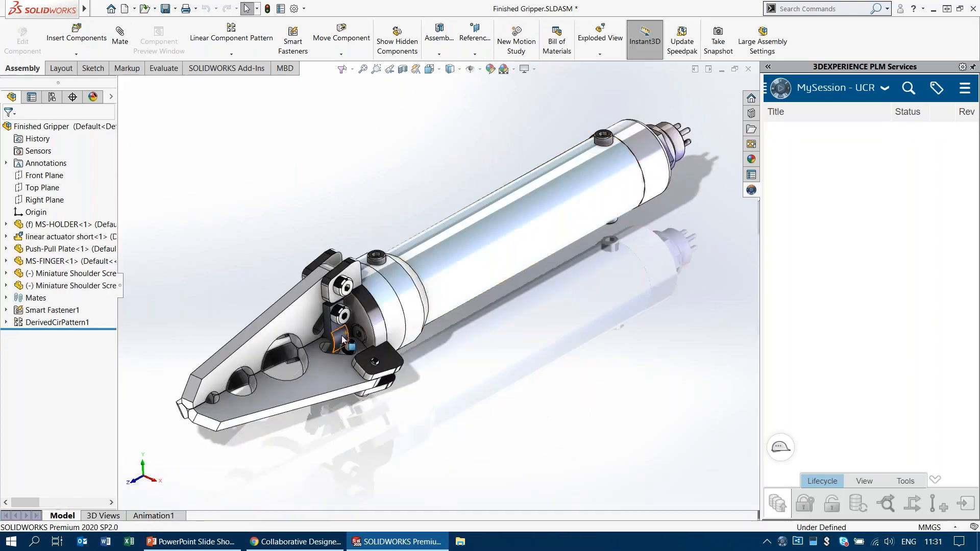
# - Open the Push-Pull Plate from the gripper assembly and set the instance count of its circular pattern to 3
pyautogui.click(338, 338)
pyautogui.click(371, 290)
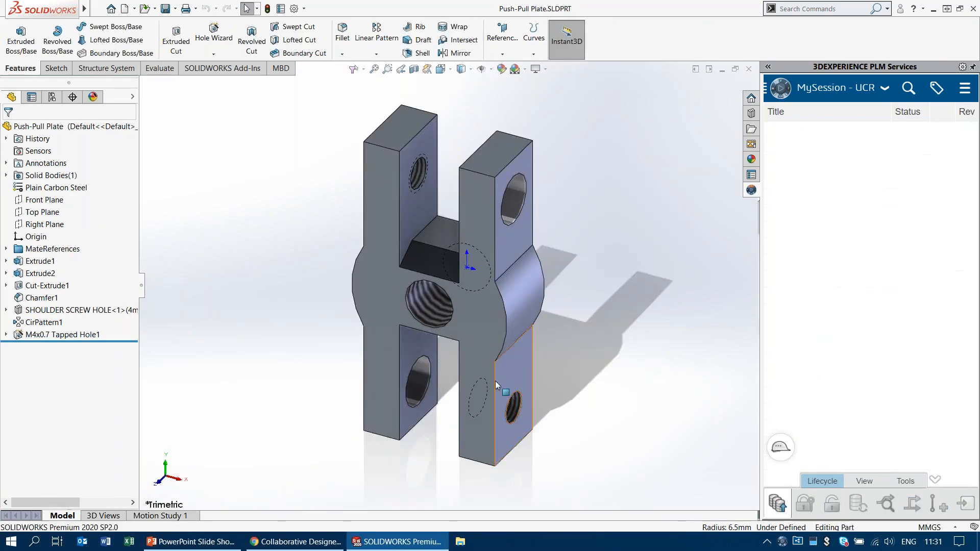
pyautogui.click(507, 381)
pyautogui.click(449, 403)
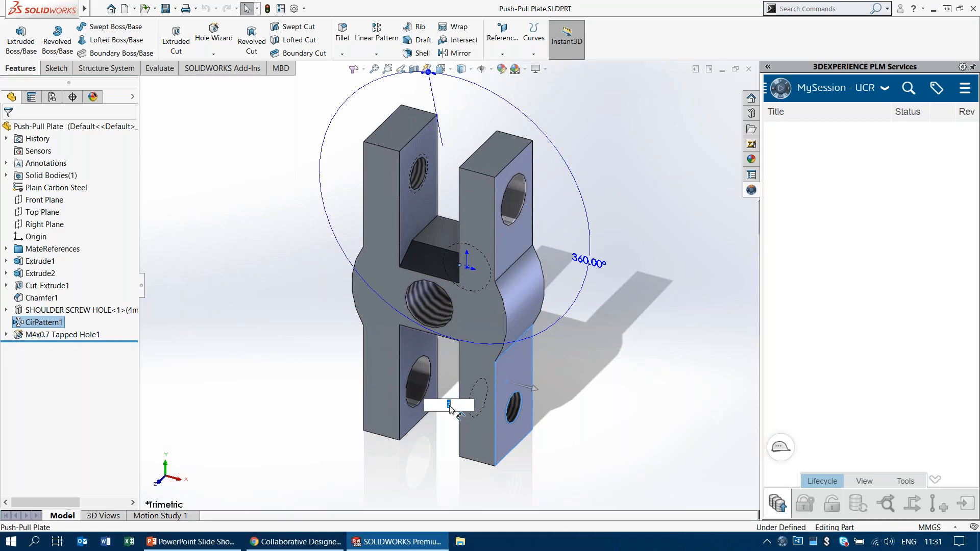
pyautogui.write('3')
pyautogui.press('Return')
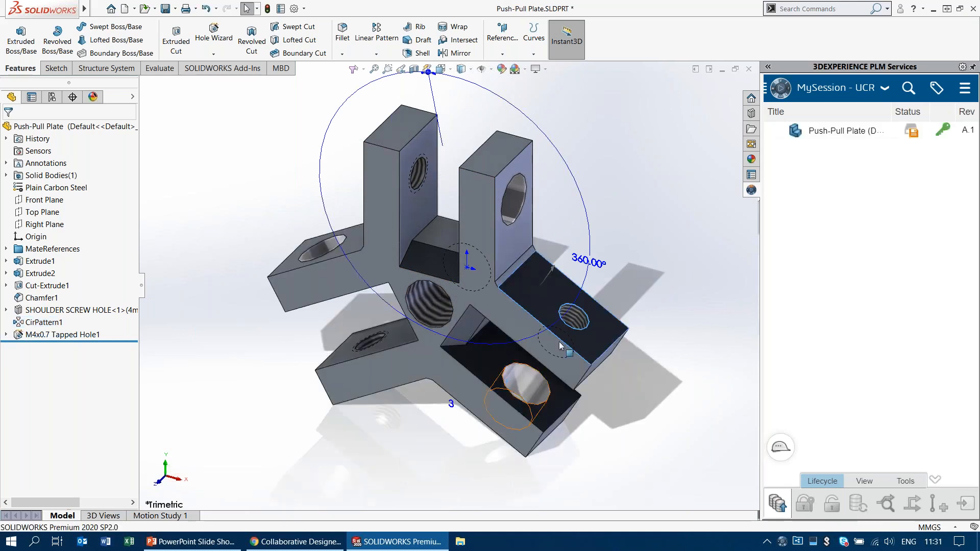
# - Close the Push-Pull Plate with its changes saved and save the Finished Gripper assembly
pyautogui.click(749, 69)
pyautogui.click(466, 269)
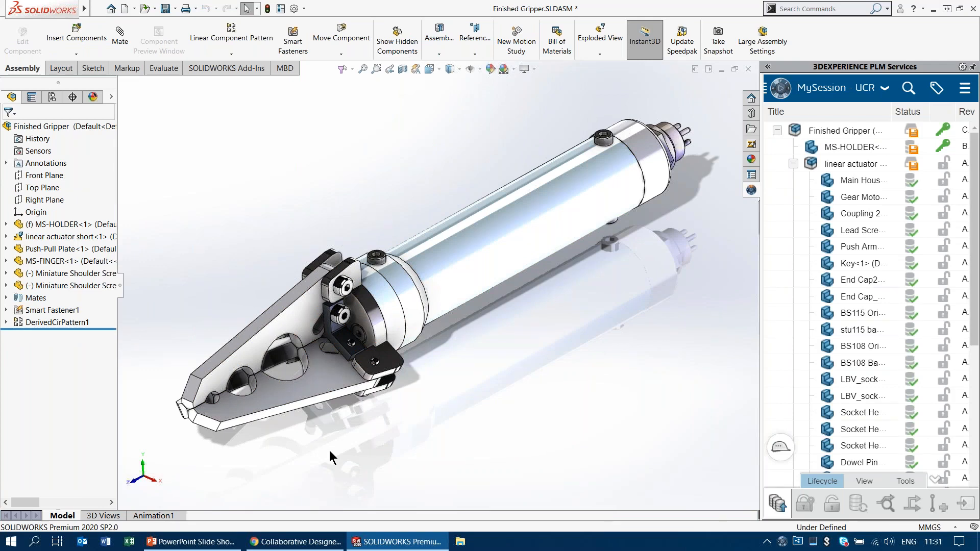
pyautogui.hotkey('ctrl', 's')
# - Start saving the assembly to 3DEXPERIENCE, marking MS-HOLDER and Push-Pull Plate for a new revision and collapsing the linear actuator short entry
pyautogui.click(768, 66)
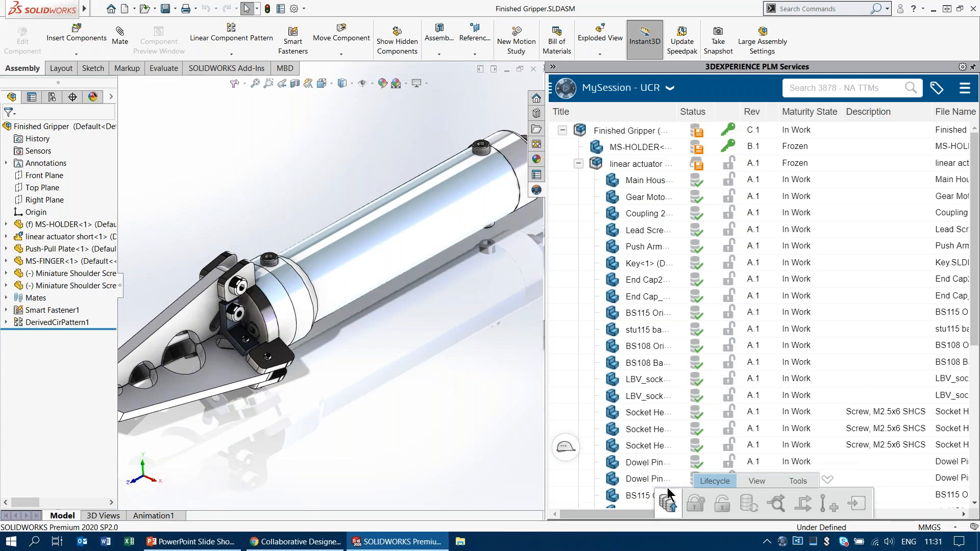
pyautogui.click(667, 505)
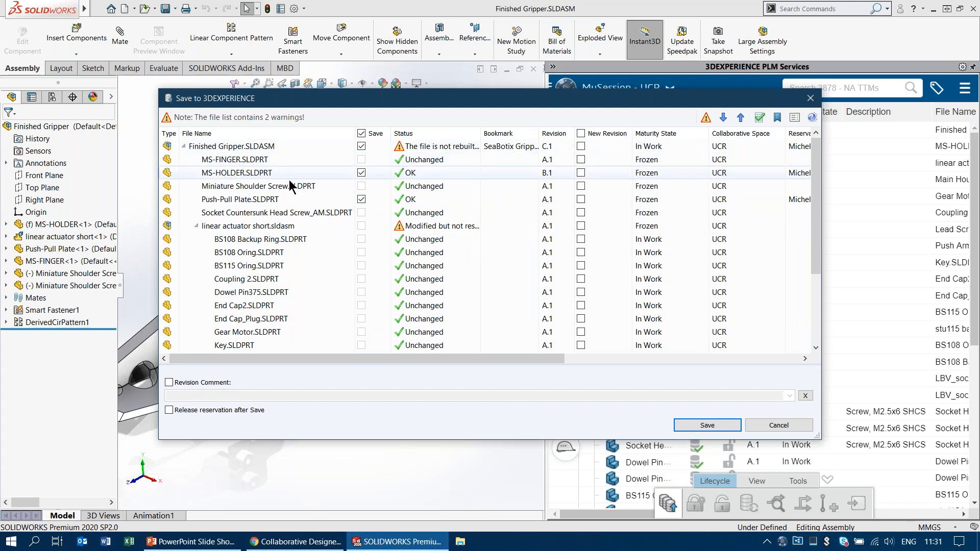
pyautogui.click(581, 173)
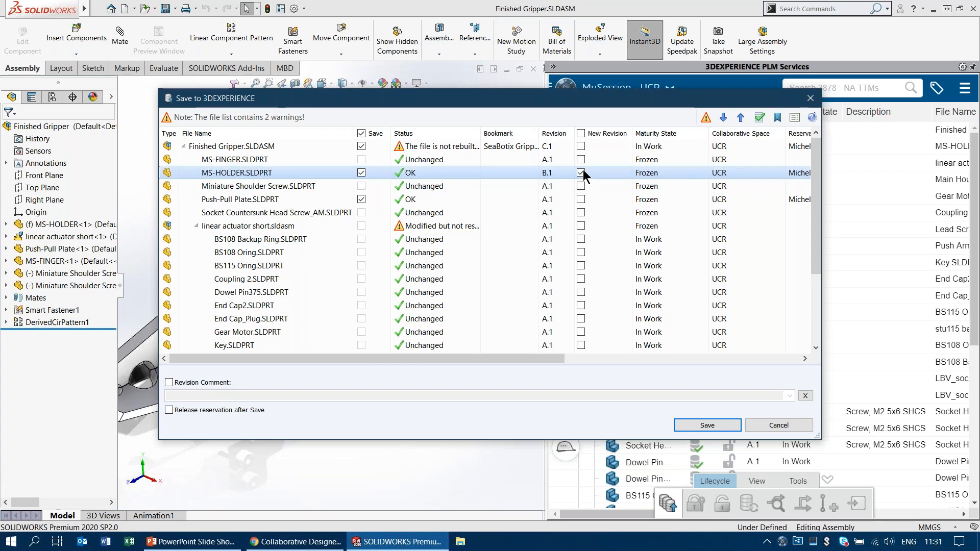
pyautogui.click(470, 199)
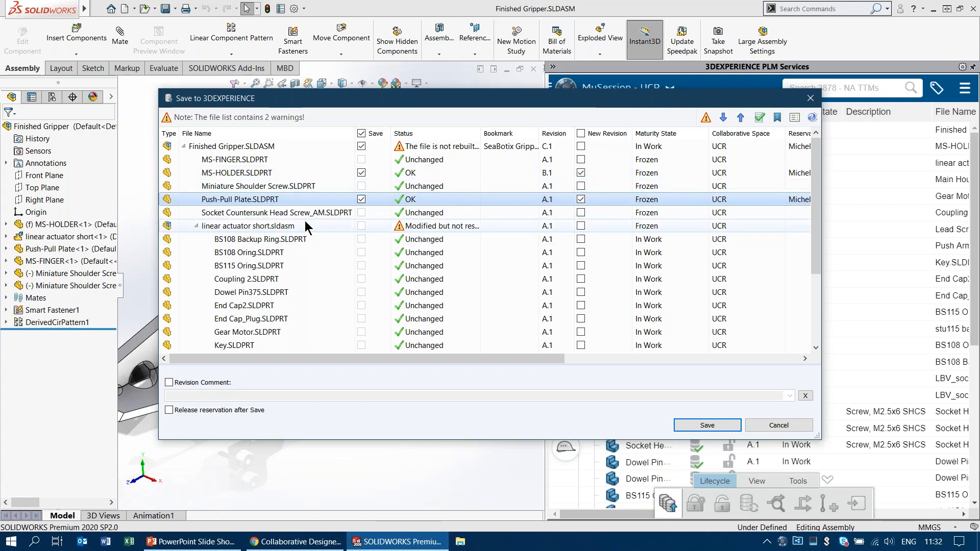
pyautogui.click(196, 226)
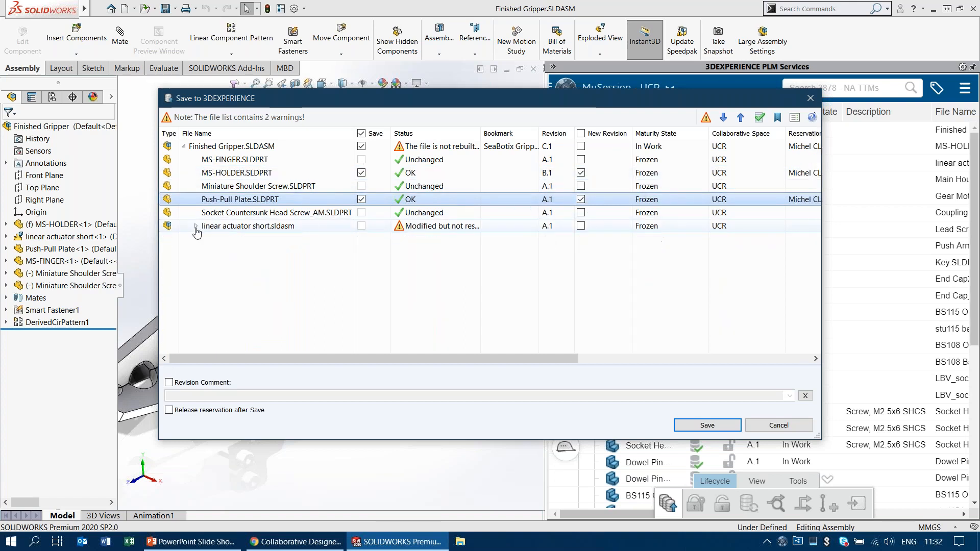
# - Add the revision comment "CHANGED TO 3-FINGER REVISION", enable releasing the reservation after save, and save the files to 3DEXPERIENCE
pyautogui.click(203, 383)
pyautogui.click(201, 396)
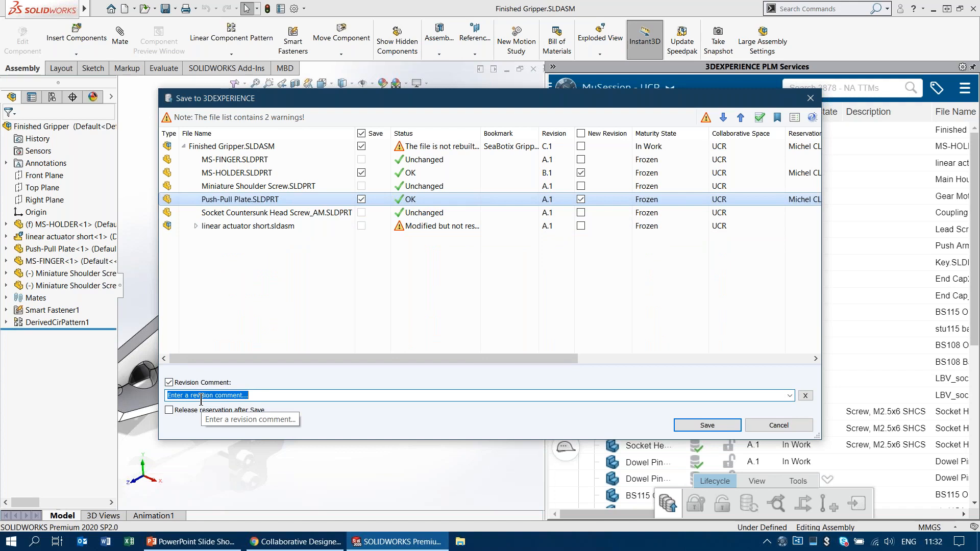
pyautogui.write('CHAN')
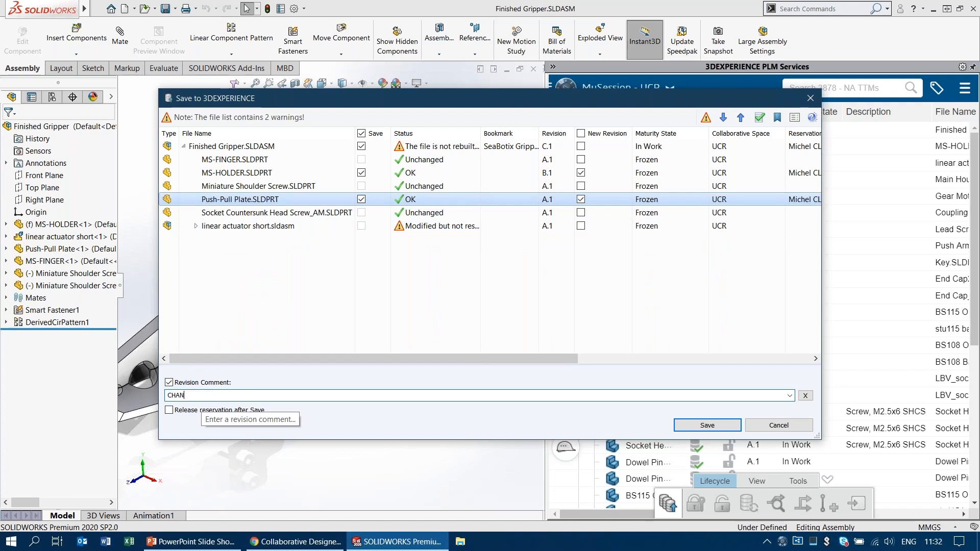
pyautogui.write('GED TO 3-FINGER REVISION')
pyautogui.click(169, 410)
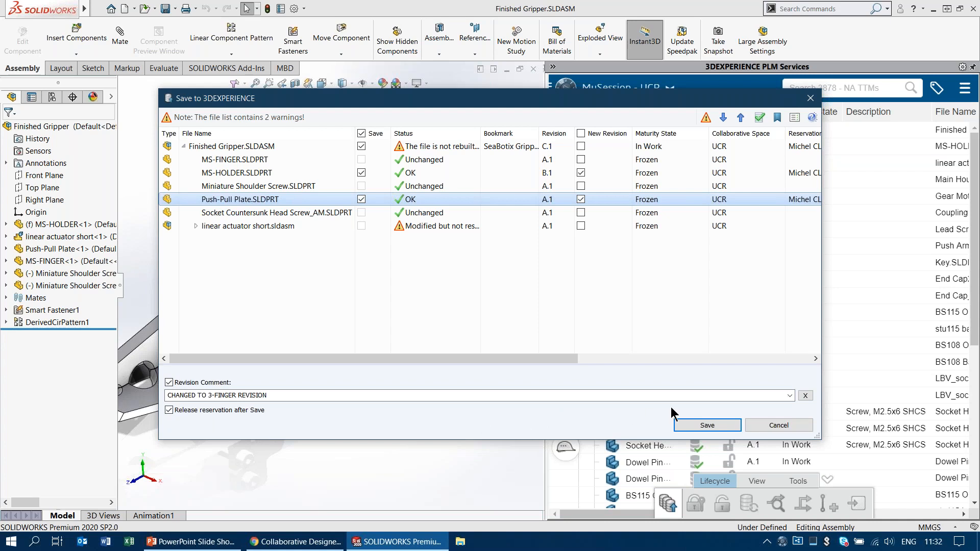
pyautogui.click(716, 427)
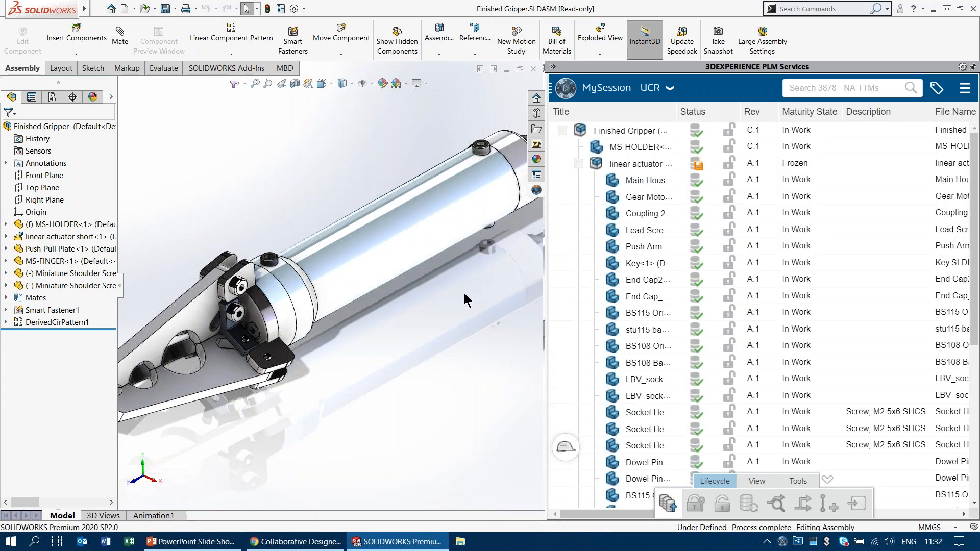
# - Close the gripper assembly and move the "Change Revision 3-Finger gripper" task from In Progress to Done in Collaborative Tasks
pyautogui.click(534, 68)
pyautogui.click(666, 45)
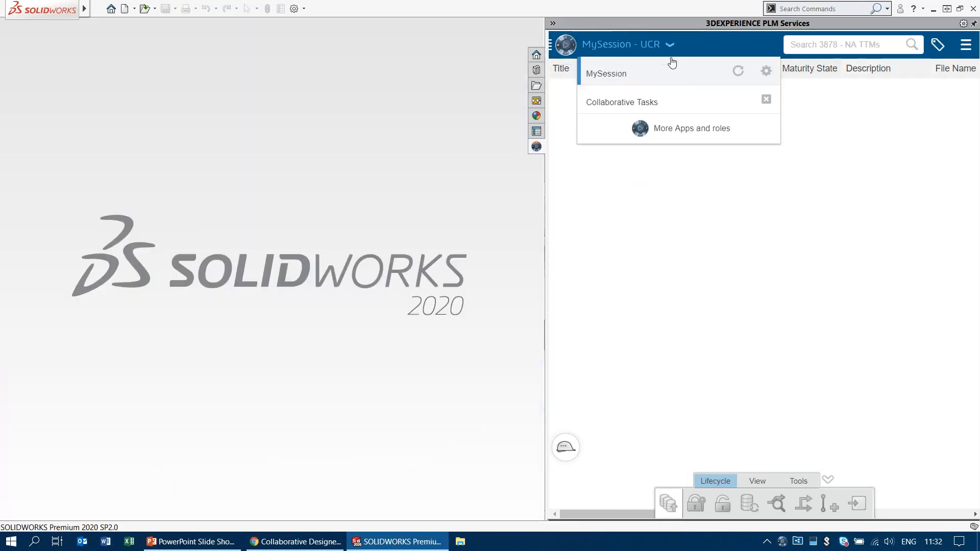
pyautogui.click(670, 102)
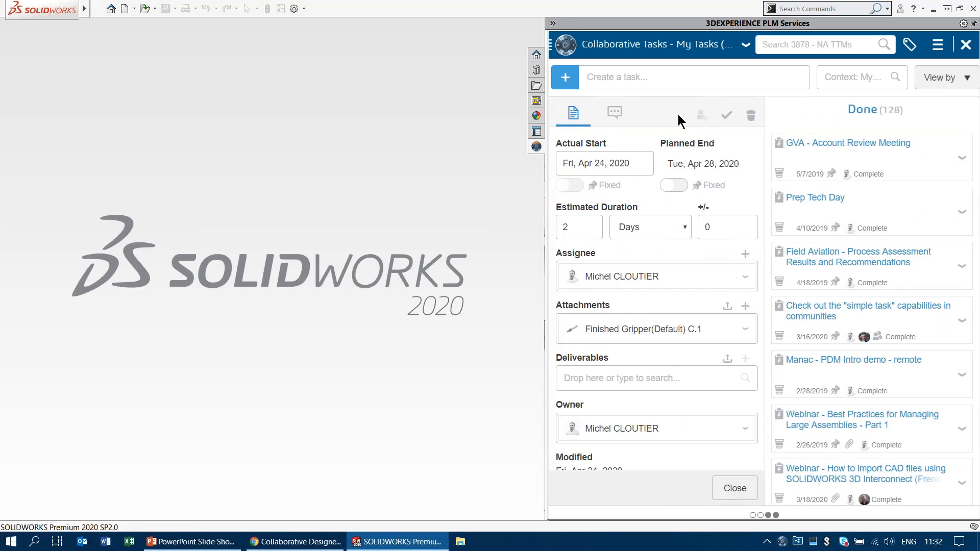
pyautogui.click(745, 492)
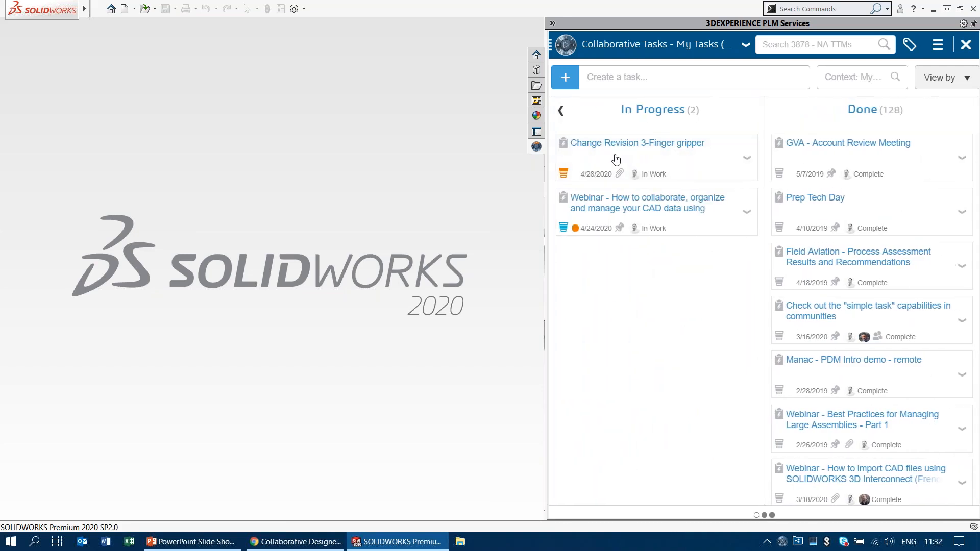
pyautogui.moveTo(614, 160); pyautogui.dragTo(870, 152)
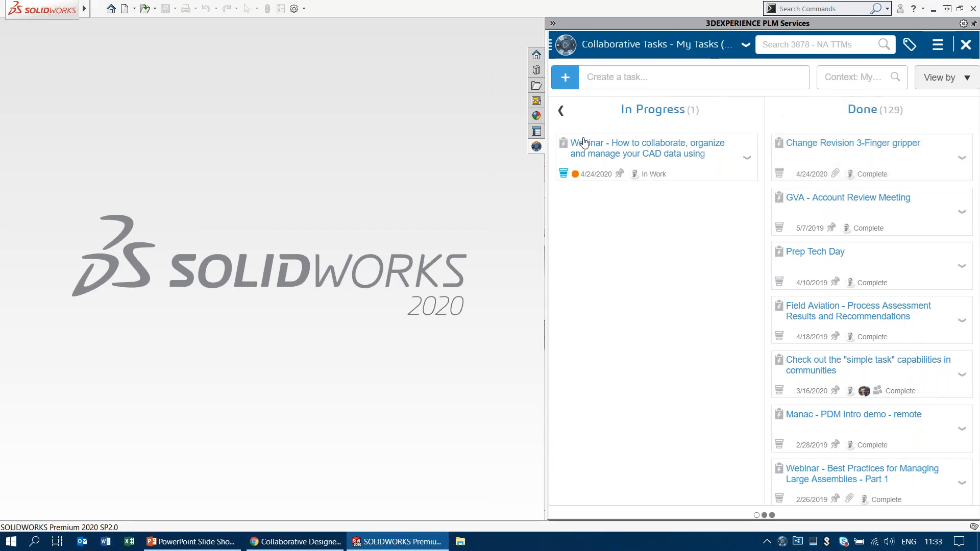
# - Open the "Create Marketing Content" task from the To Do list and review its description, dates, attachments and deliverables
pyautogui.click(561, 110)
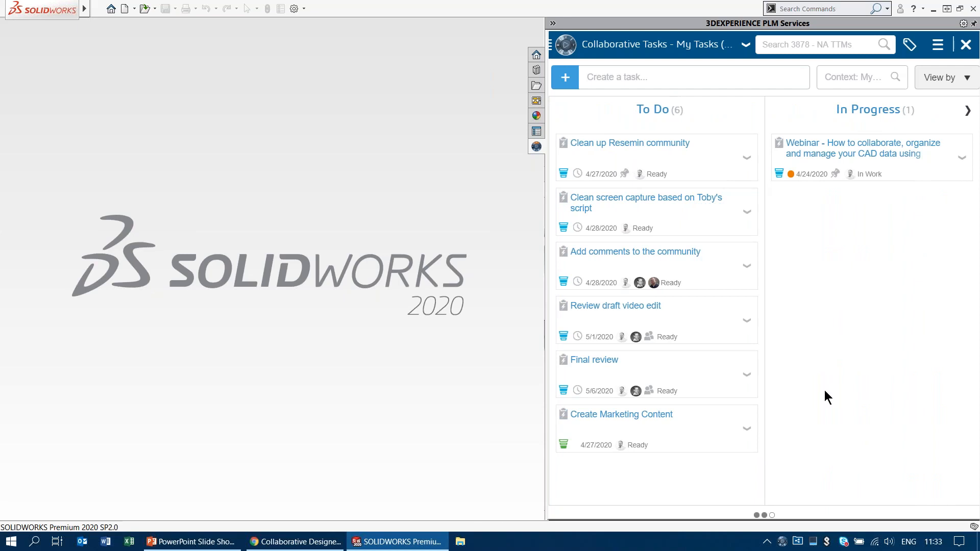
pyautogui.click(655, 431)
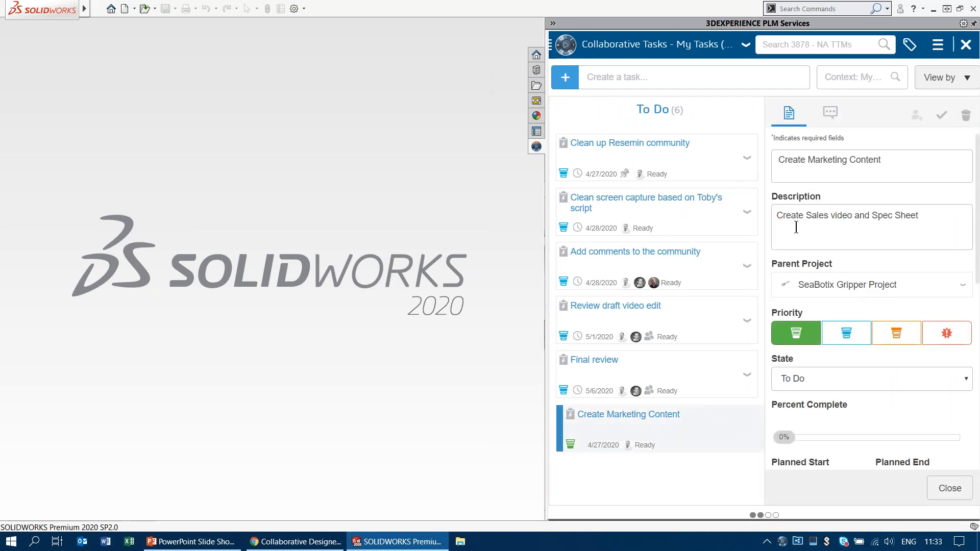
pyautogui.moveTo(921, 215); pyautogui.dragTo(777, 218)
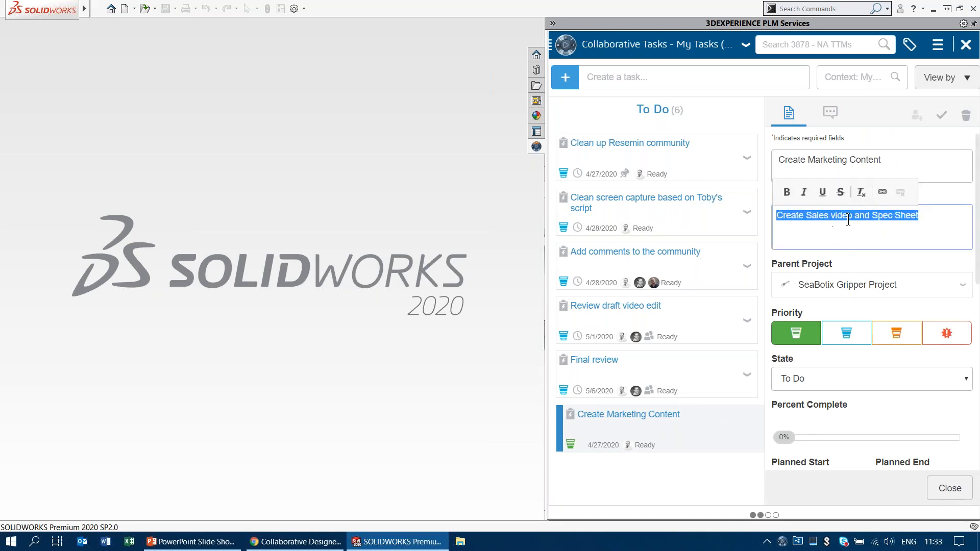
pyautogui.scroll(-1, 846, 243)
pyautogui.scroll(-1, 856, 280)
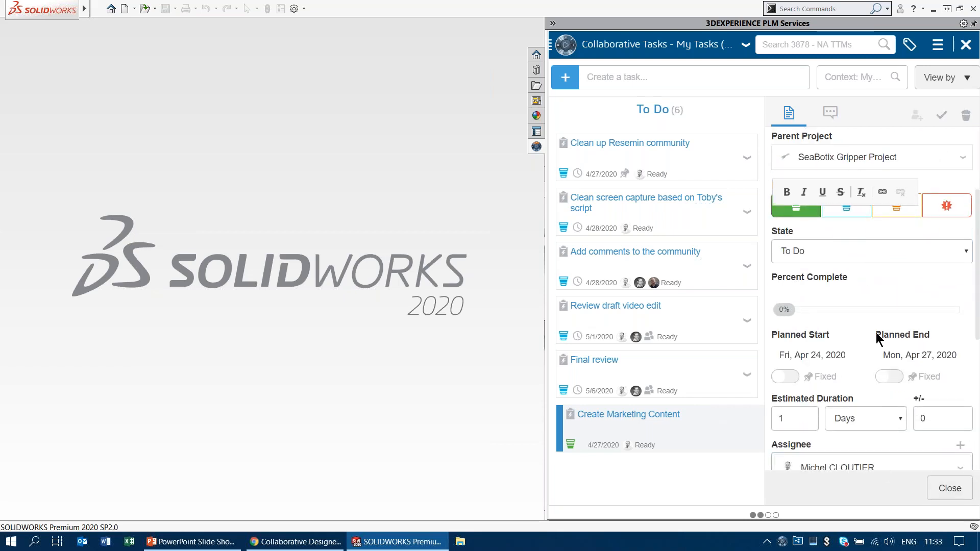
pyautogui.scroll(-1, 877, 335)
pyautogui.scroll(-2, 875, 328)
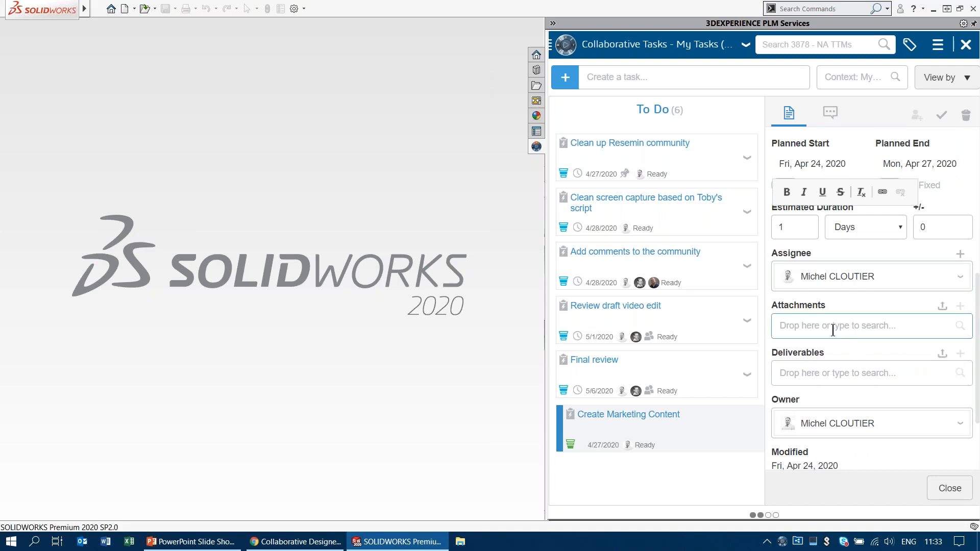
# - Upload LBV150-2_Data_Sheet_Ltr.pdf and Seabotix Intro Video.mp4 as deliverables of the Create Marketing Content task and save it
pyautogui.click(833, 375)
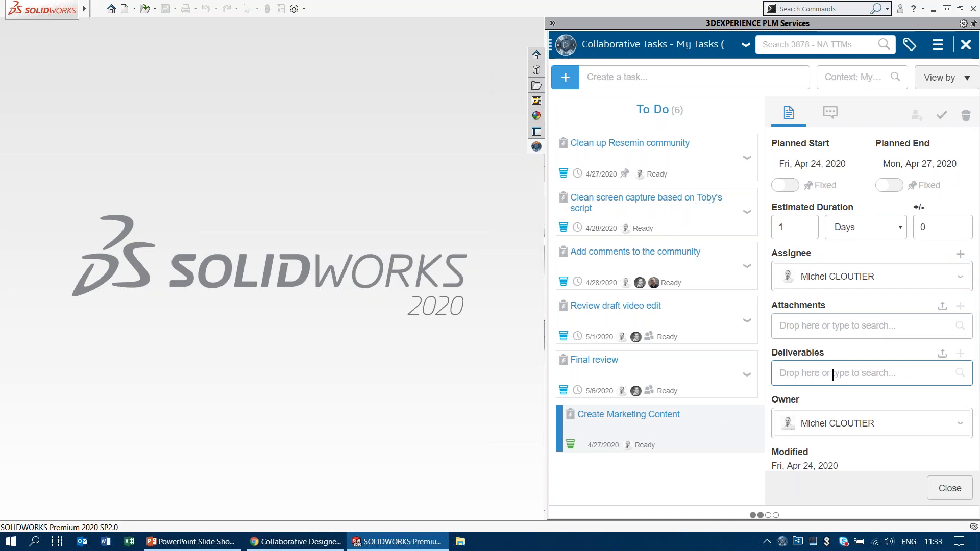
pyautogui.click(942, 354)
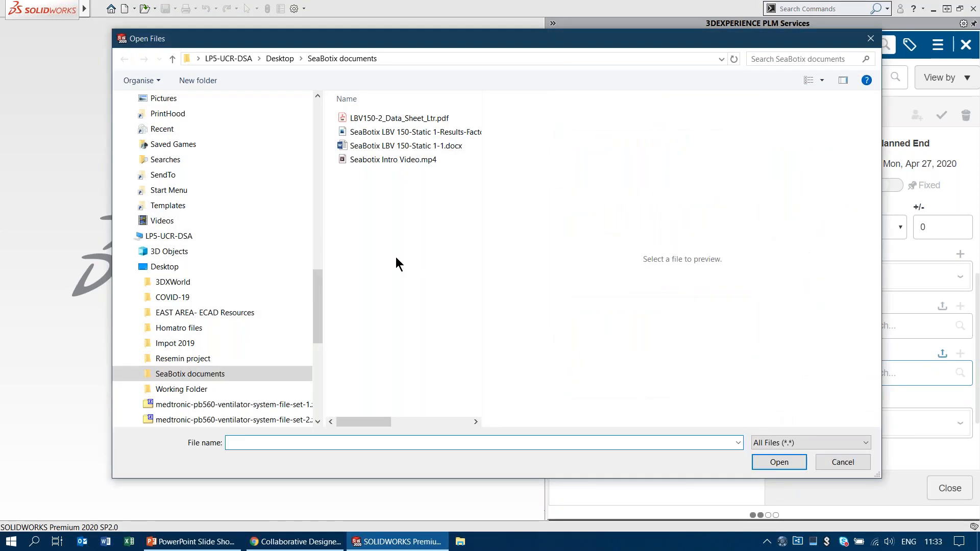
pyautogui.click(390, 118)
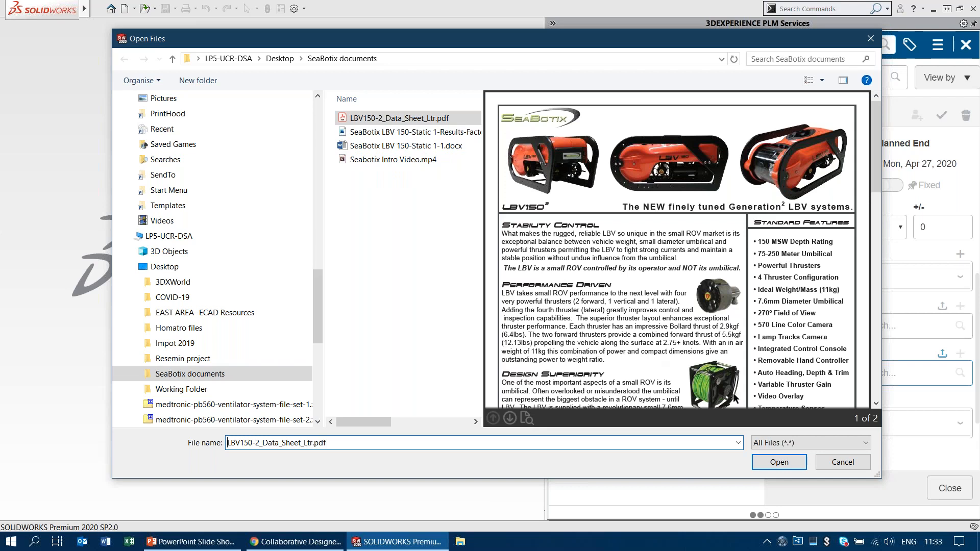
pyautogui.click(783, 463)
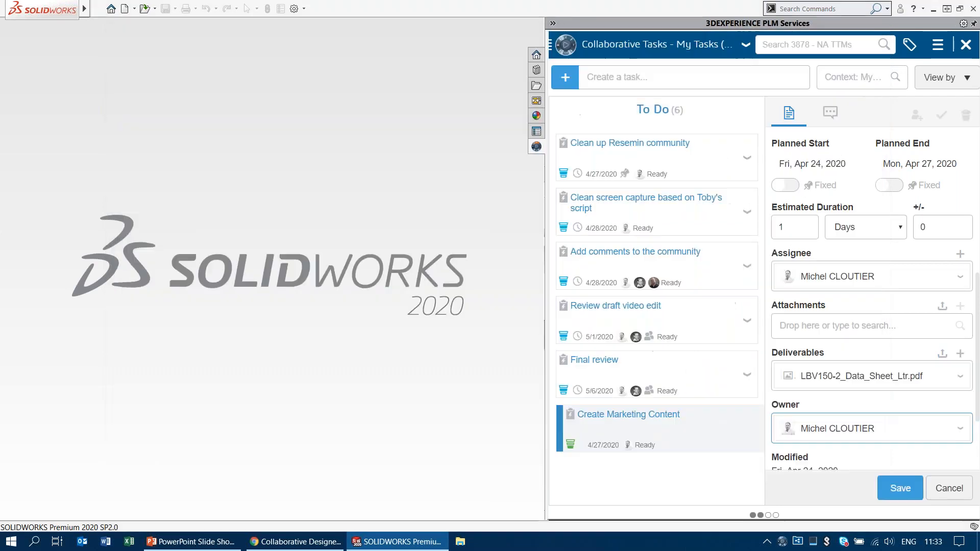
pyautogui.click(942, 353)
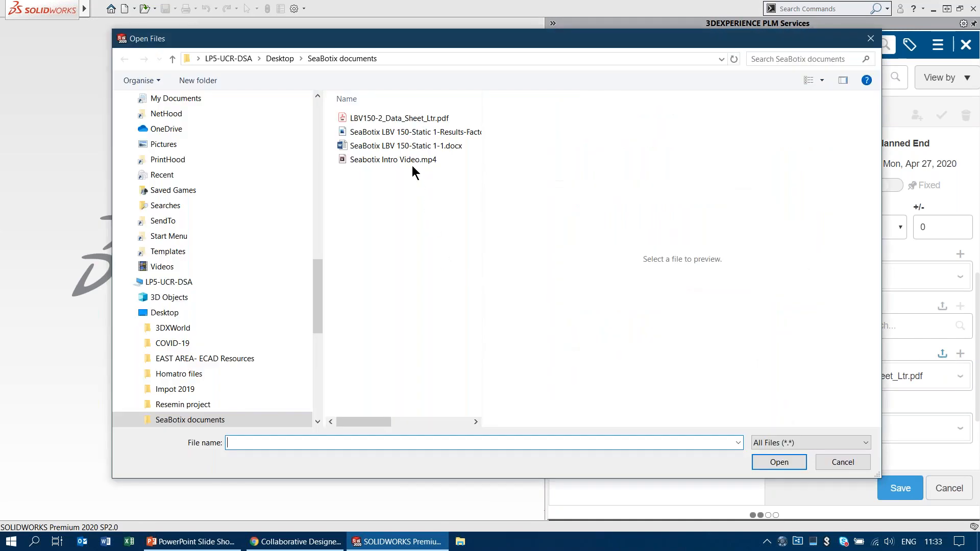
pyautogui.click(407, 158)
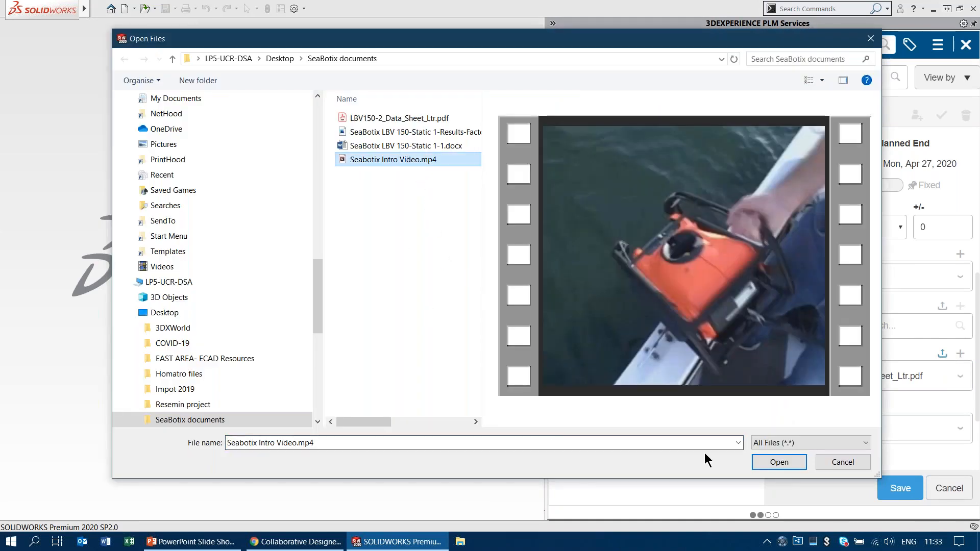
pyautogui.click(778, 462)
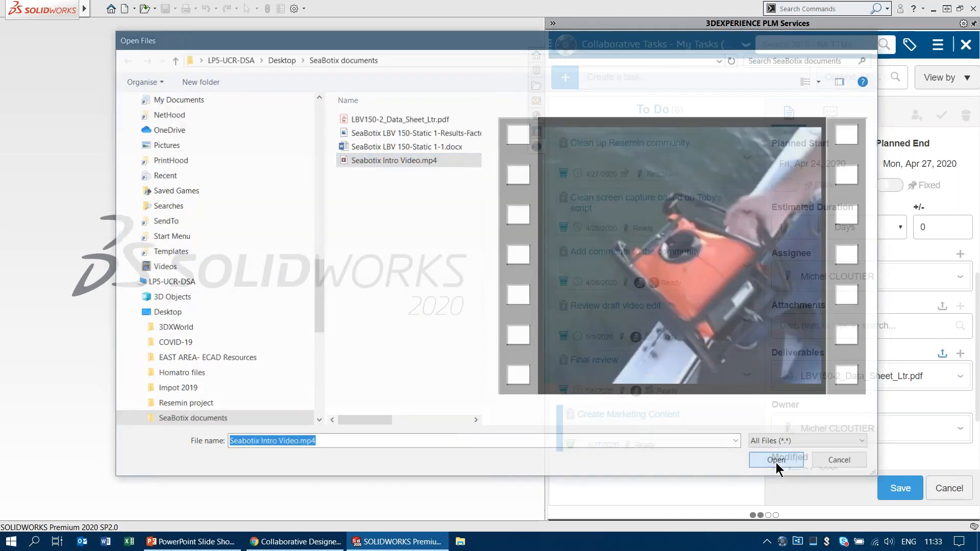
pyautogui.click(899, 489)
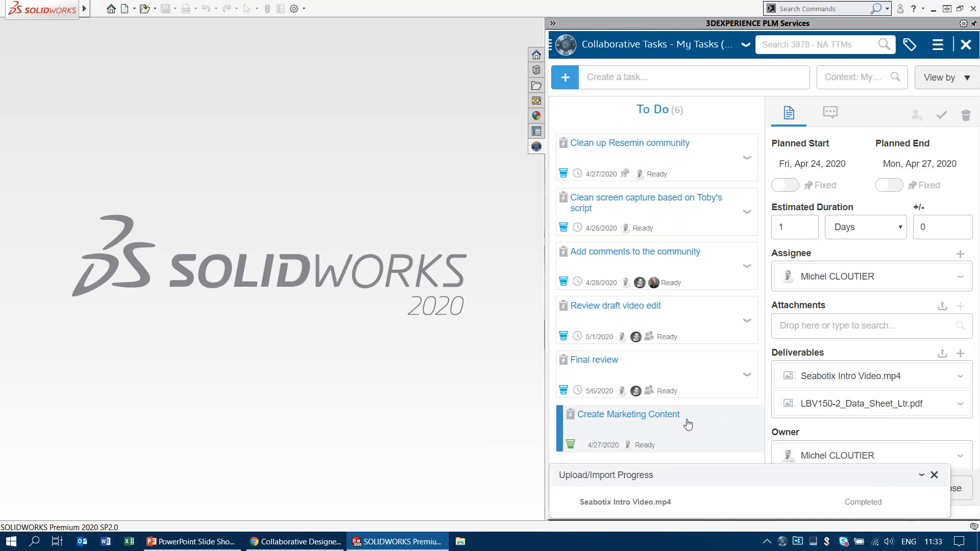
# - Mark the Create Marketing Content task as complete and bring the Done list into view
pyautogui.click(941, 118)
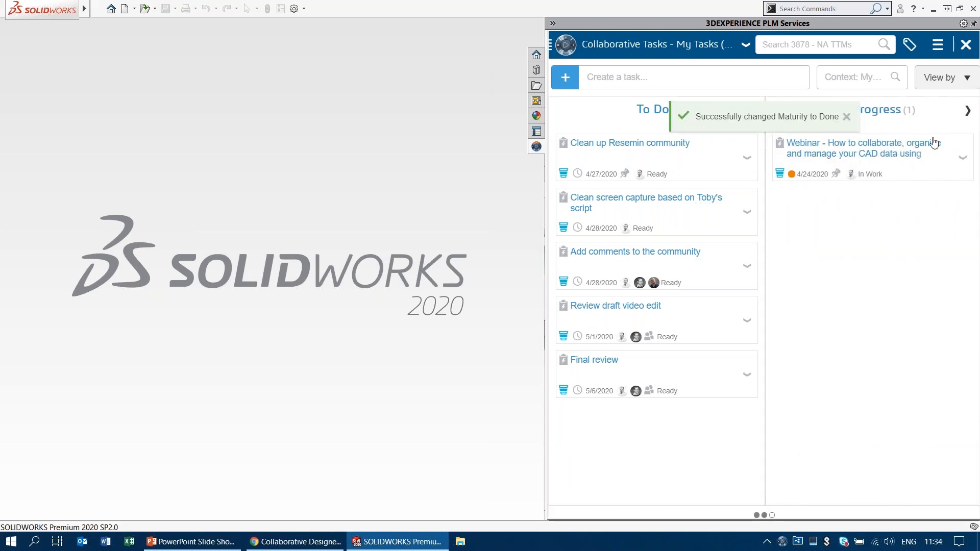
pyautogui.click(968, 110)
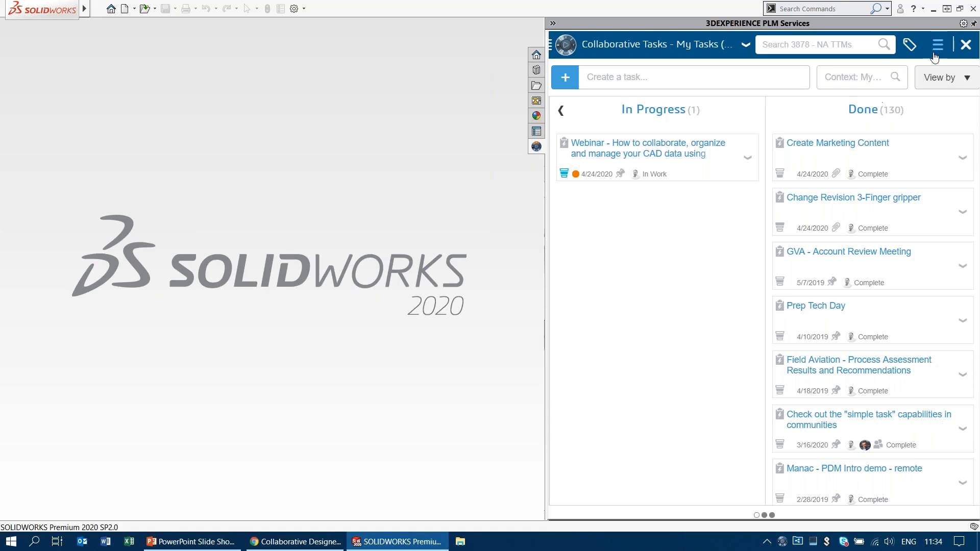
# - Close Collaborative Tasks and switch to the PowerPoint slide show
pyautogui.click(966, 44)
pyautogui.click(190, 541)
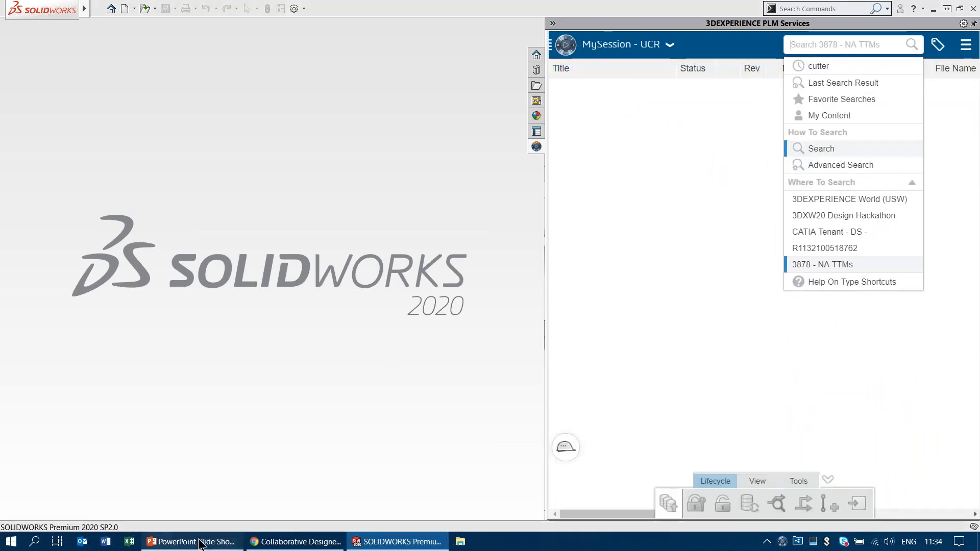
# - Switch to the browser's Project Planner, refresh the SeaBotix Gripper Project schedule and unpin the final shipping milestone
pyautogui.click(295, 542)
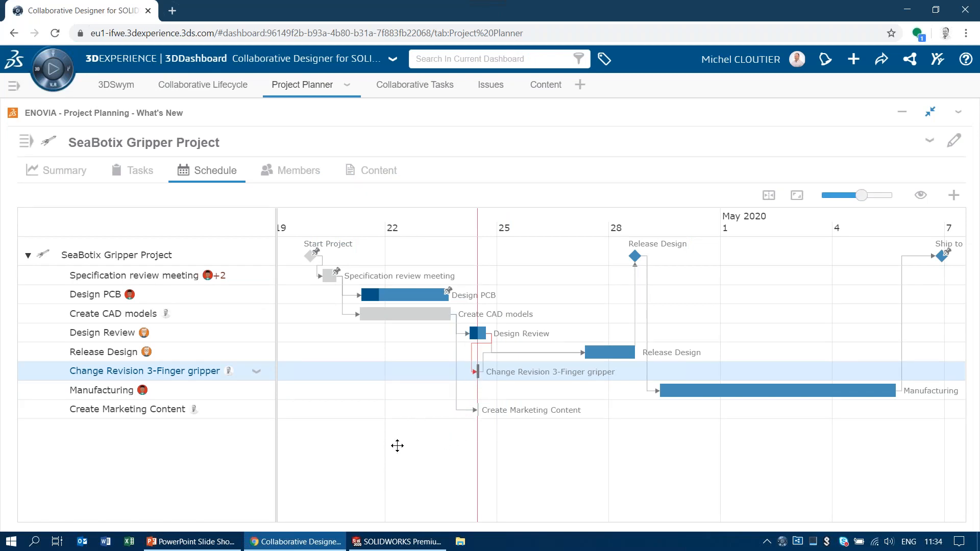
pyautogui.press('F5')
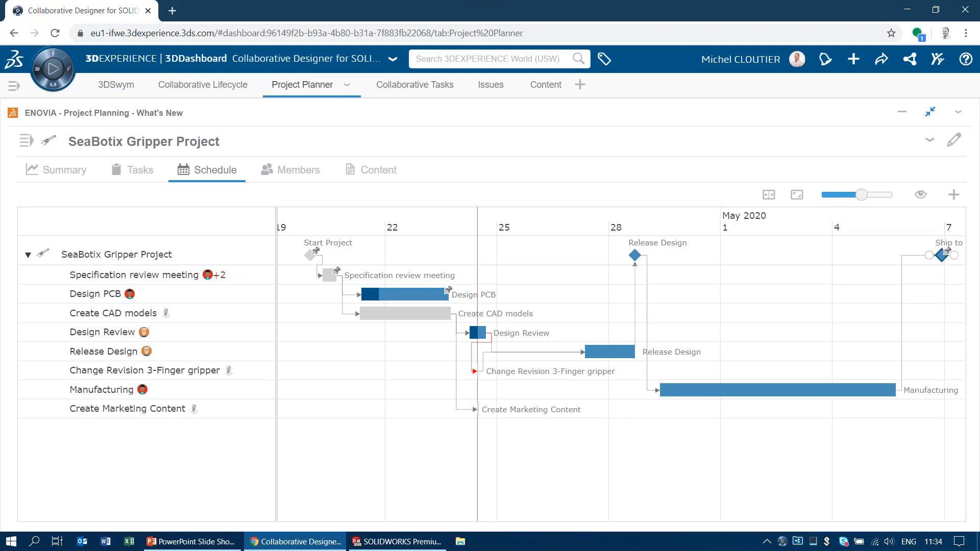
pyautogui.rightClick(941, 259)
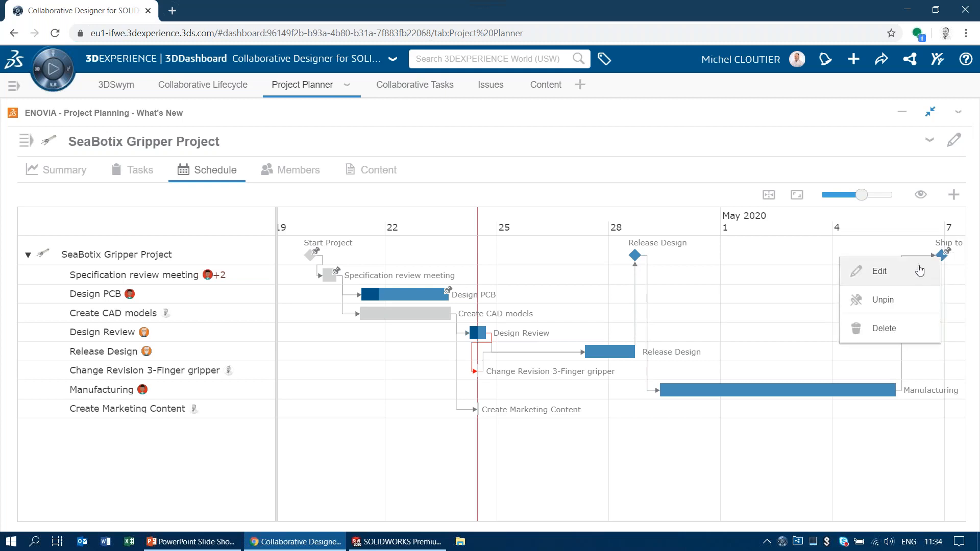
pyautogui.click(902, 444)
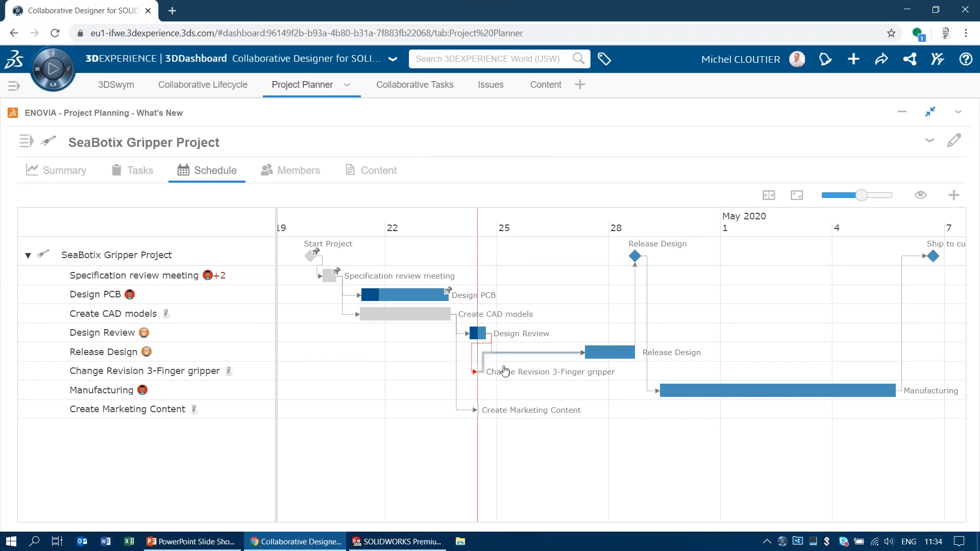
# - Examine the schedule links around Design Review, Change Revision 3-Finger gripper and Release Design
pyautogui.scroll(2, 481, 386)
pyautogui.moveTo(403, 428); pyautogui.dragTo(528, 396)
pyautogui.scroll(4, 484, 371)
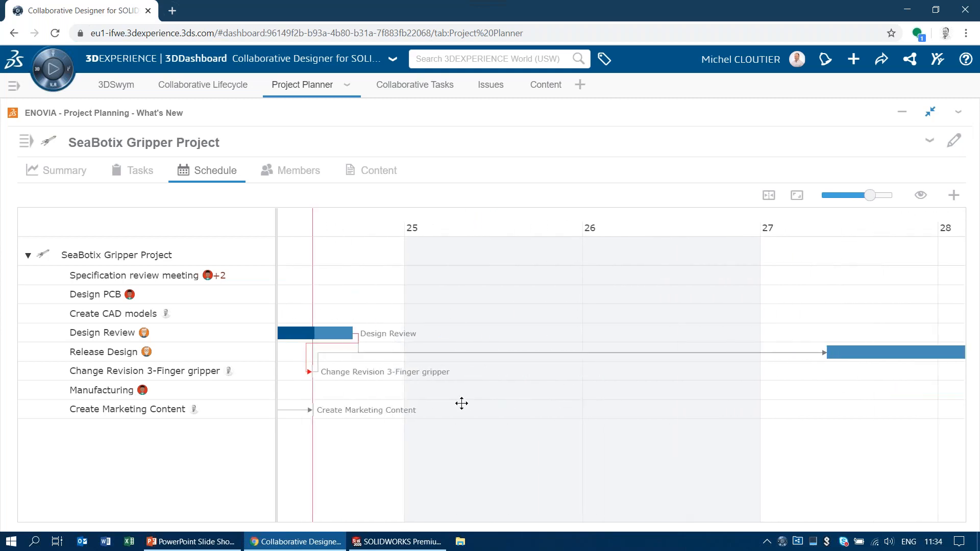
pyautogui.moveTo(461, 403); pyautogui.dragTo(676, 393)
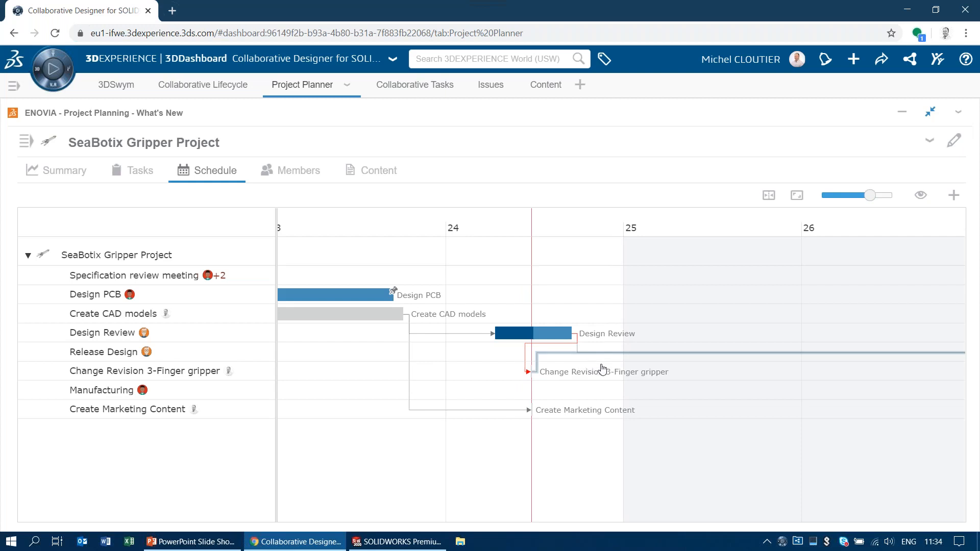
pyautogui.moveTo(679, 380); pyautogui.dragTo(476, 387)
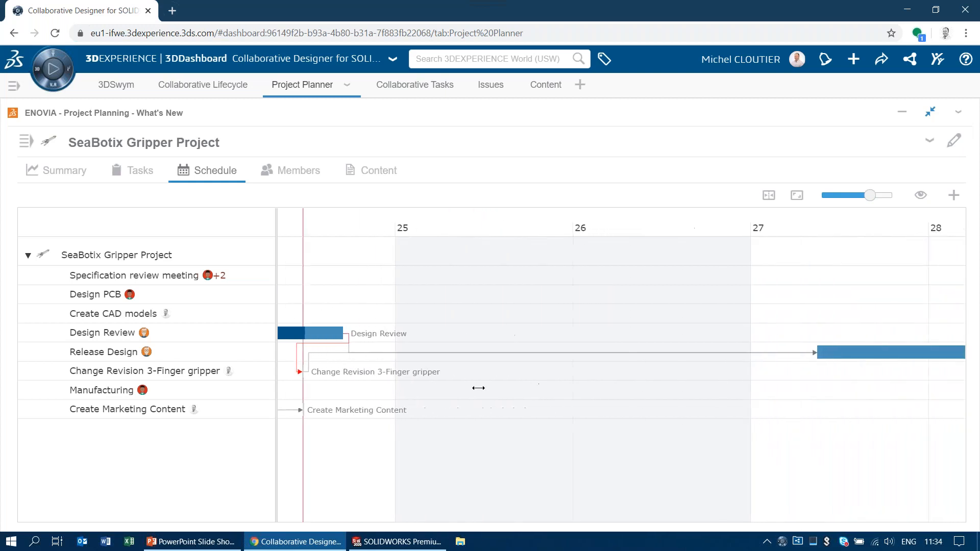
pyautogui.scroll(-2, 626, 377)
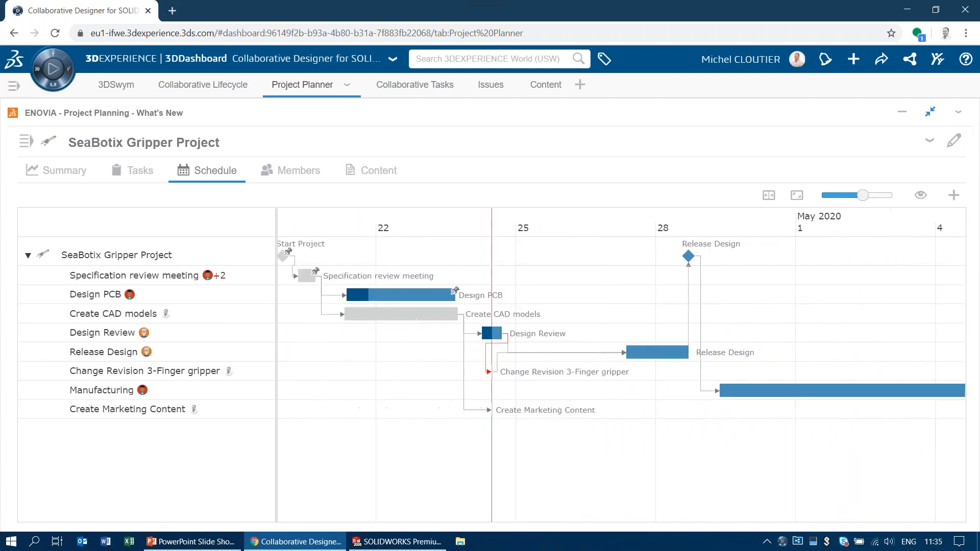
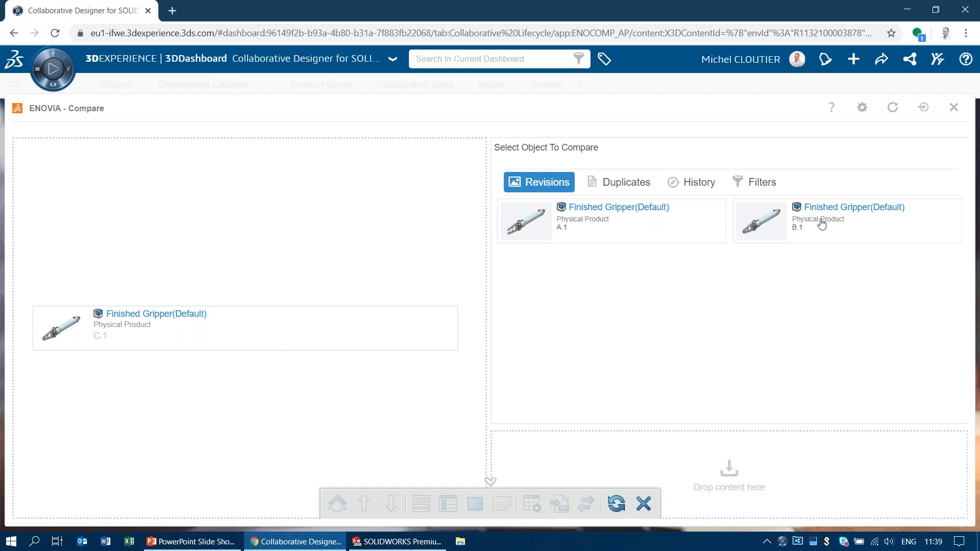
# - Compare Finished Gripper(Default) revision C.1 with revision B.1, examine the differences in 3D, and close the comparison
pyautogui.moveTo(829, 217); pyautogui.dragTo(309, 235)
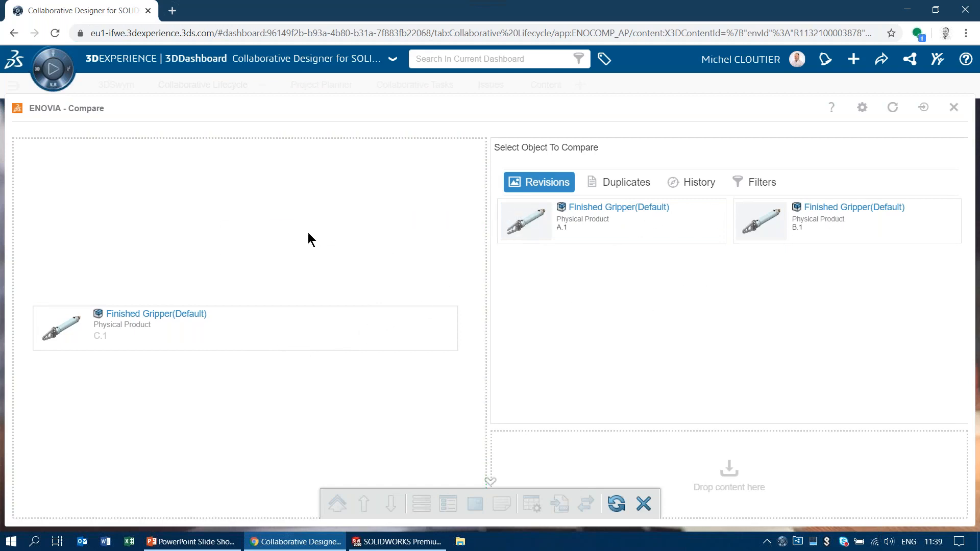
pyautogui.click(840, 224)
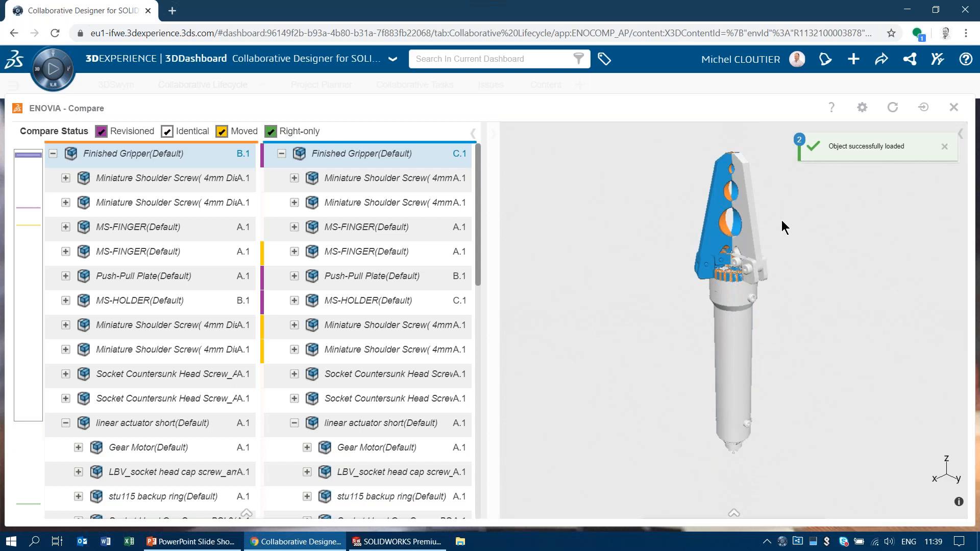
pyautogui.moveTo(776, 220); pyautogui.dragTo(794, 272, button='middle')
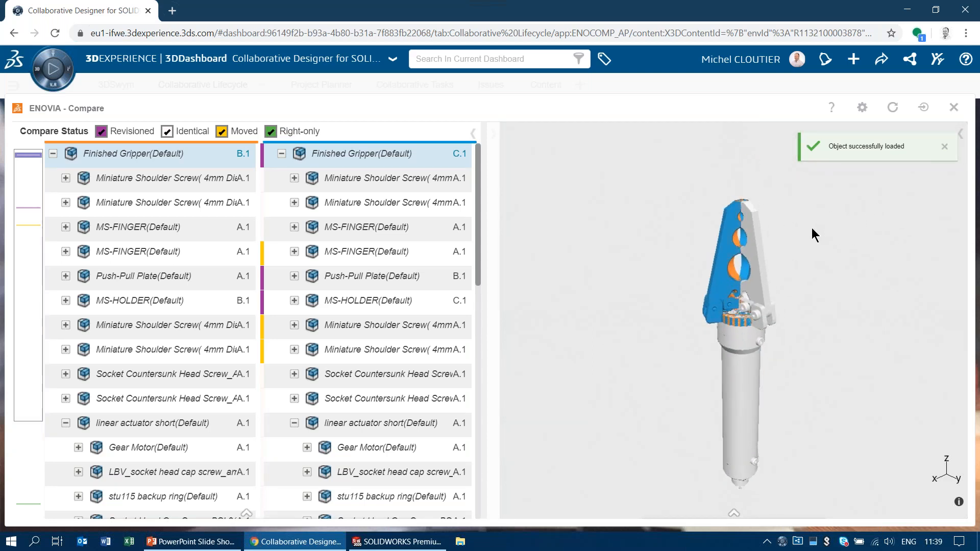
pyautogui.click(732, 514)
pyautogui.click(747, 505)
pyautogui.moveTo(675, 313); pyautogui.dragTo(560, 232)
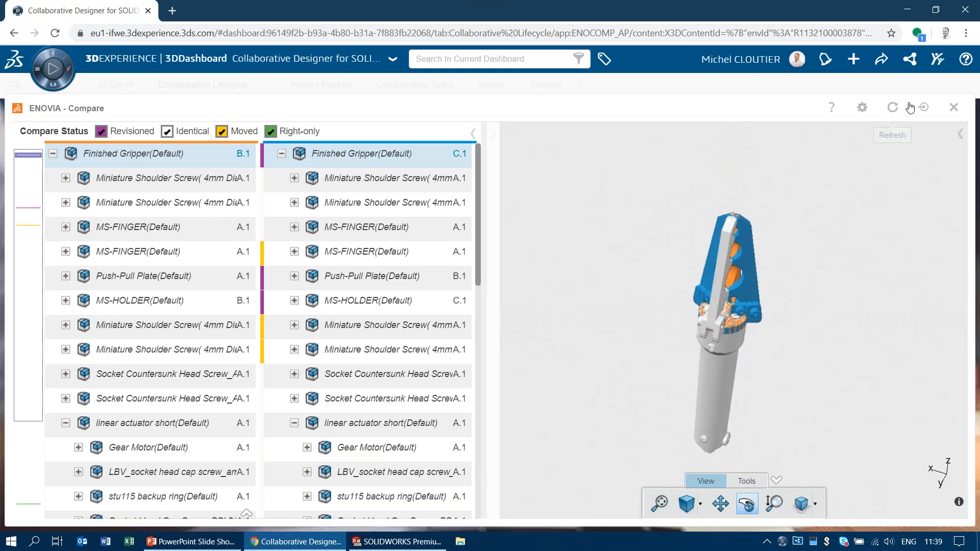
pyautogui.click(955, 107)
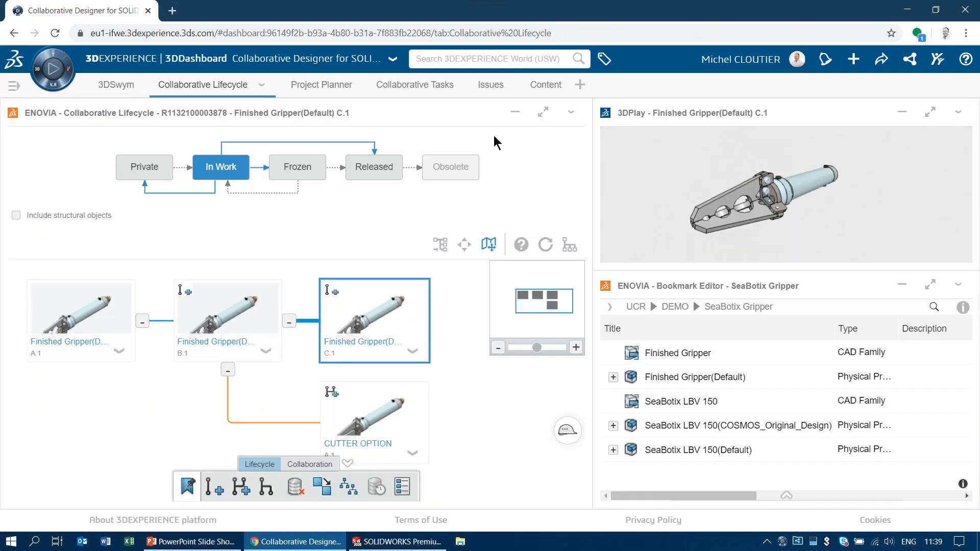
# - Open the Issues dashboard page, maximize Issue 3D Review and orient the vehicle model to show its cylindrical housing
pyautogui.click(491, 86)
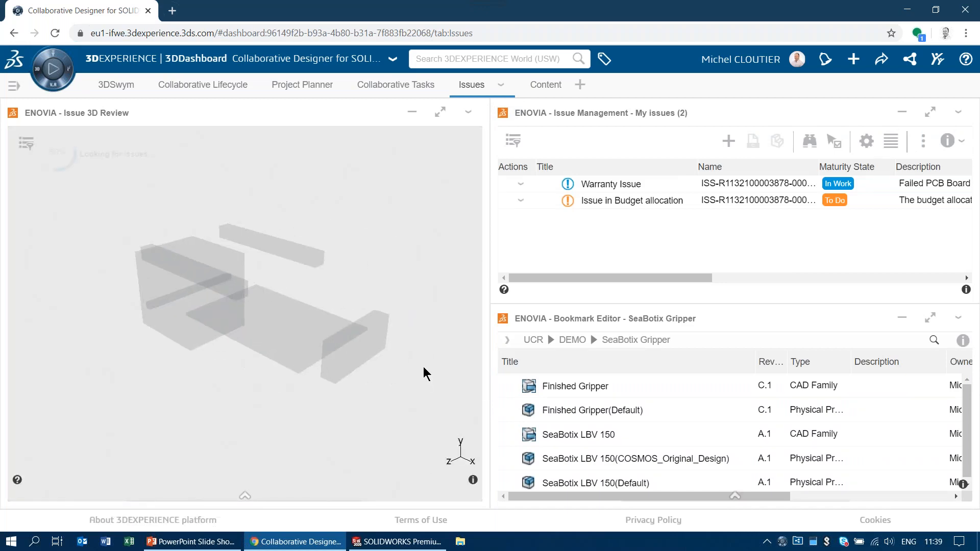
pyautogui.click(442, 115)
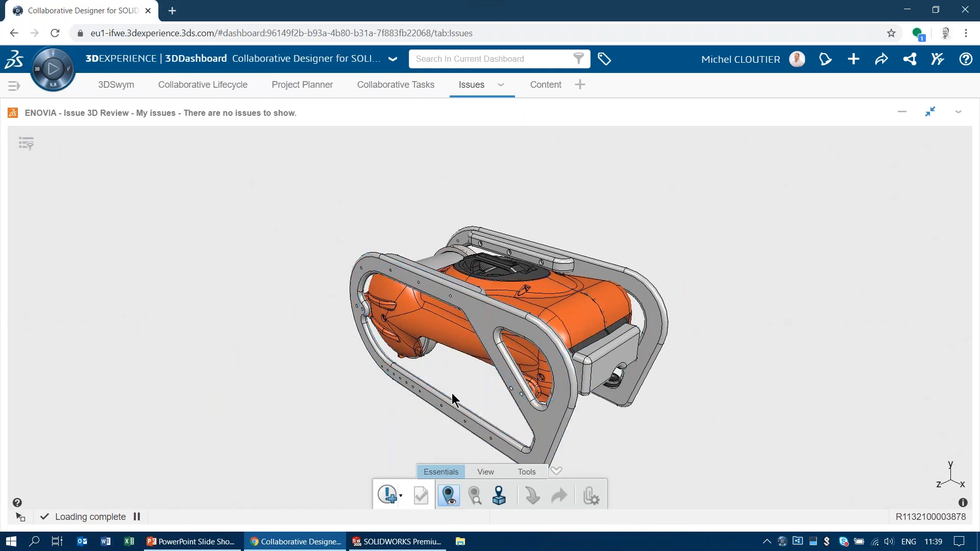
pyautogui.click(493, 474)
pyautogui.click(482, 495)
pyautogui.moveTo(440, 373); pyautogui.dragTo(499, 377)
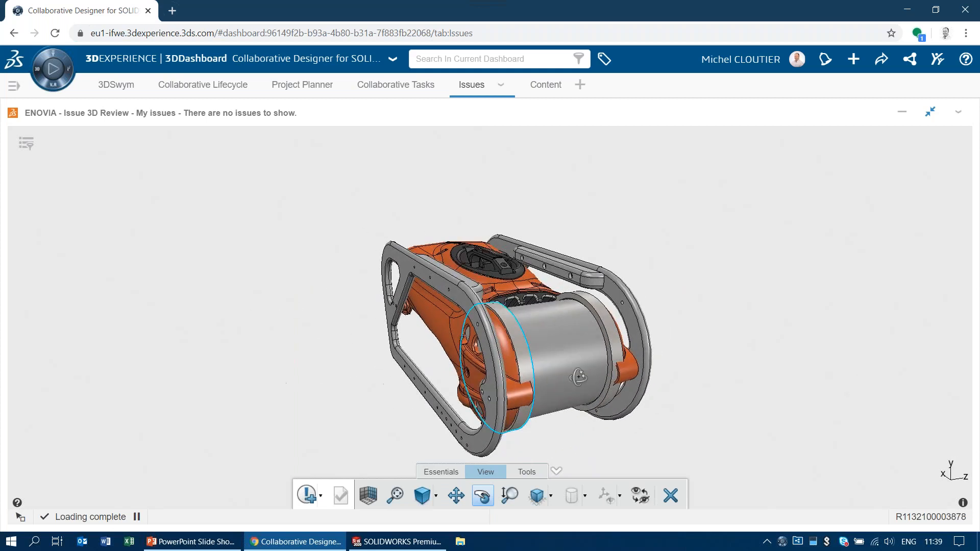
pyautogui.click(456, 495)
pyautogui.moveTo(587, 371); pyautogui.dragTo(520, 302)
pyautogui.click(509, 495)
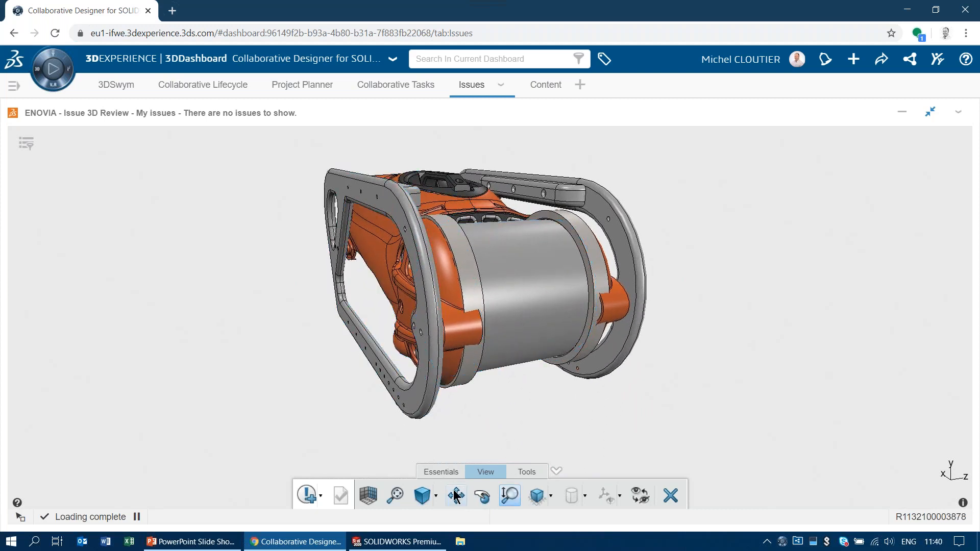
pyautogui.click(484, 497)
pyautogui.moveTo(322, 227); pyautogui.dragTo(351, 305)
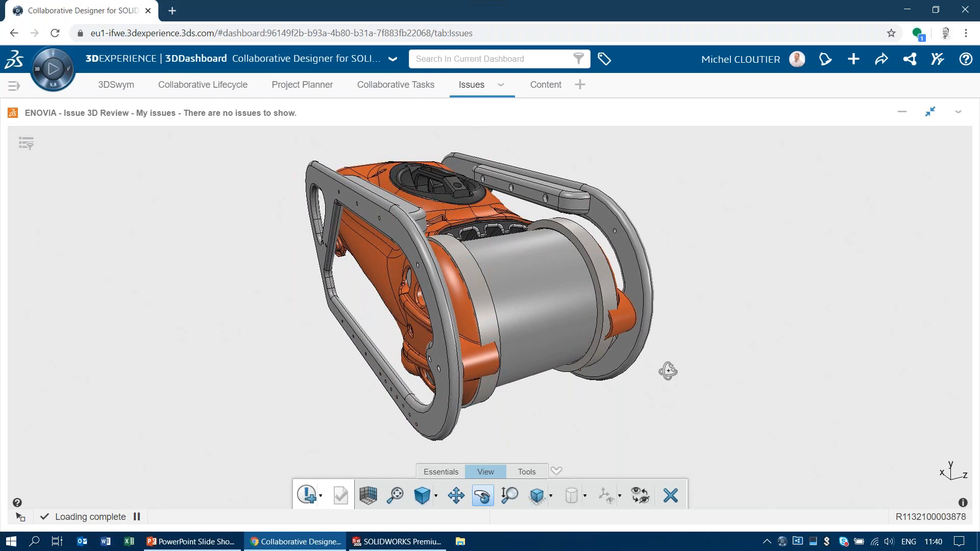
# - Start a new issue titled "High deformation of End Caps"
pyautogui.click(440, 471)
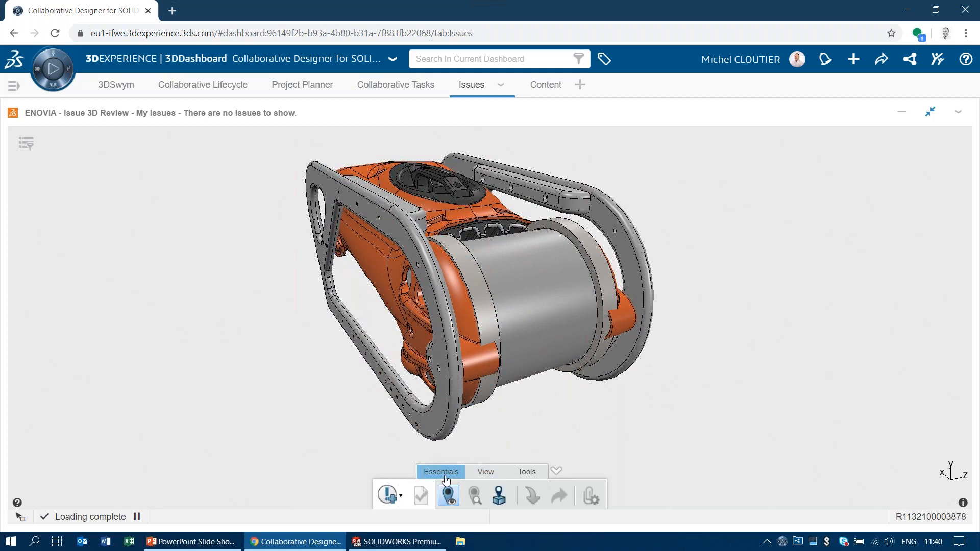
pyautogui.click(386, 494)
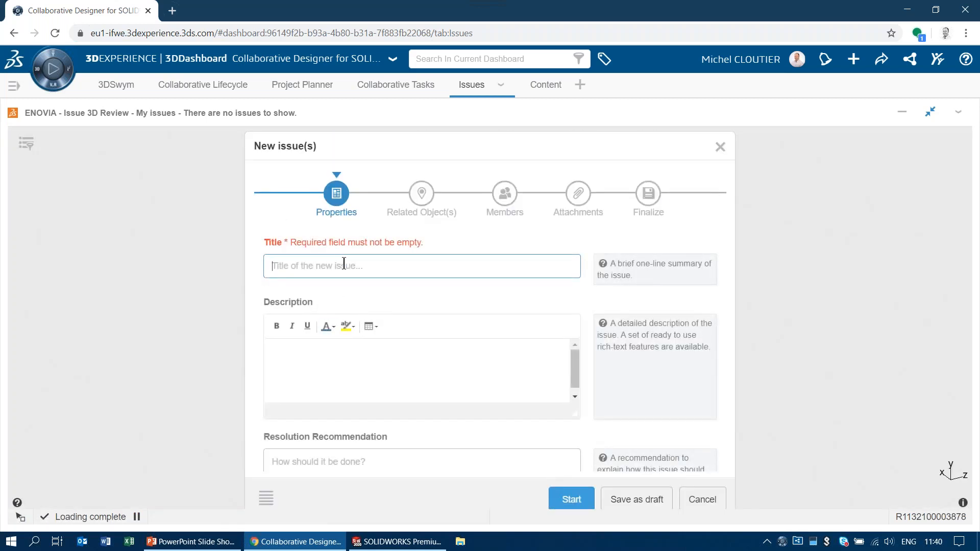
pyautogui.write('H')
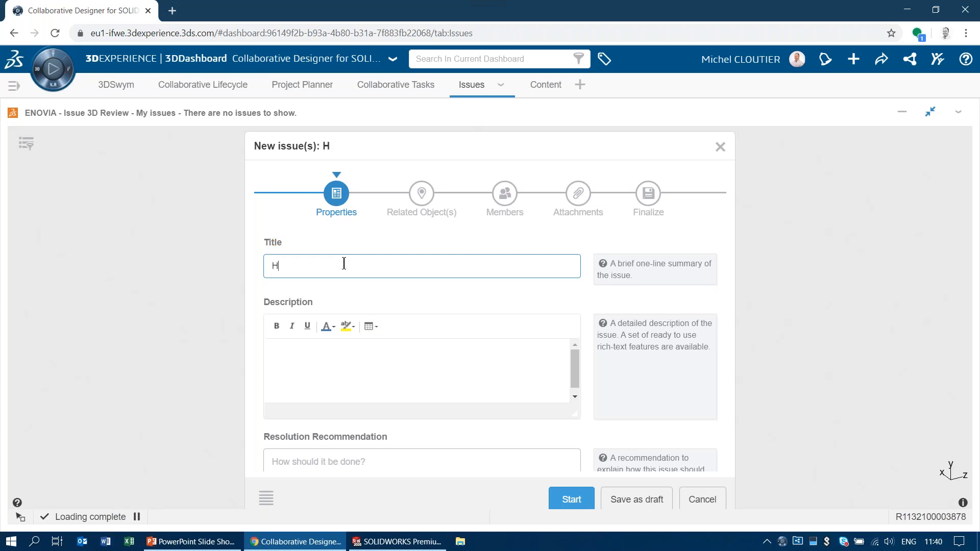
pyautogui.write('igh deform')
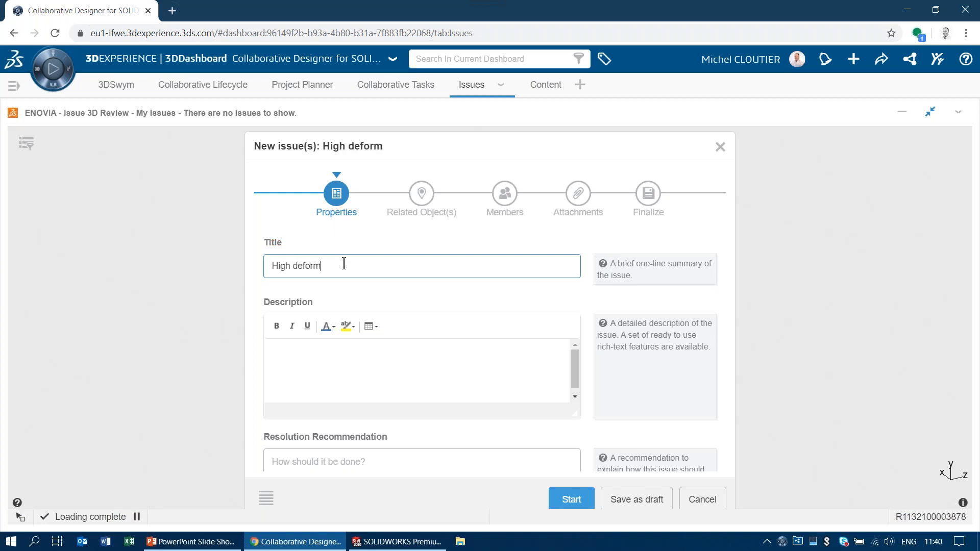
pyautogui.write('ation of End Caps')
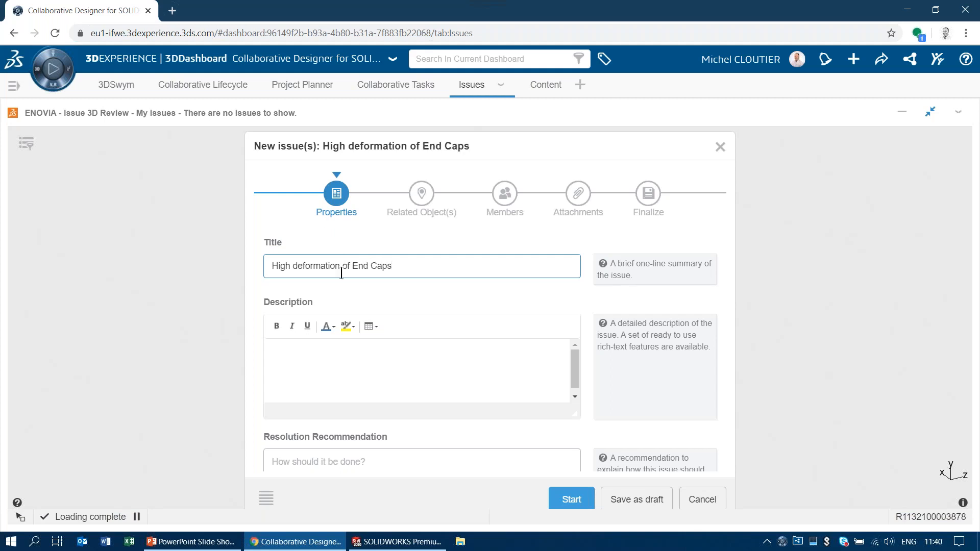
# - Enter the issue description "Due to pressure, End Caps deform and could cause water problems"
pyautogui.click(340, 353)
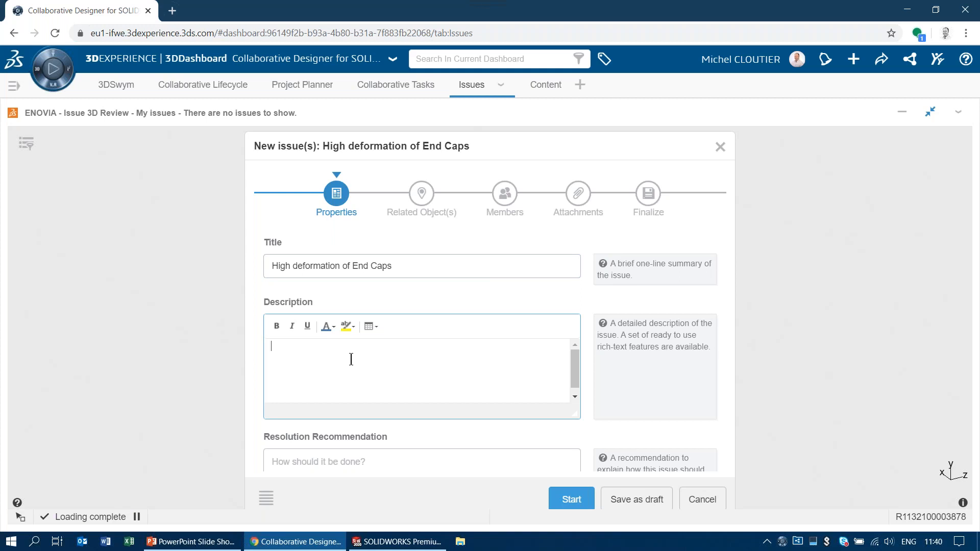
pyautogui.write('Due to pressure, End Caps deform and ould')
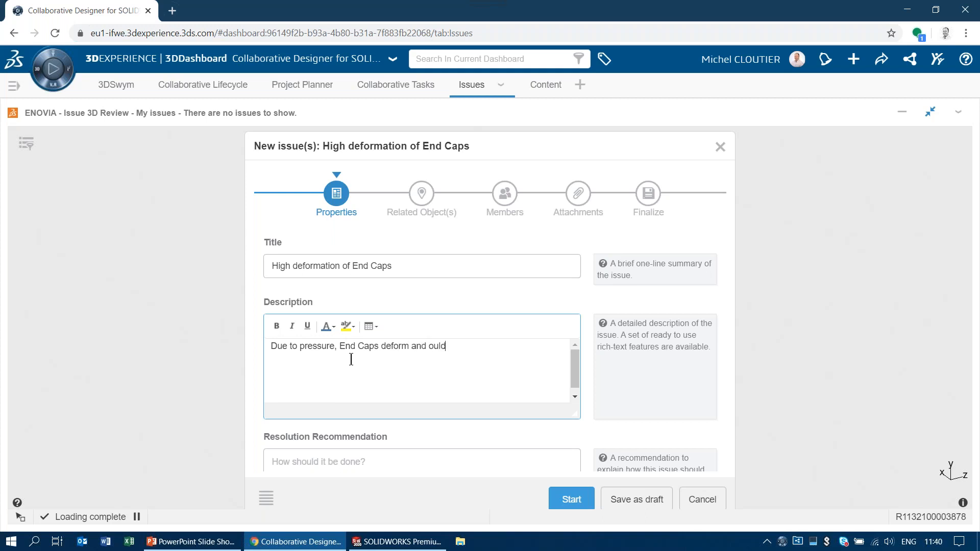
pyautogui.press('BackSpace')
pyautogui.press('BackSpace')
pyautogui.press('BackSpace')
pyautogui.press('BackSpace')
pyautogui.write('could cause water problems')
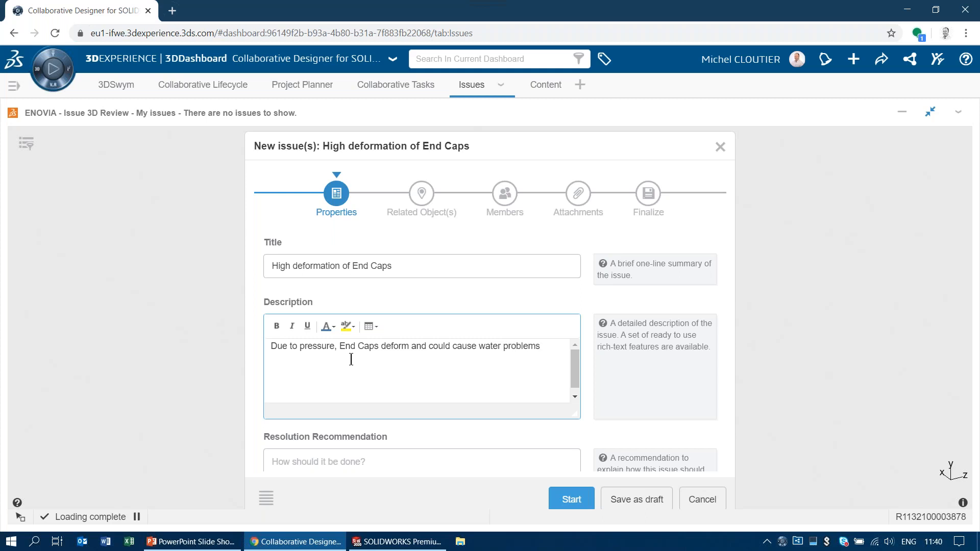
# - Enter the resolution recommendation "Further Simulation and testing. Revise End Caps to make them stiffer"
pyautogui.scroll(-1, 591, 341)
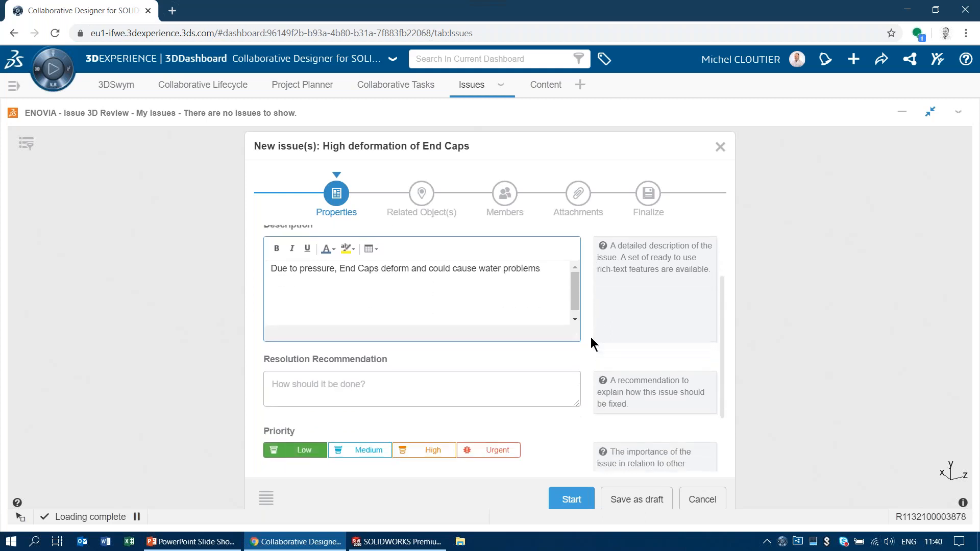
pyautogui.scroll(-1, 591, 340)
pyautogui.click(299, 336)
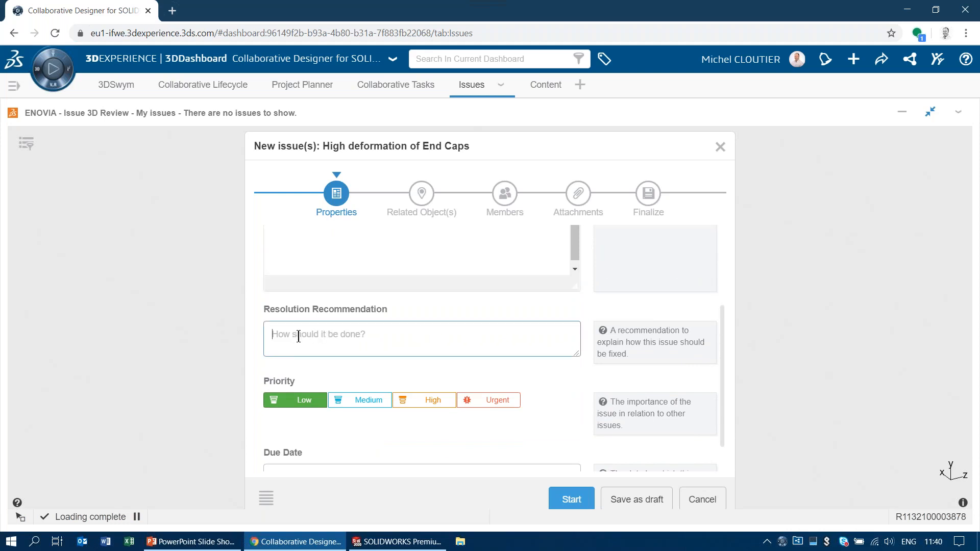
pyautogui.write('F')
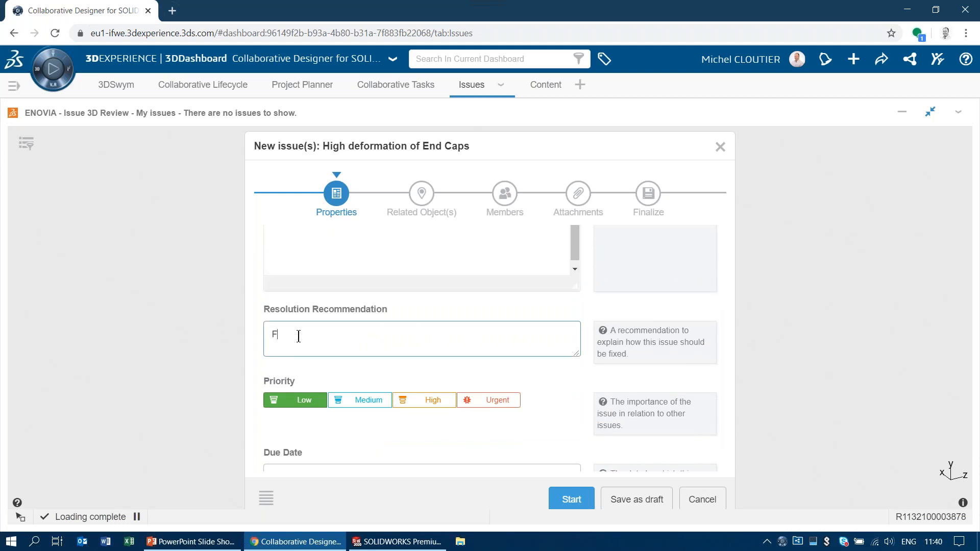
pyautogui.write('urthe Simulation and testing')
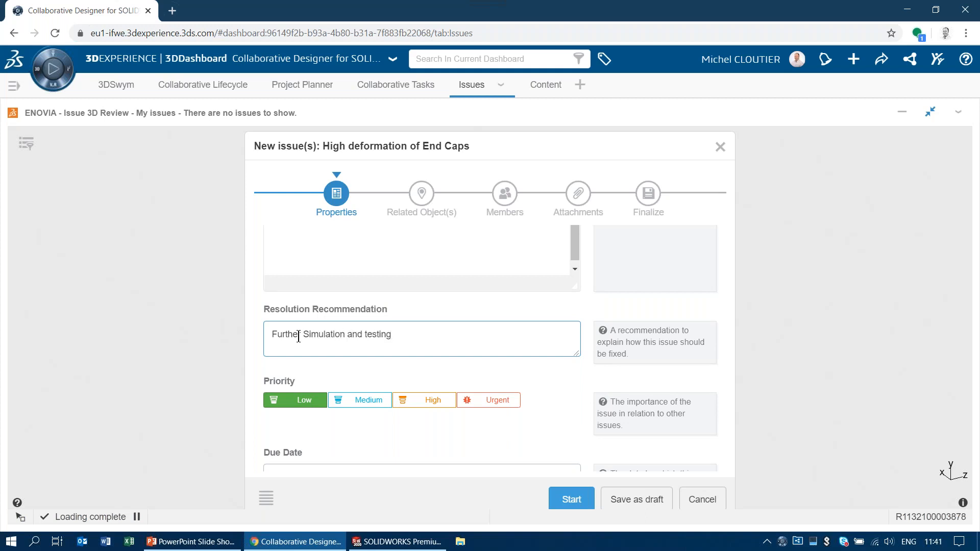
pyautogui.write('. Revise End Caps to make them mo')
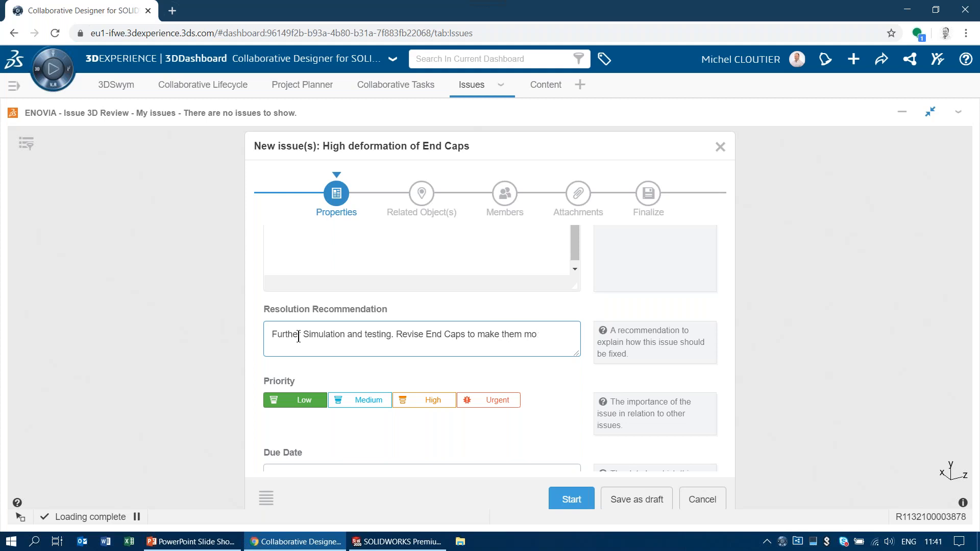
pyautogui.write('re stiffer')
# - Set the new issue's priority to High and its due date to April 29, 2020
pyautogui.click(430, 401)
pyautogui.scroll(-1, 557, 391)
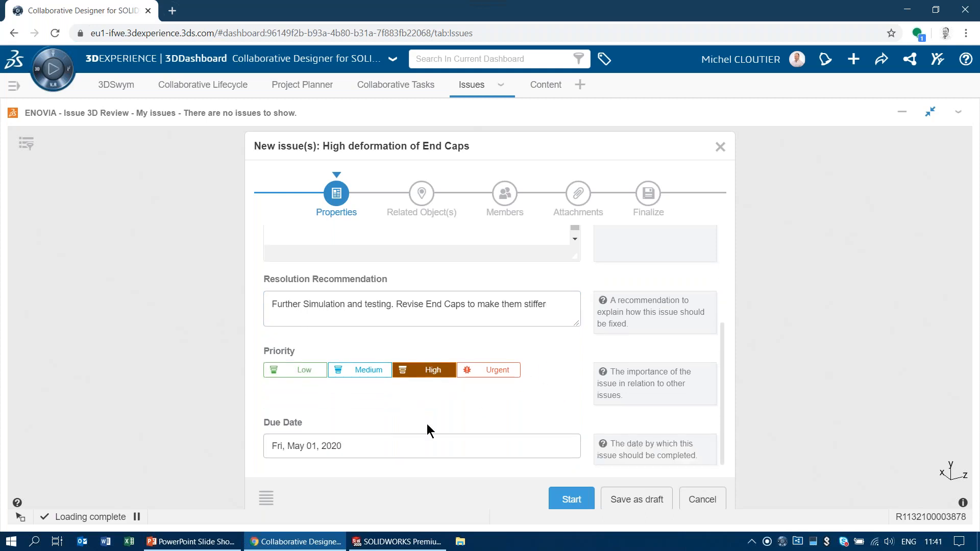
pyautogui.click(305, 446)
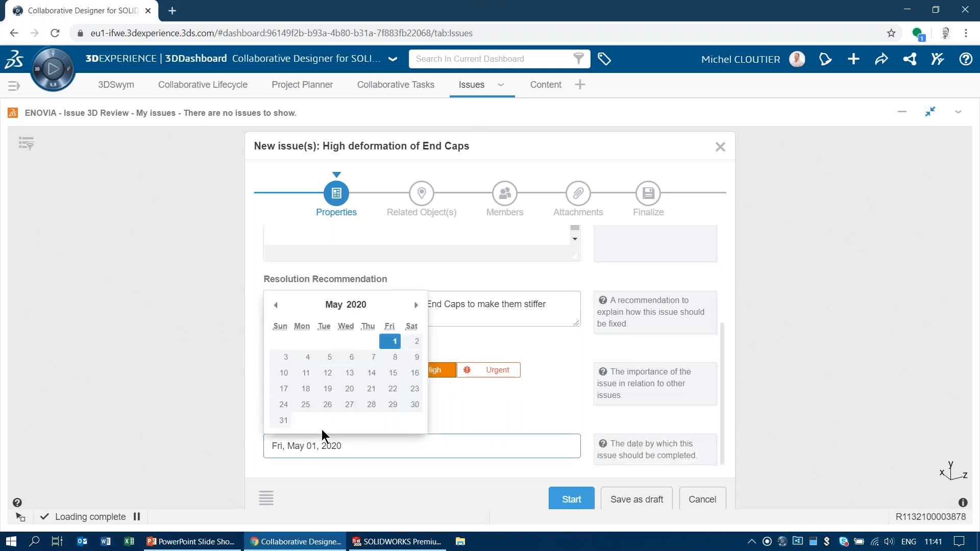
pyautogui.click(278, 307)
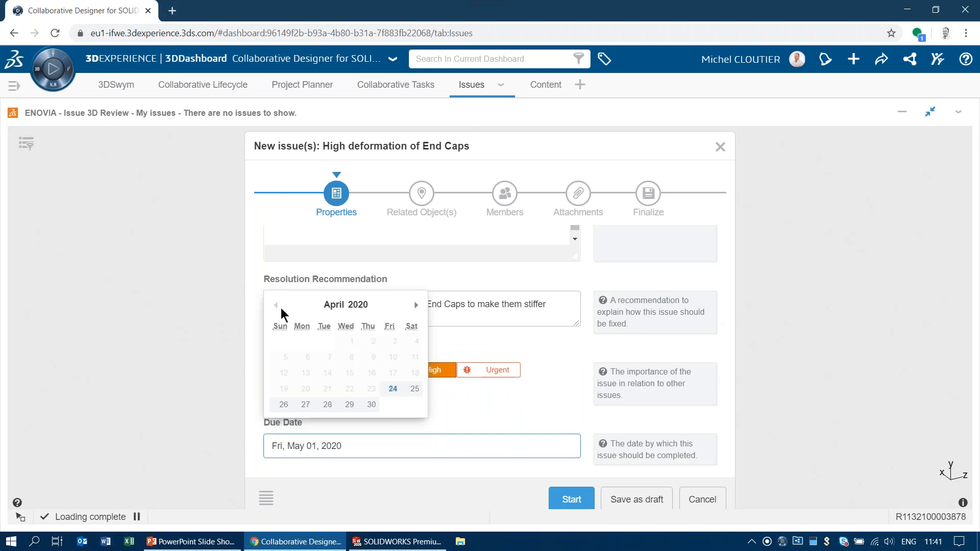
pyautogui.click(346, 405)
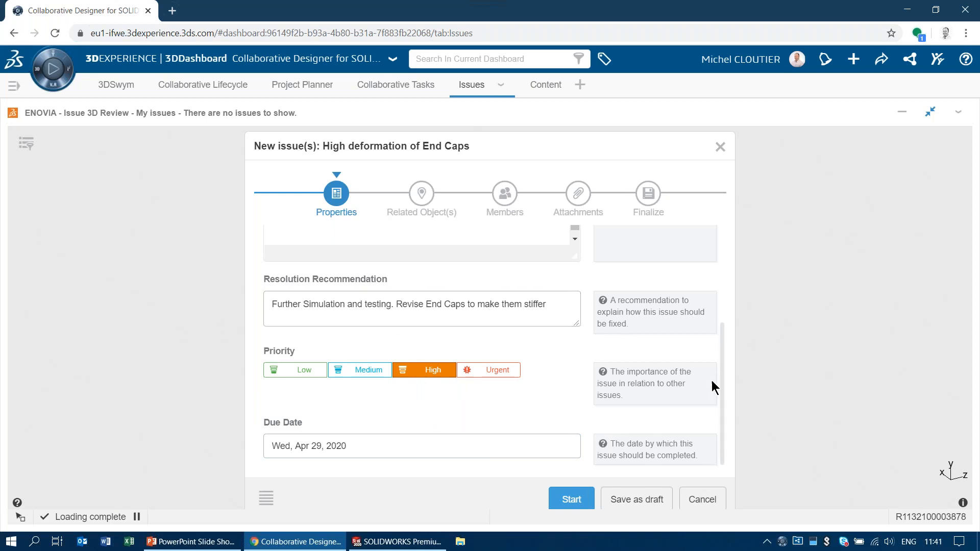
pyautogui.moveTo(722, 407); pyautogui.dragTo(718, 288)
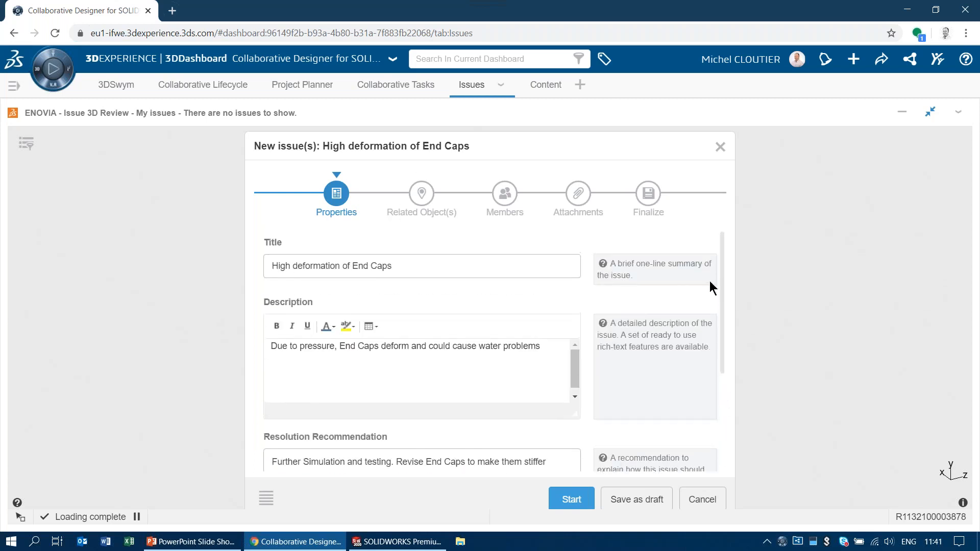
# - Set the EndCap(Default) part, picked on the 3D model, as the object the issue is reported against
pyautogui.click(421, 194)
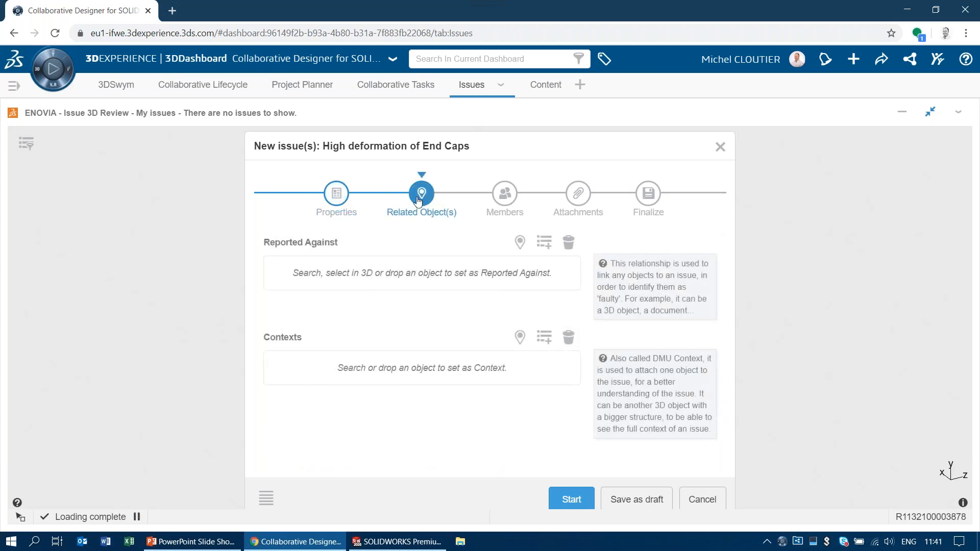
pyautogui.click(519, 242)
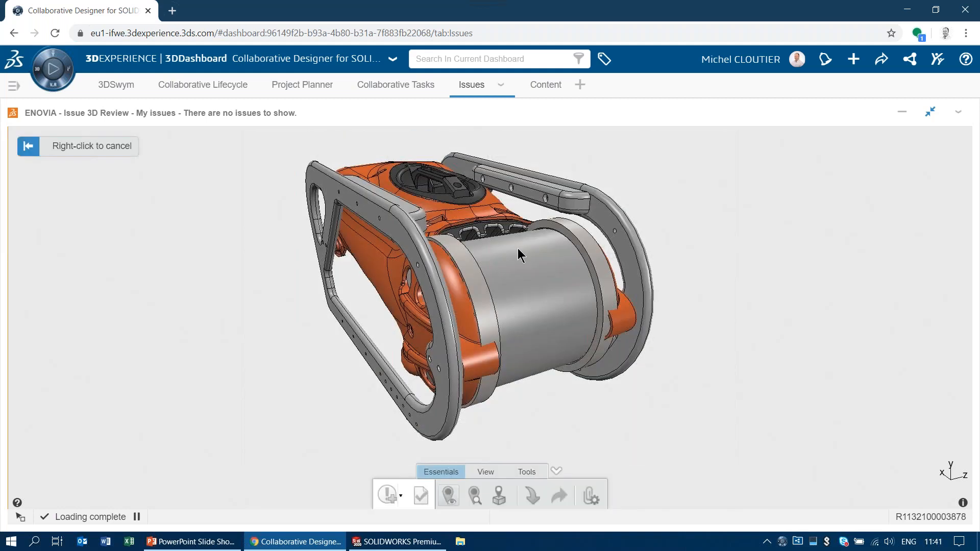
pyautogui.click(587, 242)
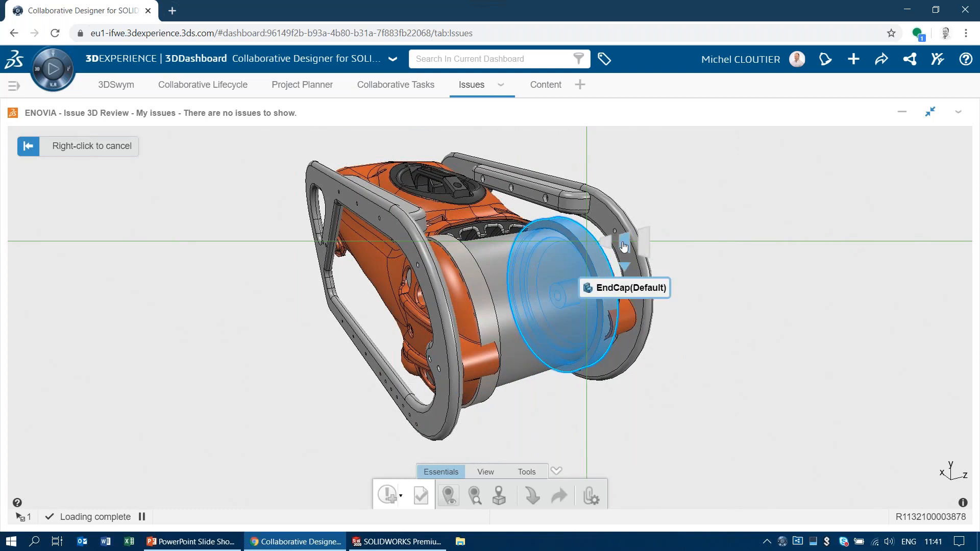
pyautogui.click(624, 247)
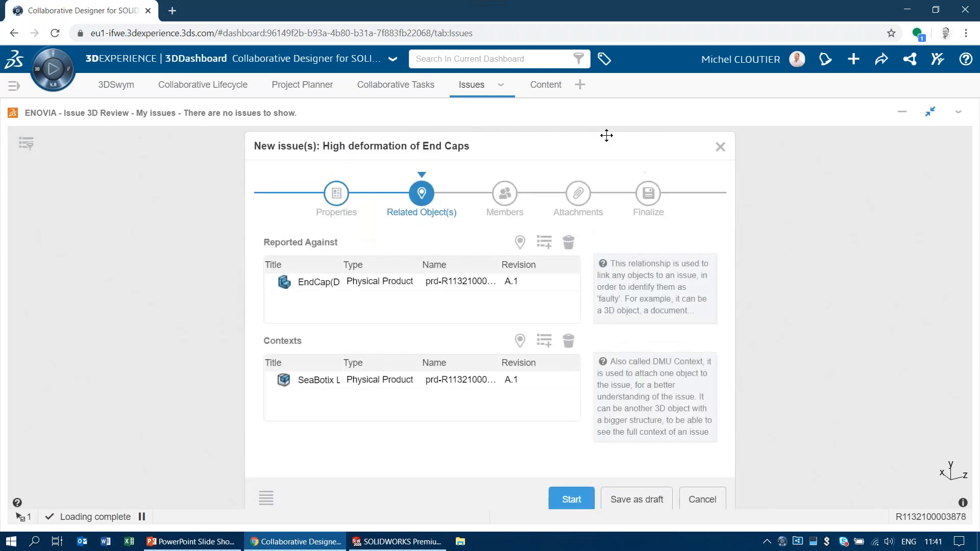
# - Check the issue pins on the model and widen the Title columns to read the Reported Against and Contexts objects
pyautogui.moveTo(497, 151); pyautogui.dragTo(564, 409)
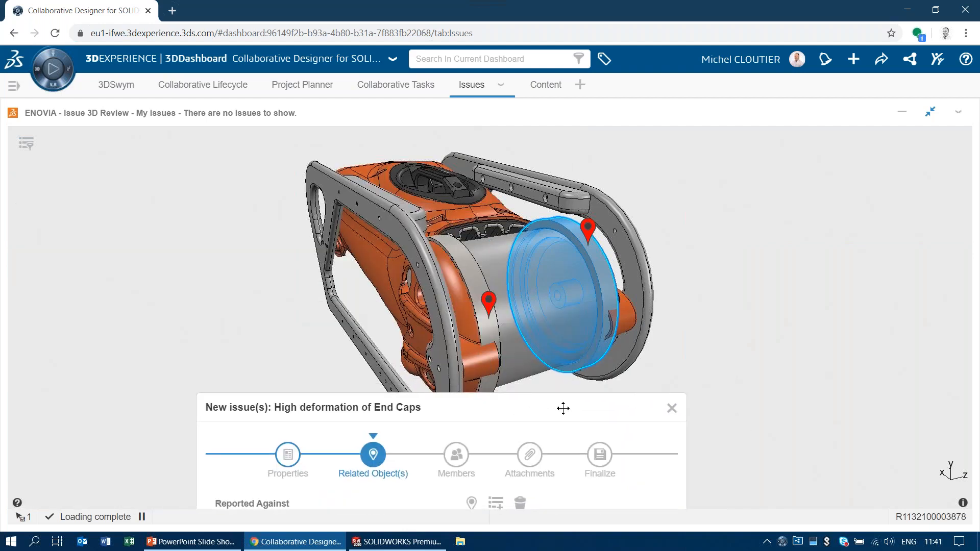
pyautogui.moveTo(563, 409); pyautogui.dragTo(613, 128)
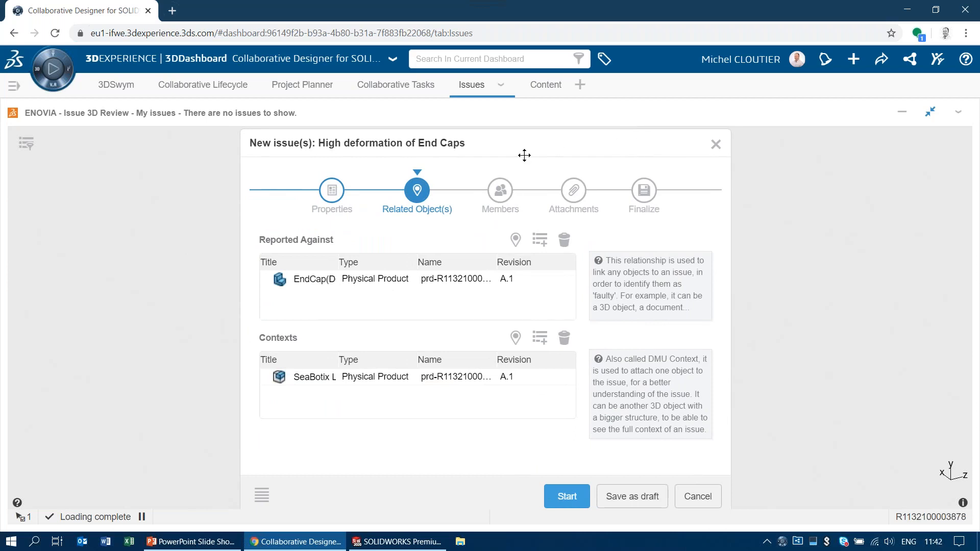
pyautogui.click(322, 279)
pyautogui.moveTo(338, 262); pyautogui.dragTo(381, 262)
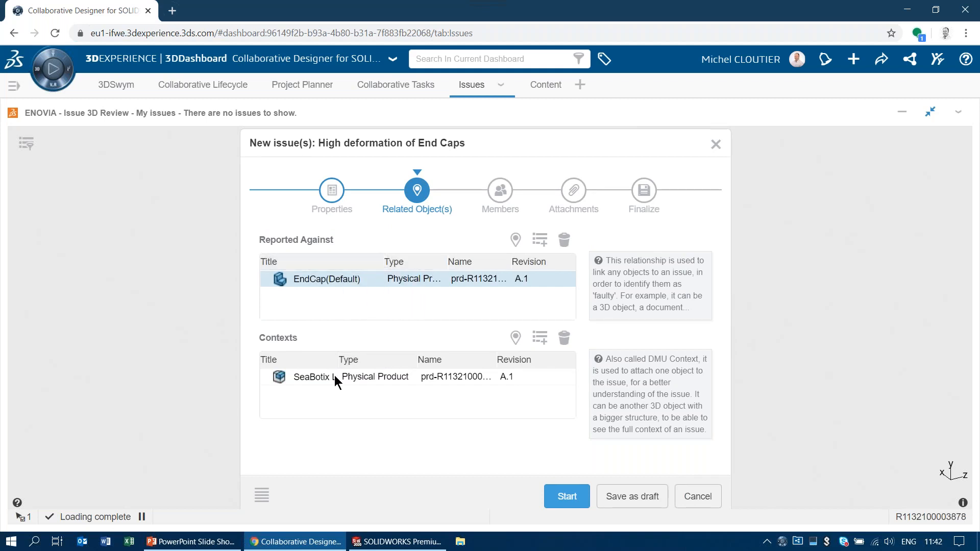
pyautogui.moveTo(338, 361); pyautogui.dragTo(431, 360)
pyautogui.click(372, 378)
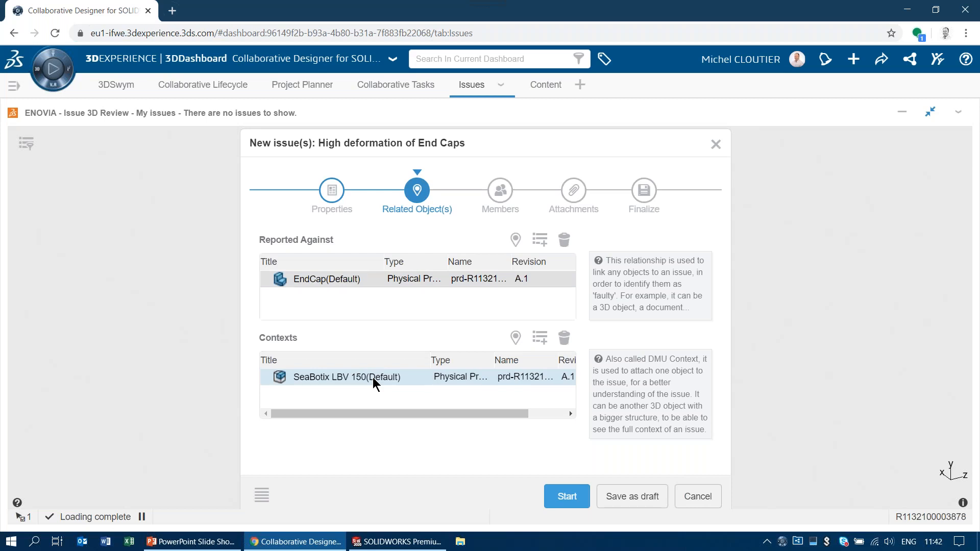
# - Review the issue's members and upload "SeaBotix LBV 150-Static 1-Results-Factor of Safety2.analysis.jpg" as an attachment
pyautogui.click(502, 193)
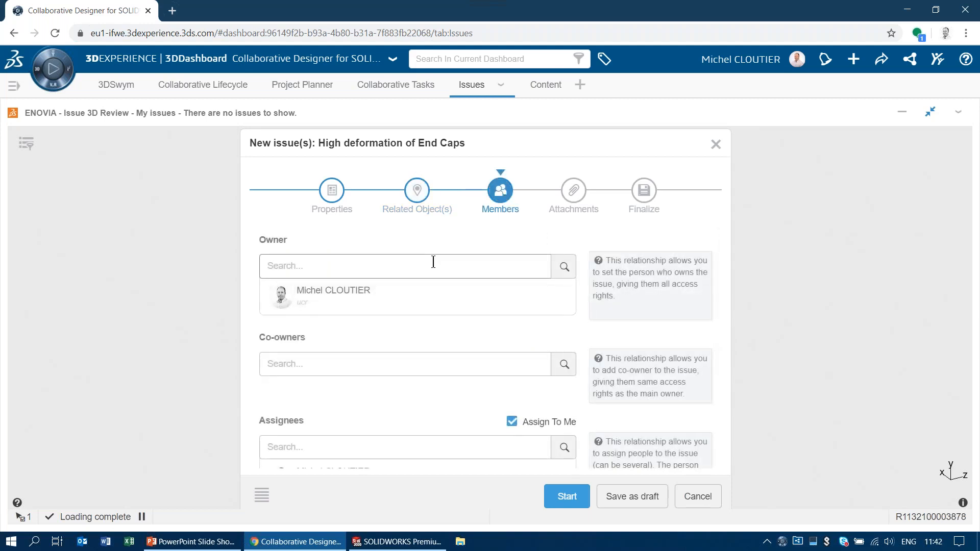
pyautogui.scroll(-3, 442, 337)
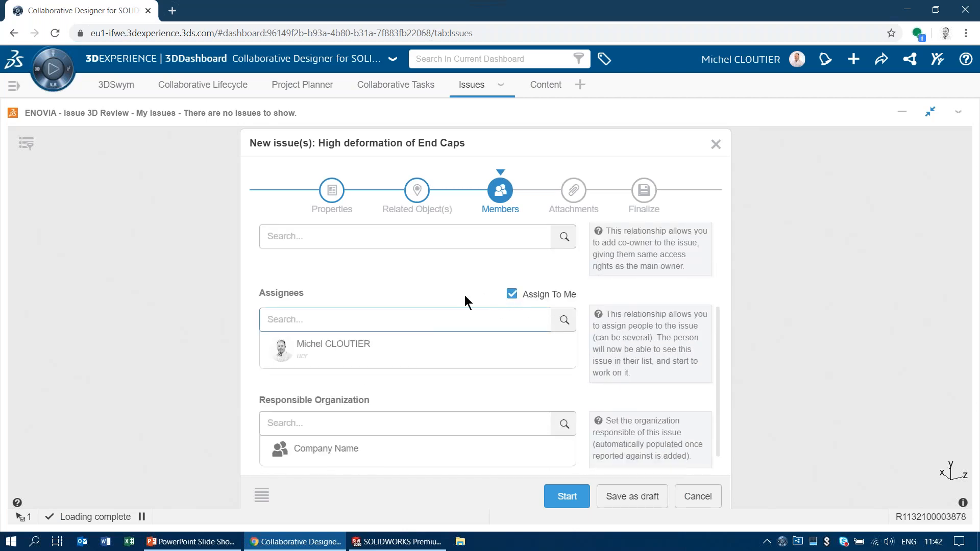
pyautogui.click(575, 193)
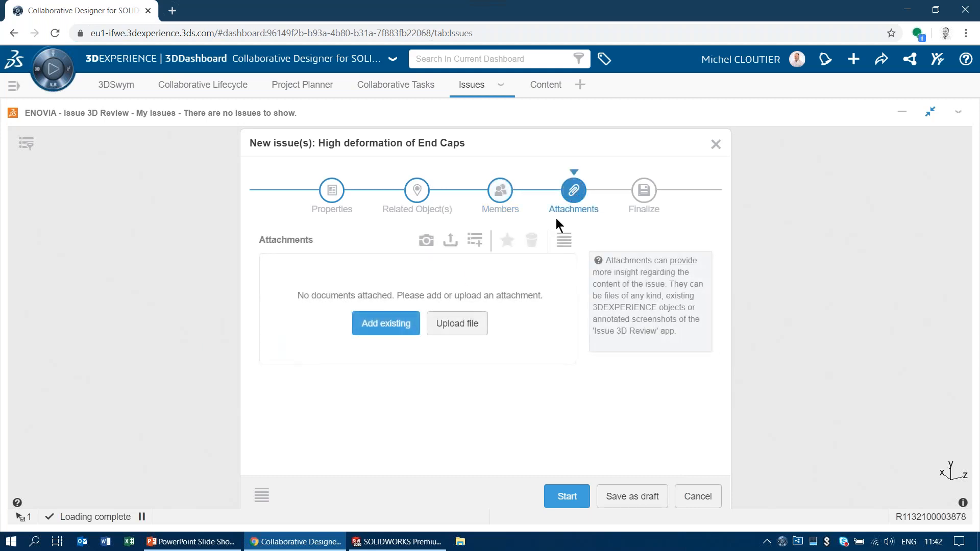
pyautogui.click(459, 327)
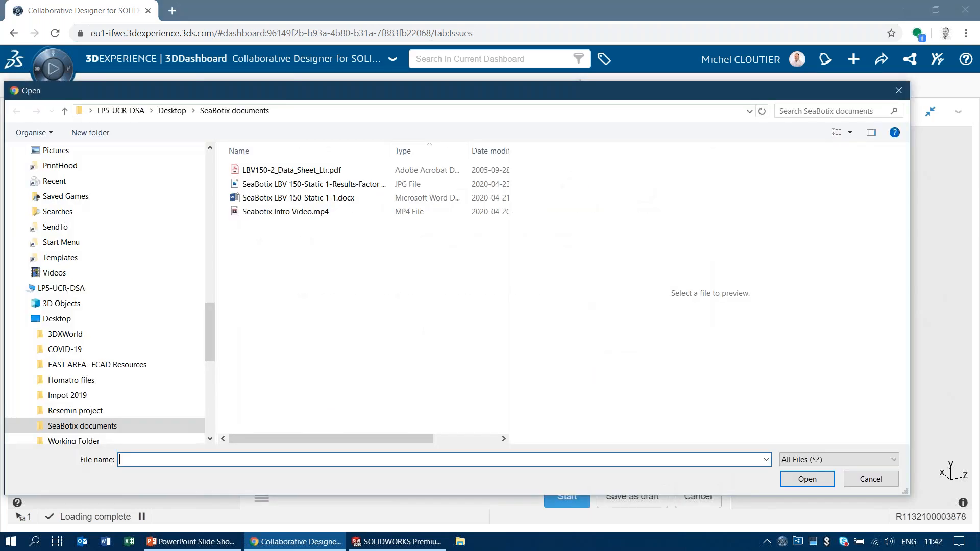
pyautogui.click(313, 184)
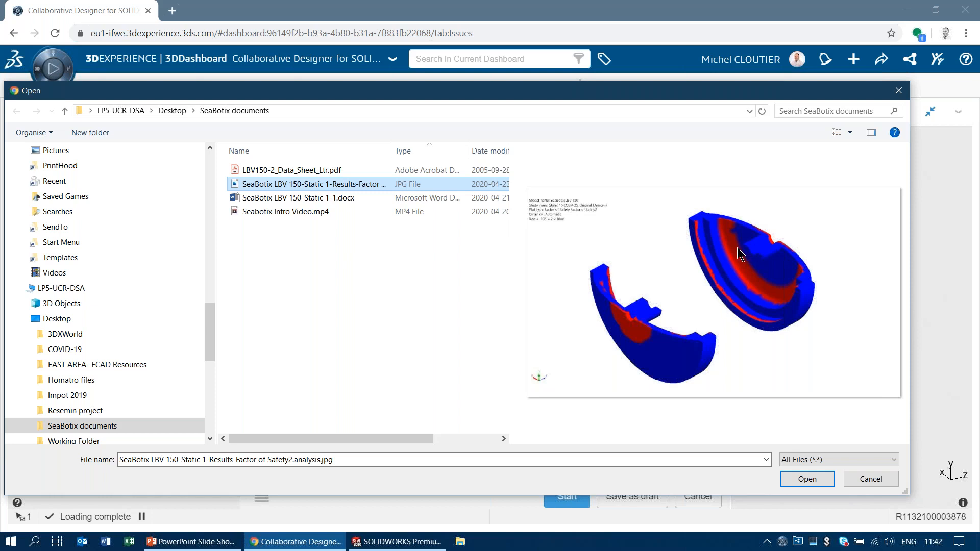
pyautogui.click(817, 480)
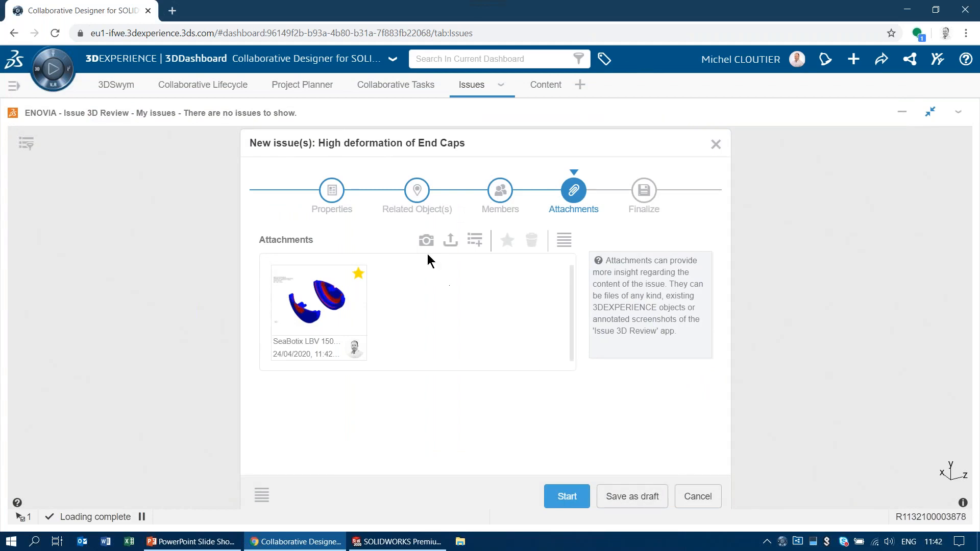
# - Attach the simulation report "SeaBotix LBV 150-Static 1-1.docx" and start the issue, dismissing the upload summary
pyautogui.click(450, 240)
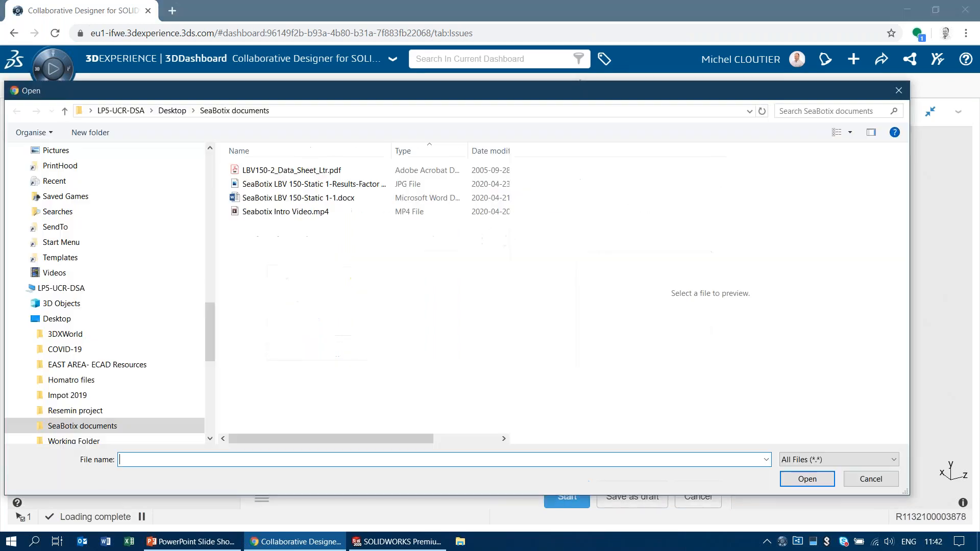
pyautogui.click(332, 198)
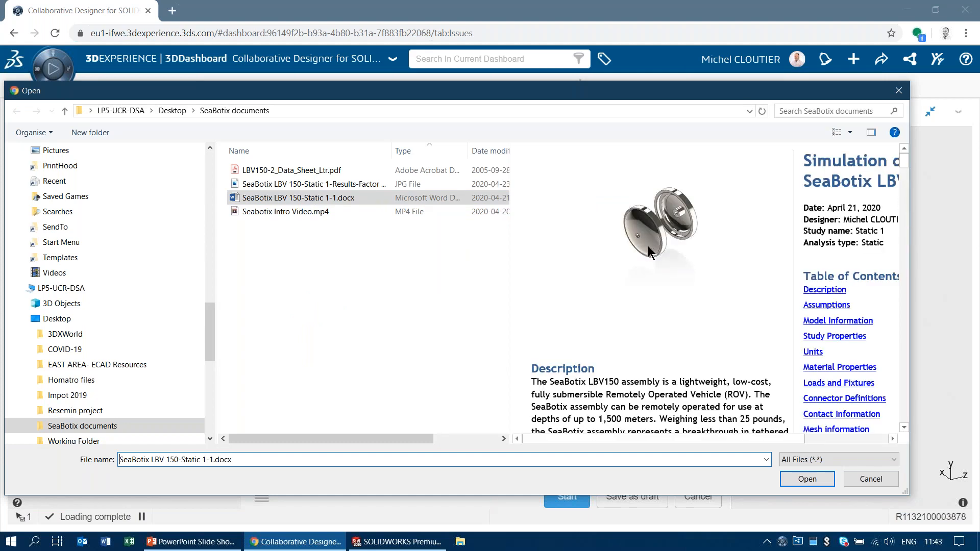
pyautogui.scroll(-10, 648, 255)
pyautogui.scroll(-5, 645, 264)
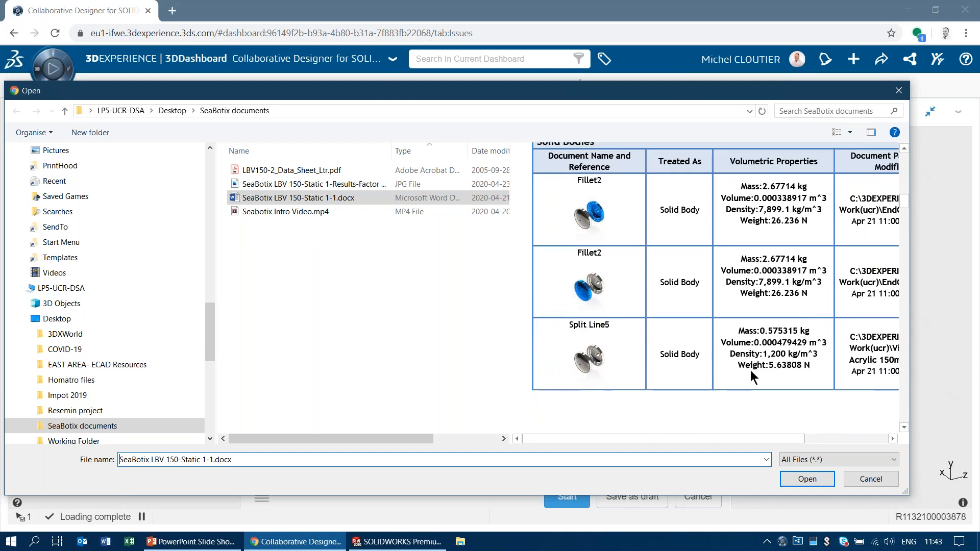
pyautogui.click(809, 480)
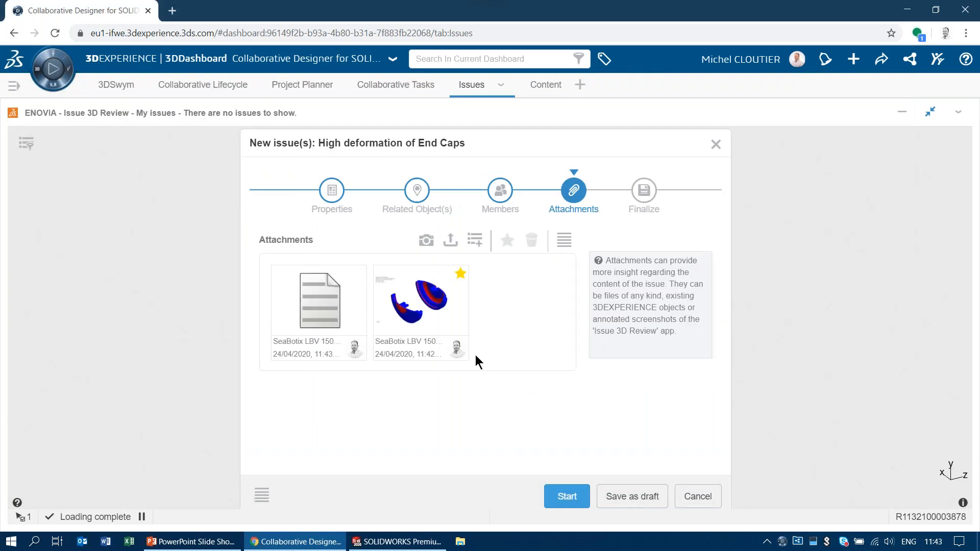
pyautogui.click(567, 498)
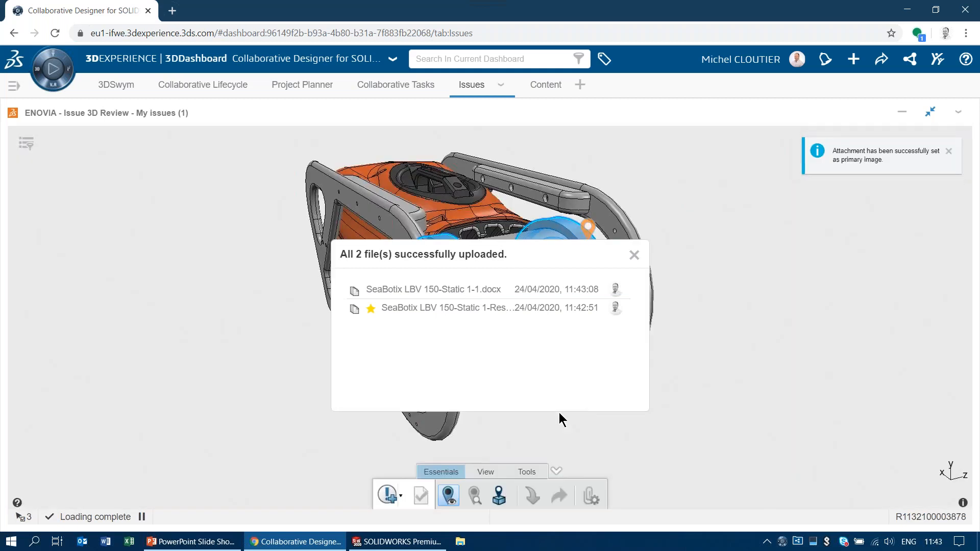
pyautogui.click(634, 256)
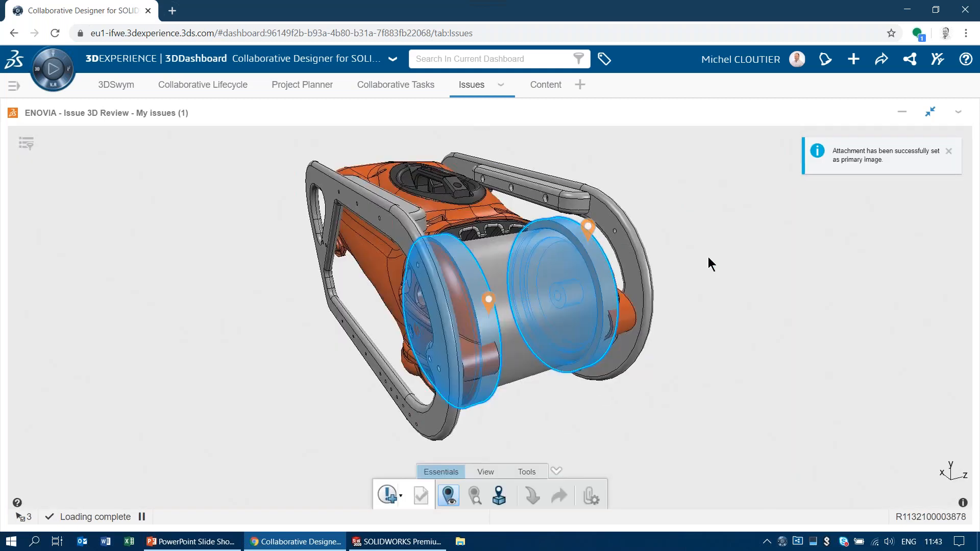
# - Restore Issue 3D Review, maximize Issue Management and display the information of the Warranty Issue
pyautogui.click(932, 112)
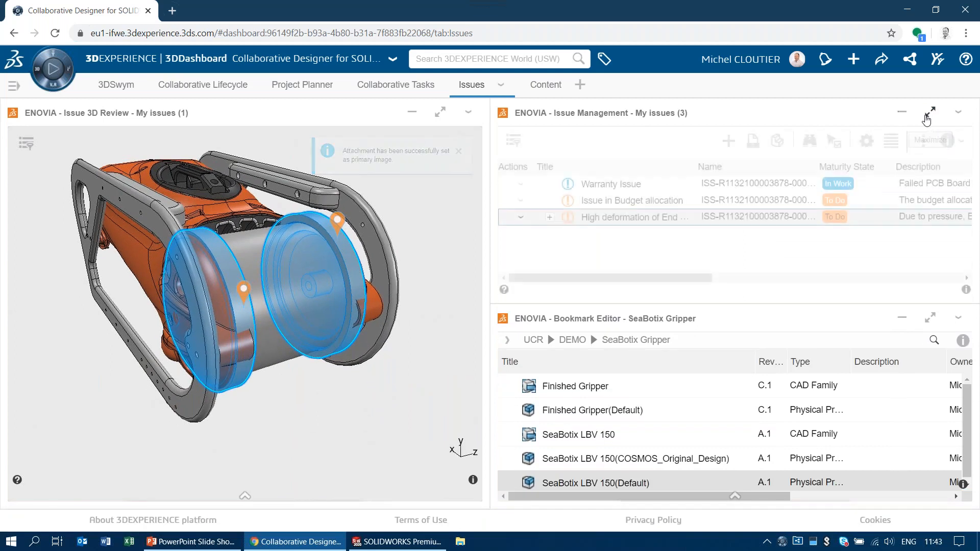
pyautogui.click(930, 112)
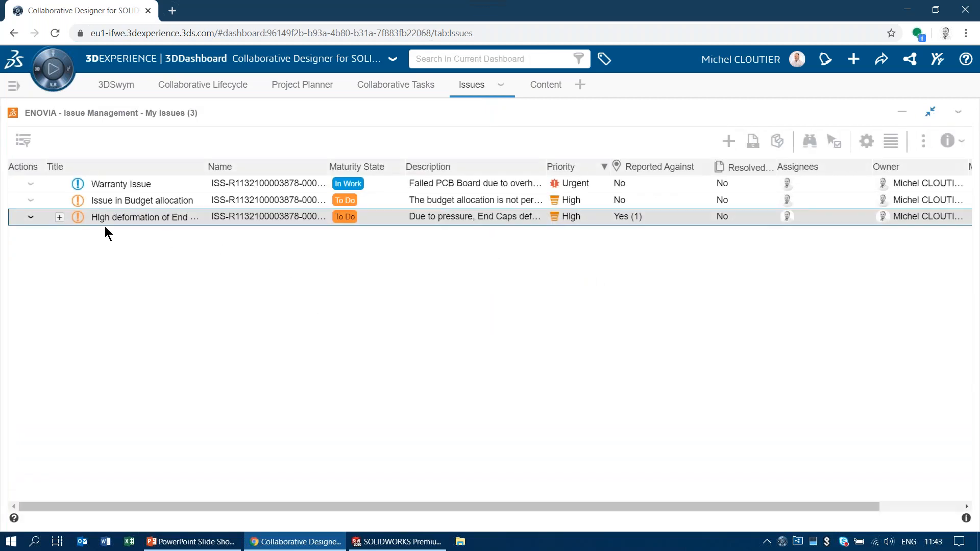
pyautogui.click(287, 287)
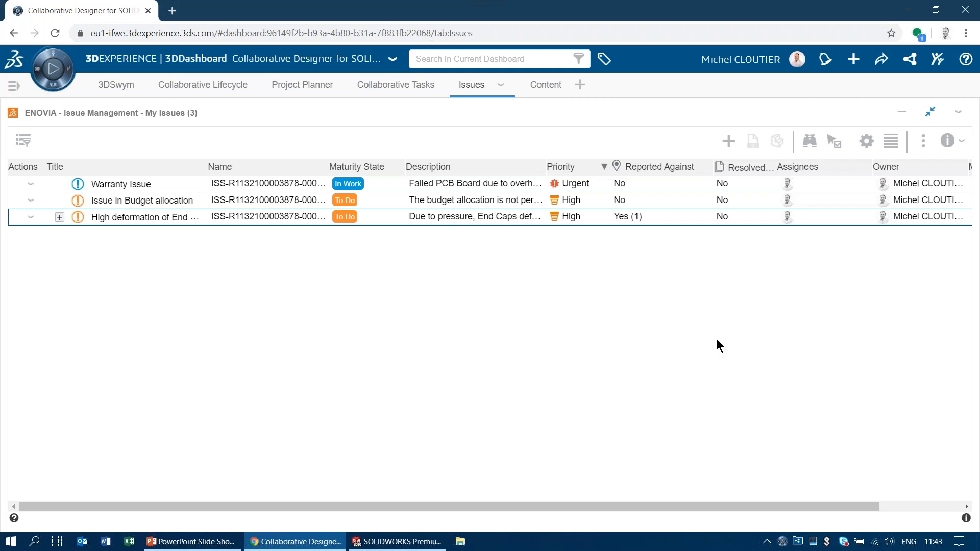
pyautogui.click(948, 141)
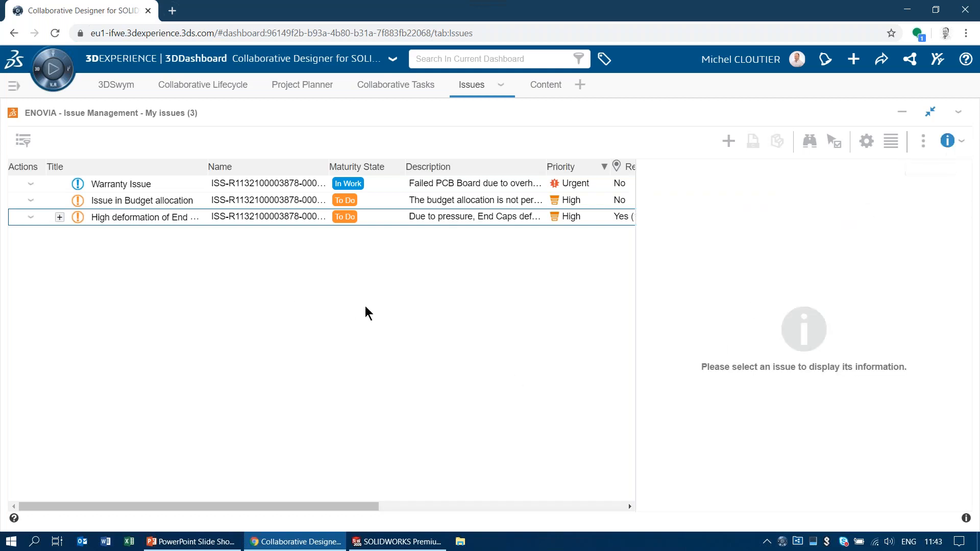
pyautogui.click(138, 185)
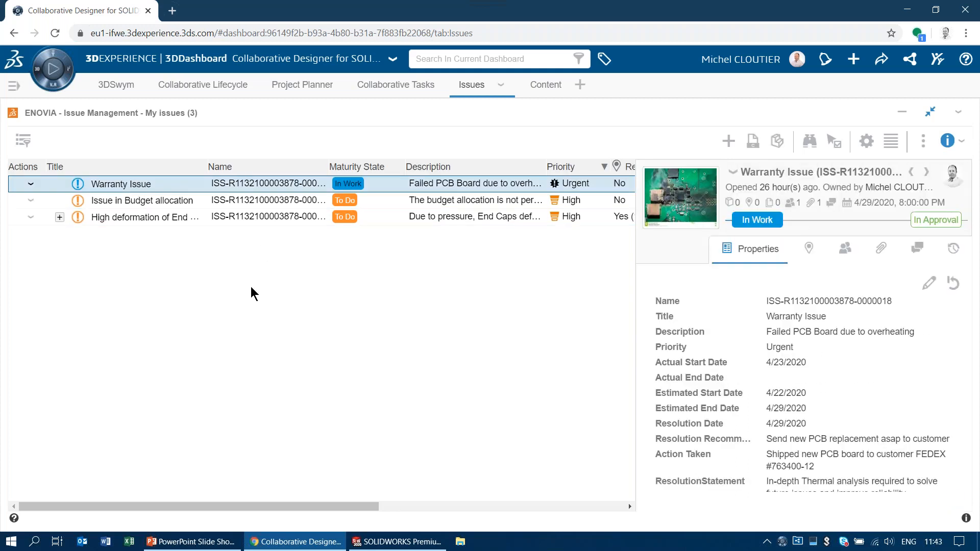
# - Examine the Warranty Issue's description, resolution recommendation, action taken and resolution statement
pyautogui.scroll(-2, 685, 406)
pyautogui.scroll(2, 757, 390)
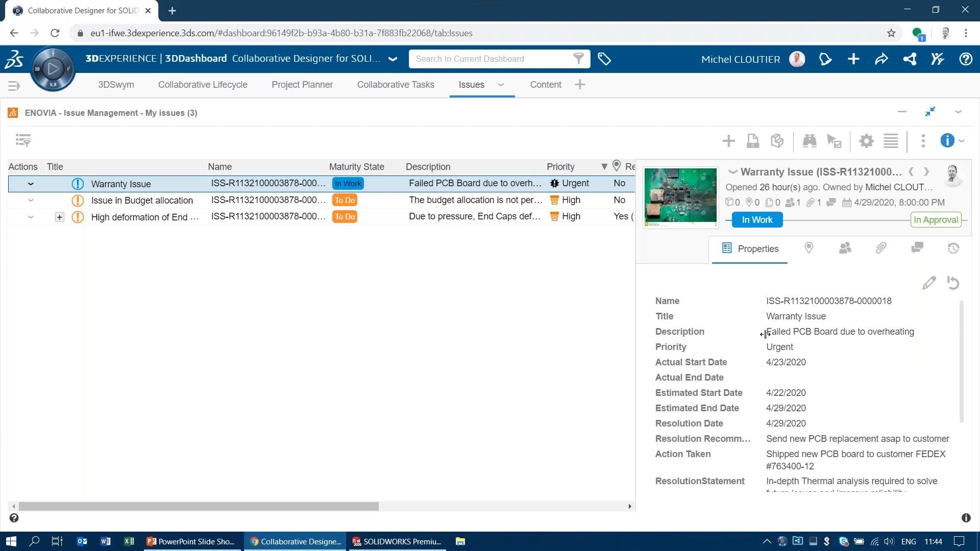
pyautogui.moveTo(771, 331); pyautogui.dragTo(912, 333)
pyautogui.moveTo(962, 360); pyautogui.dragTo(962, 426)
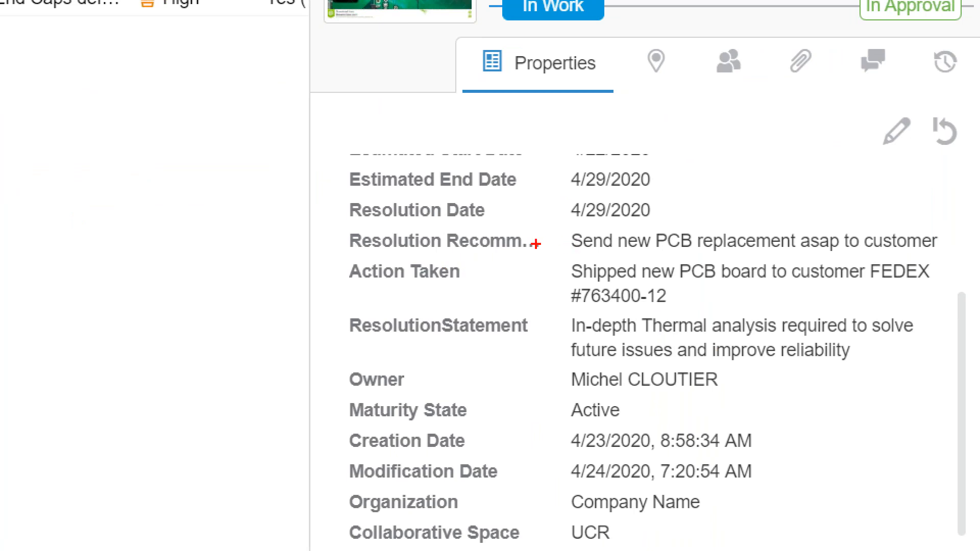
pyautogui.moveTo(539, 244); pyautogui.dragTo(605, 241)
pyautogui.moveTo(305, 276); pyautogui.dragTo(350, 272)
pyautogui.moveTo(602, 258)
pyautogui.mouseDown()
pyautogui.moveTo(553, 302)
pyautogui.moveTo(589, 306)
pyautogui.mouseUp()
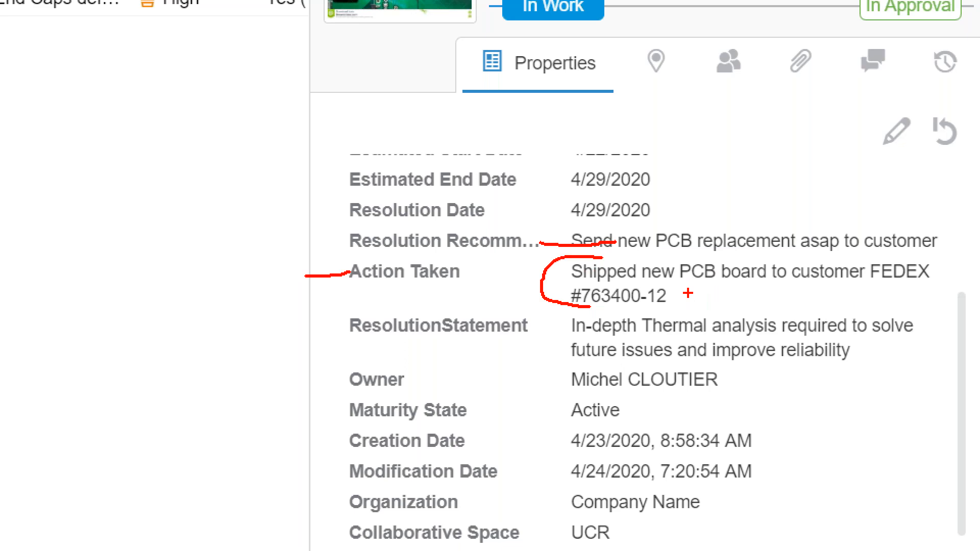
pyautogui.moveTo(344, 335); pyautogui.dragTo(442, 337)
pyautogui.moveTo(666, 313)
pyautogui.mouseDown()
pyautogui.moveTo(558, 320)
pyautogui.moveTo(586, 377)
pyautogui.moveTo(796, 380)
pyautogui.moveTo(936, 332)
pyautogui.moveTo(683, 278)
pyautogui.moveTo(592, 308)
pyautogui.mouseUp()
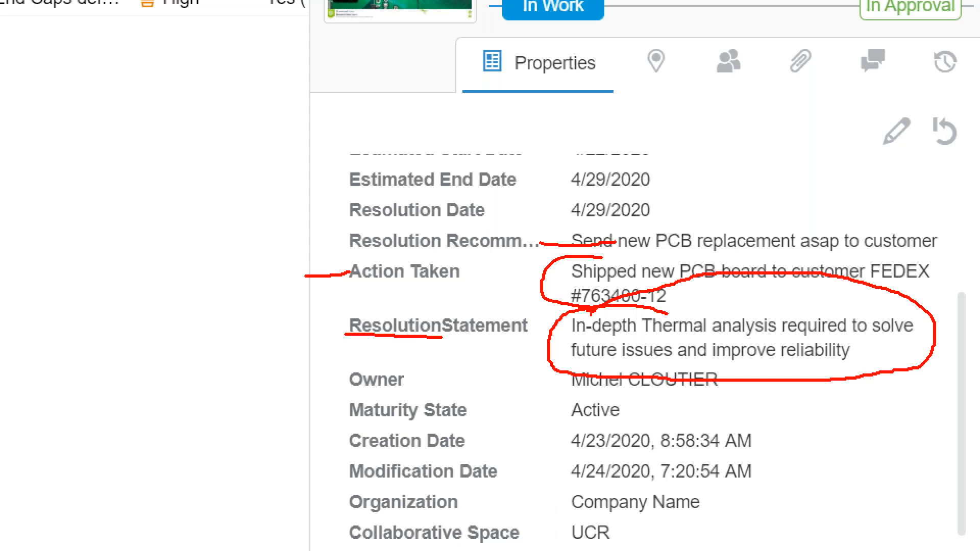
pyautogui.press('Escape')
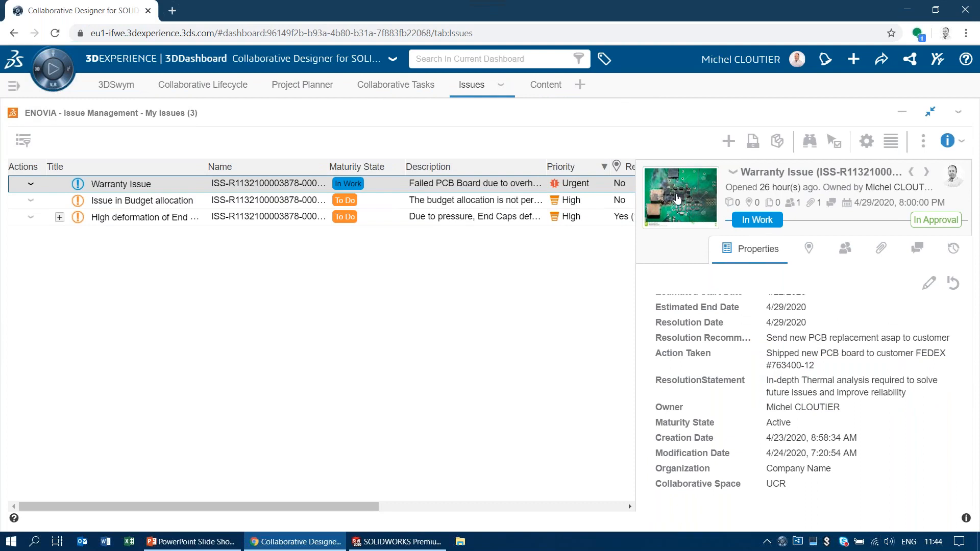
# - View the Warranty Issue's attached circuit board image, close it and display the properties of Issue in Budget allocation
pyautogui.click(675, 199)
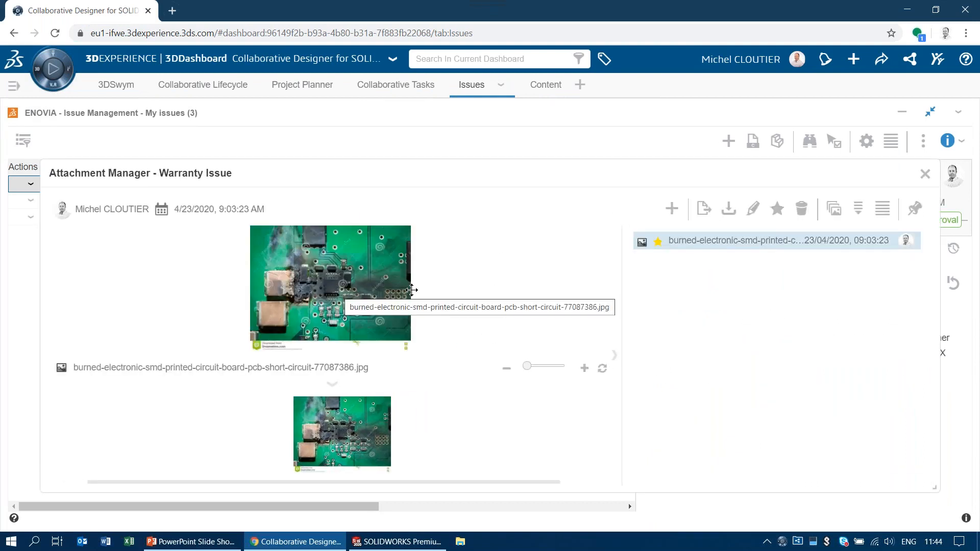
pyautogui.click(925, 176)
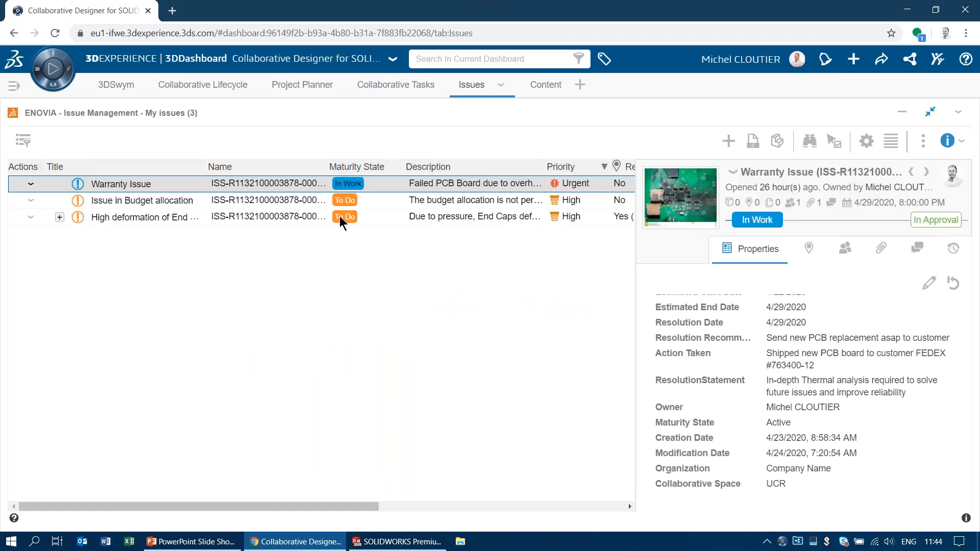
pyautogui.click(391, 204)
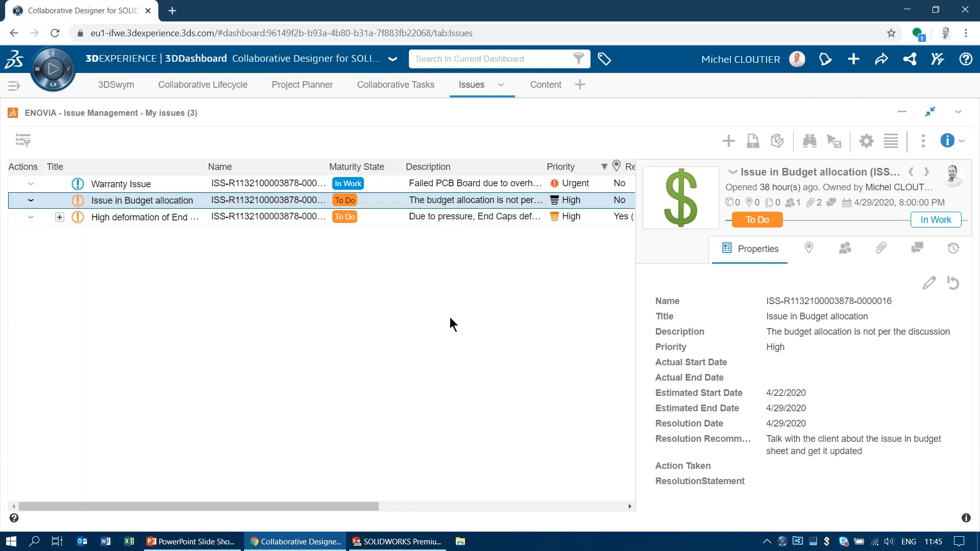
# - Expand the High deformation of End Caps issue and open its EndCap(Default) item in Relational Explorer
pyautogui.click(146, 219)
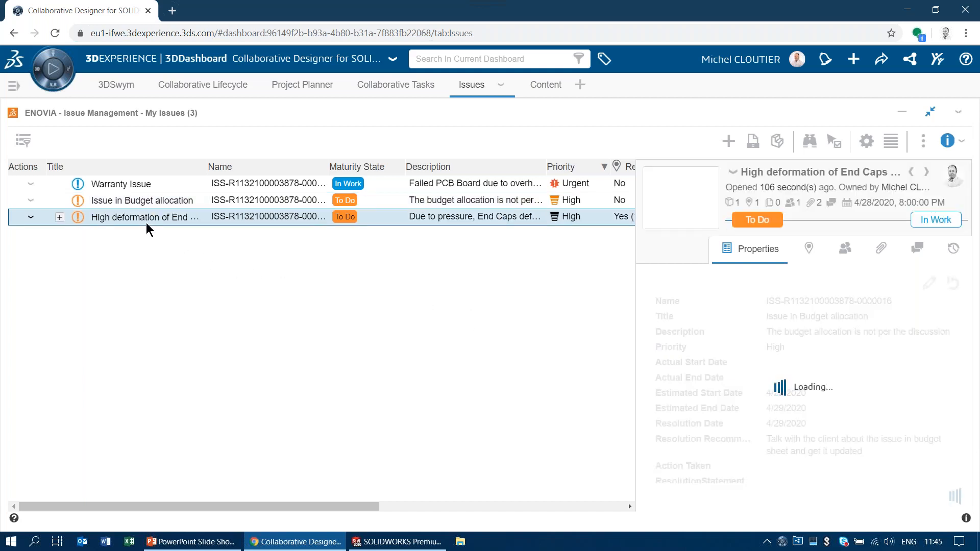
pyautogui.click(60, 219)
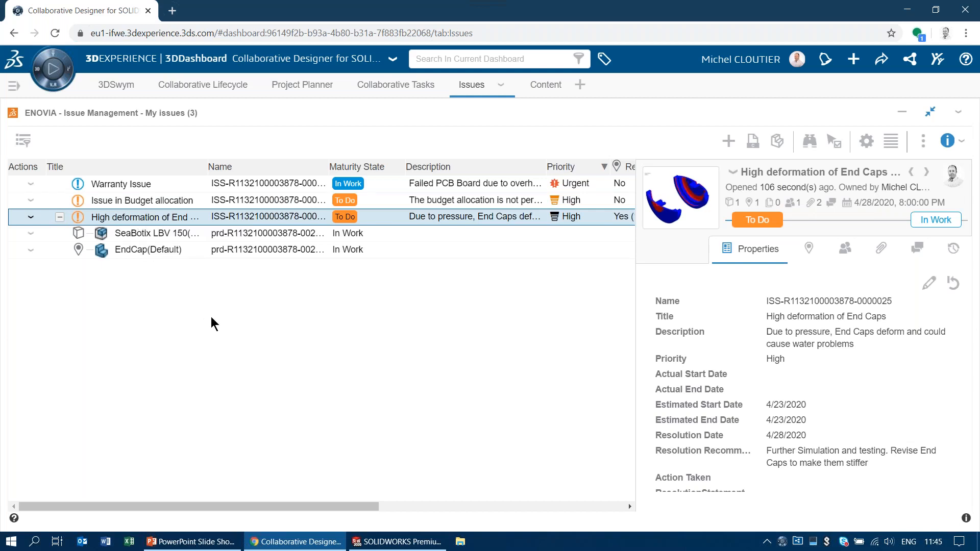
pyautogui.click(213, 255)
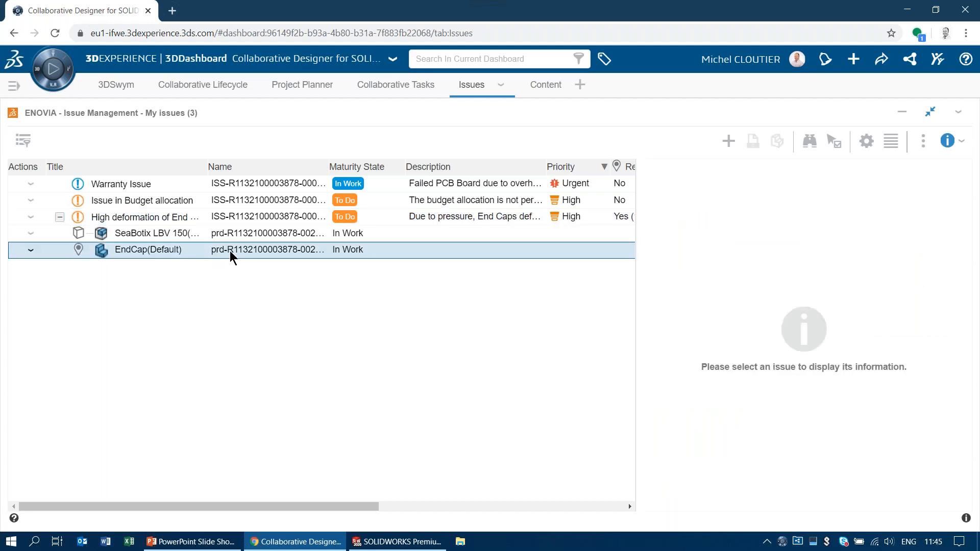
pyautogui.rightClick(231, 256)
pyautogui.click(267, 291)
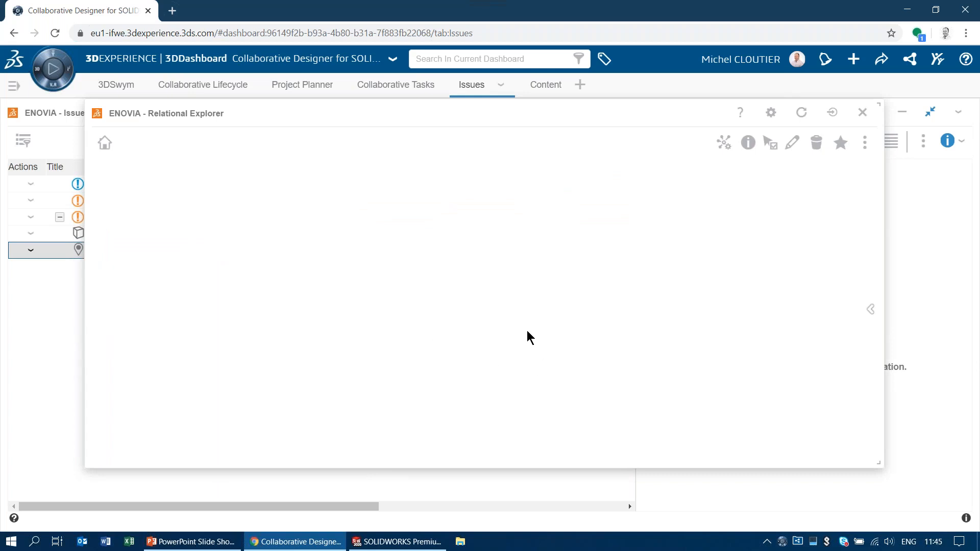
# - Examine how EndCap(Default) relates to its parent assemblies and other configurations, and close Relational Explorer
pyautogui.moveTo(641, 275); pyautogui.dragTo(510, 163)
pyautogui.click(301, 352)
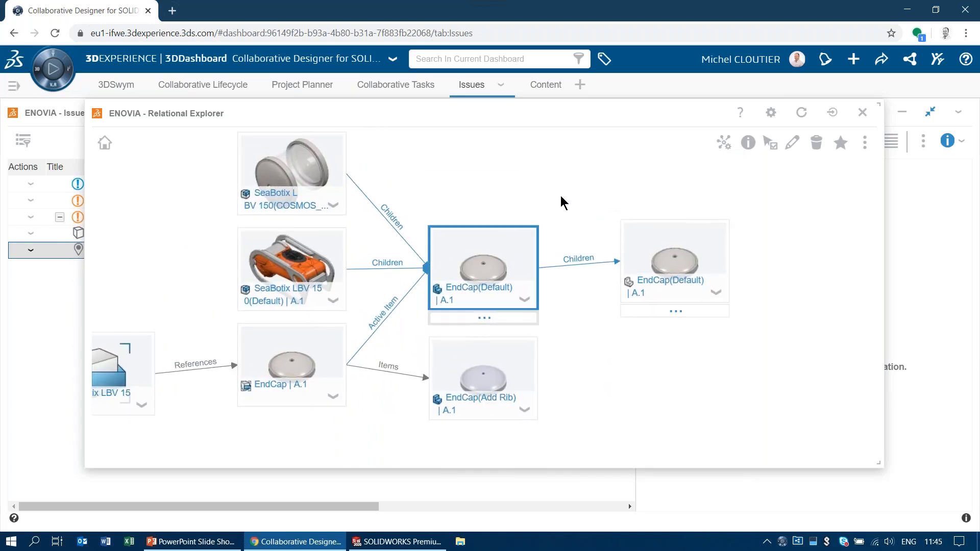
pyautogui.click(863, 112)
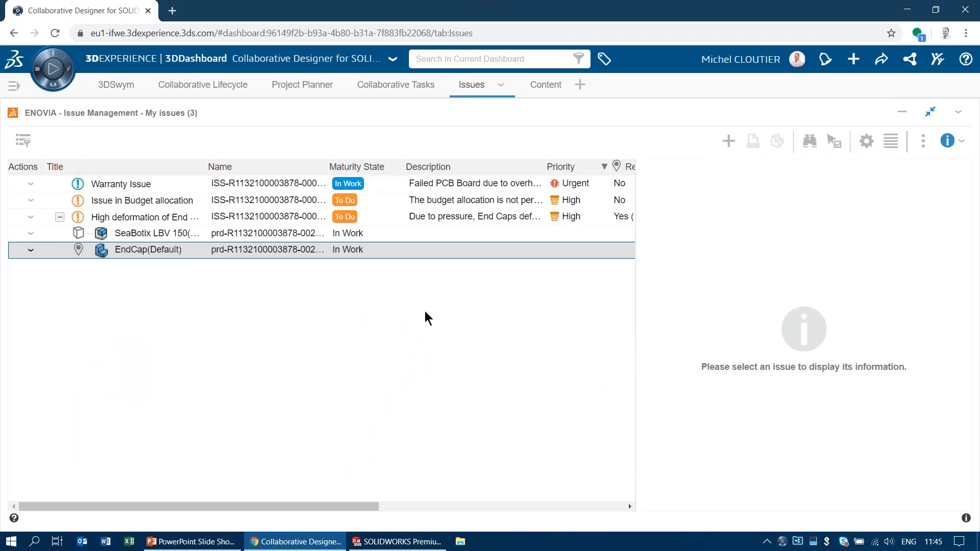
# - Display the High deformation of End Caps issue's information and check the formats available for exporting issues
pyautogui.click(460, 218)
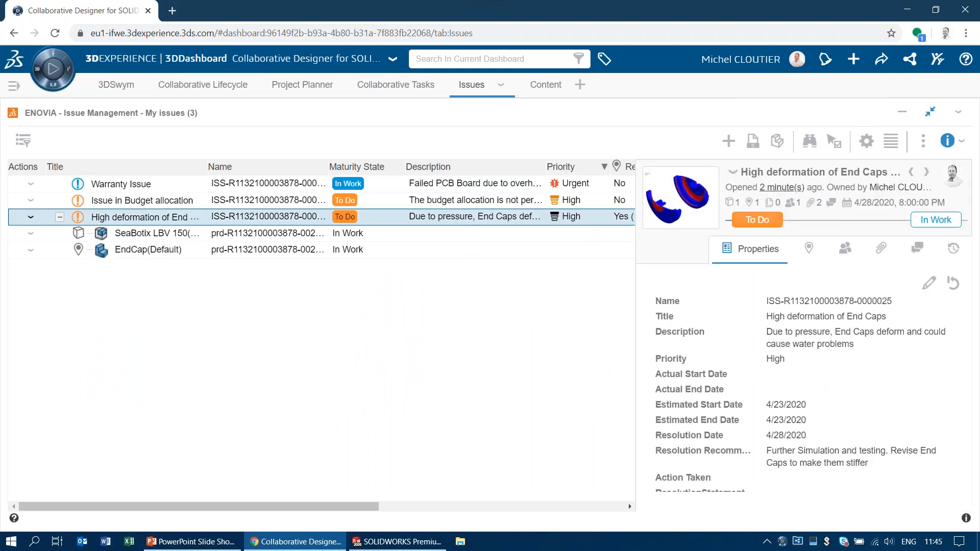
pyautogui.click(924, 142)
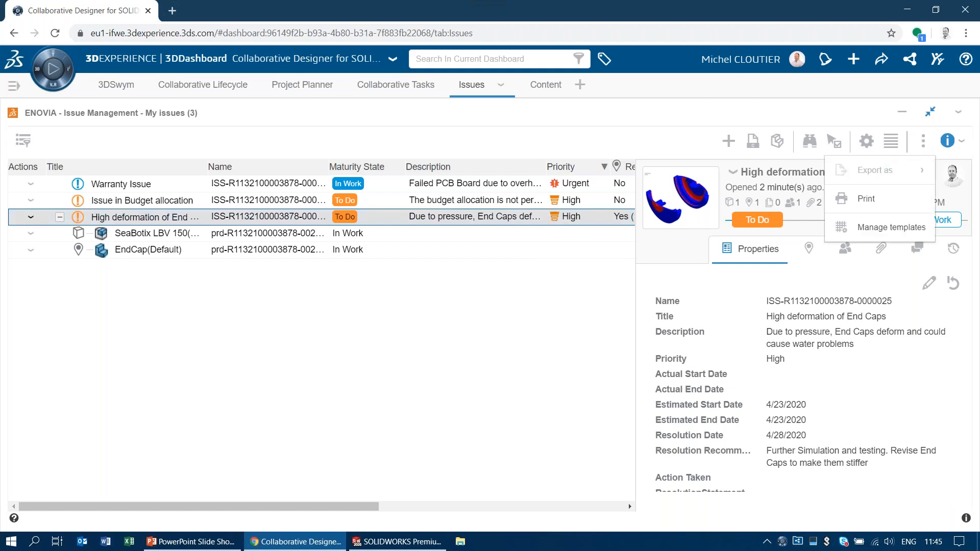
pyautogui.click(471, 305)
pyautogui.click(925, 145)
pyautogui.moveTo(892, 170)
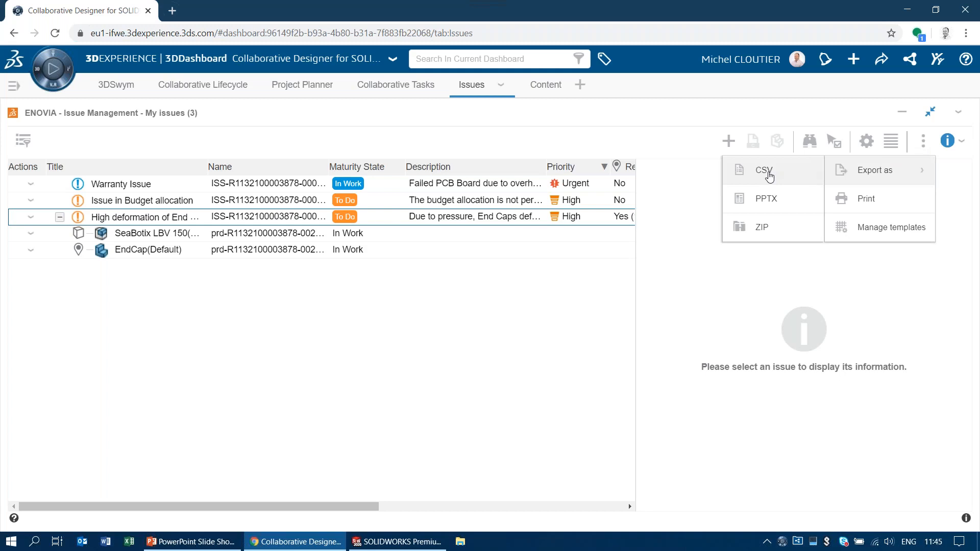
# - Reselect the High deformation of End Caps issue, bring up the print preview and close it without printing
pyautogui.click(501, 221)
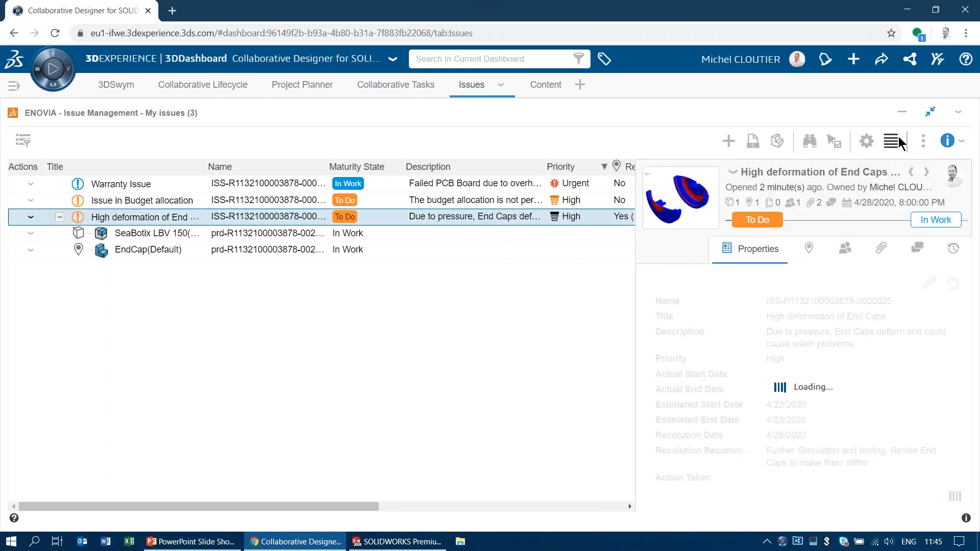
pyautogui.click(923, 141)
pyautogui.moveTo(875, 183)
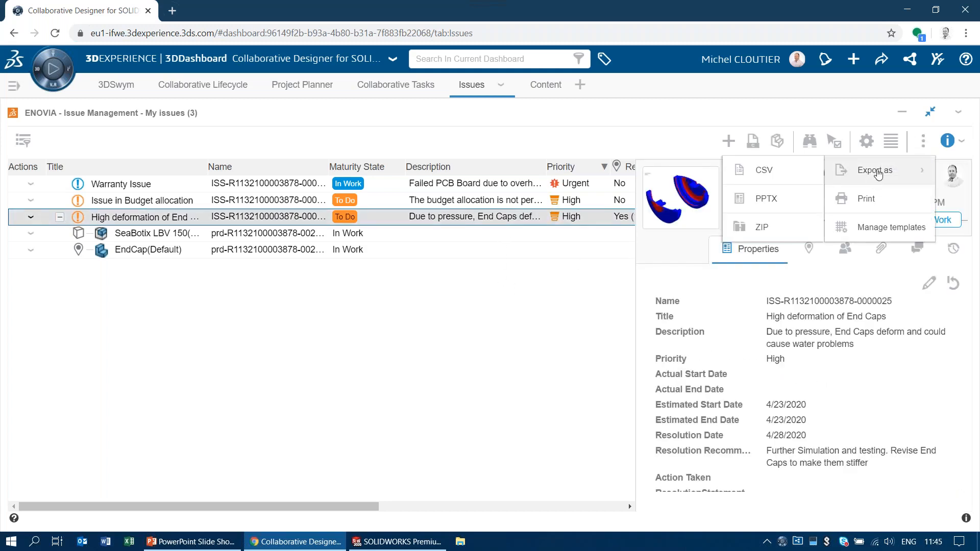
pyautogui.click(868, 199)
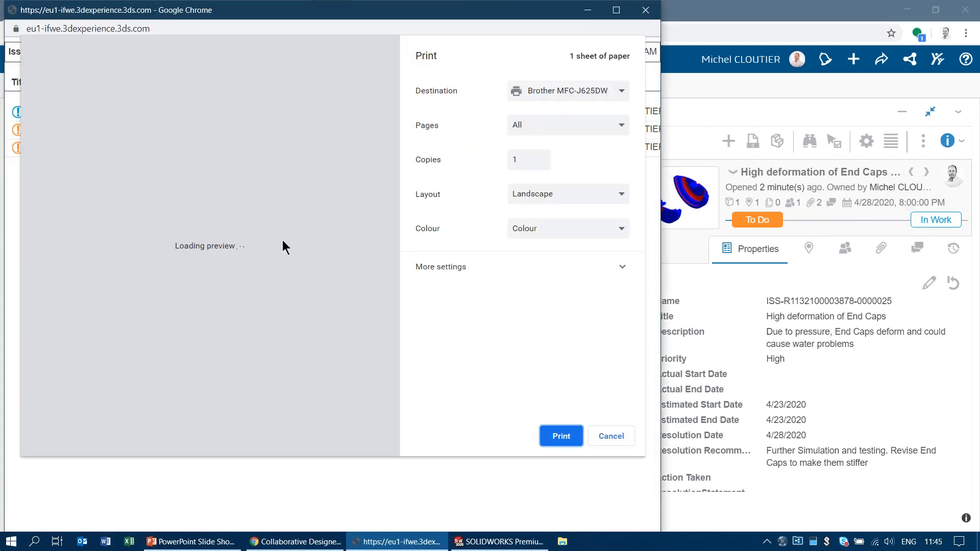
pyautogui.click(646, 10)
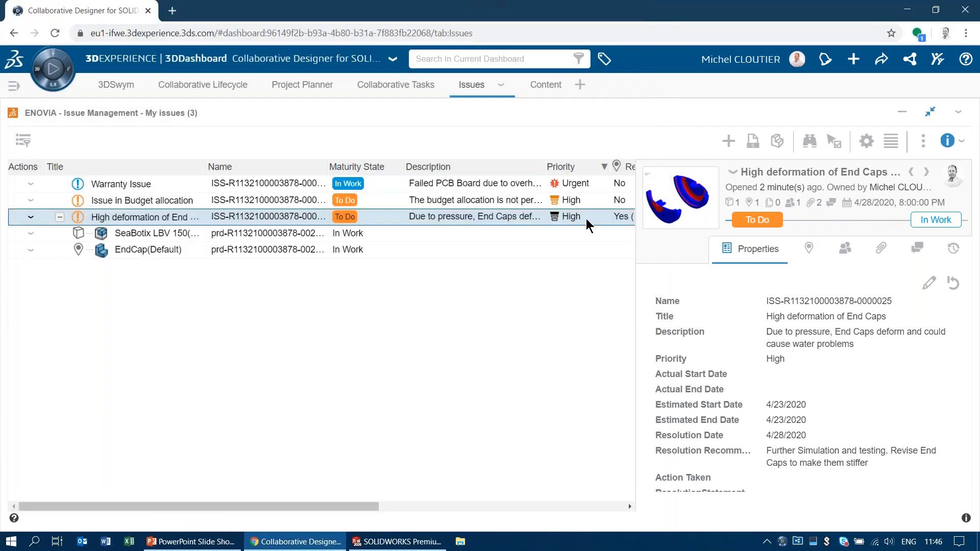
# - Export the High deformation of End Caps issue in PPTX format
pyautogui.click(923, 141)
pyautogui.moveTo(876, 170)
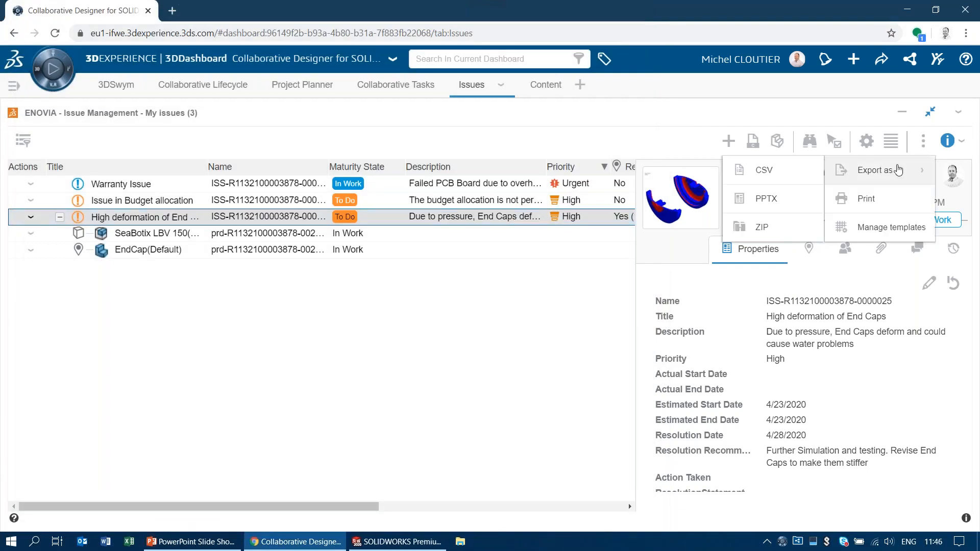
pyautogui.click(766, 204)
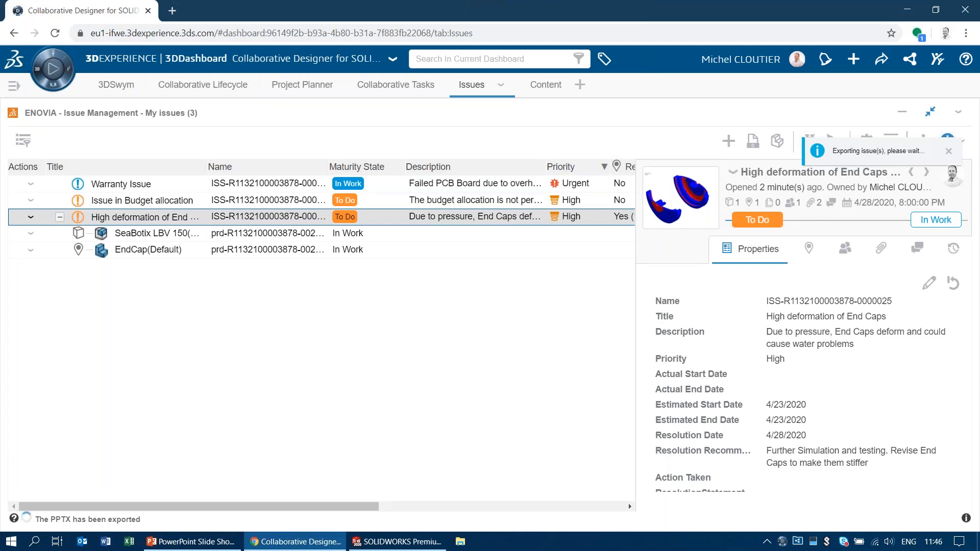
# - View the exported issue presentation in PowerPoint and switch away from it
pyautogui.click(807, 483)
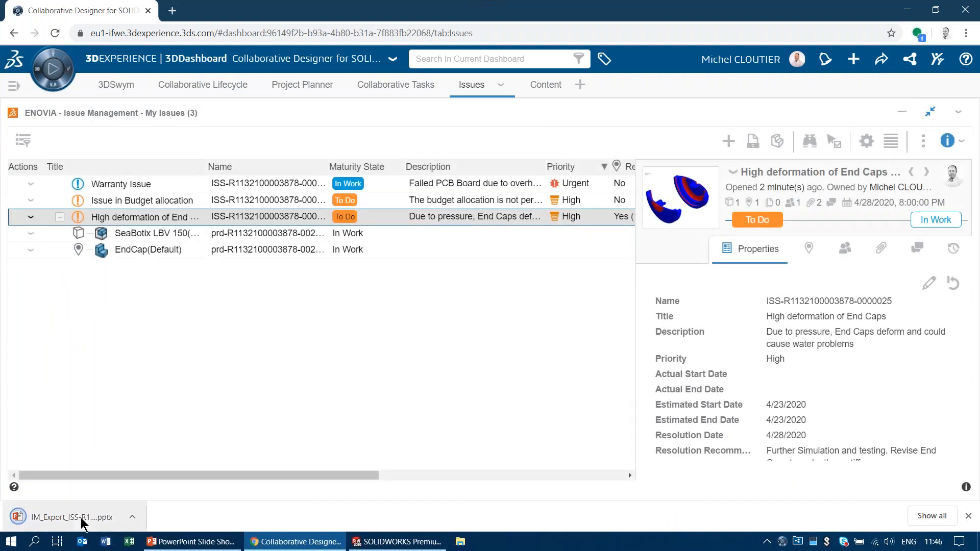
pyautogui.click(190, 542)
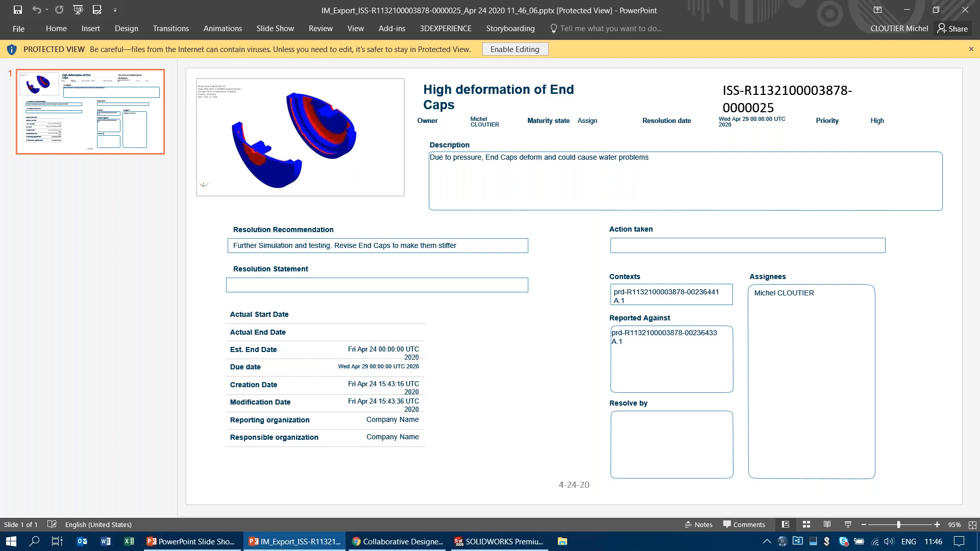
pyautogui.hotkey('alt', 'Tab')
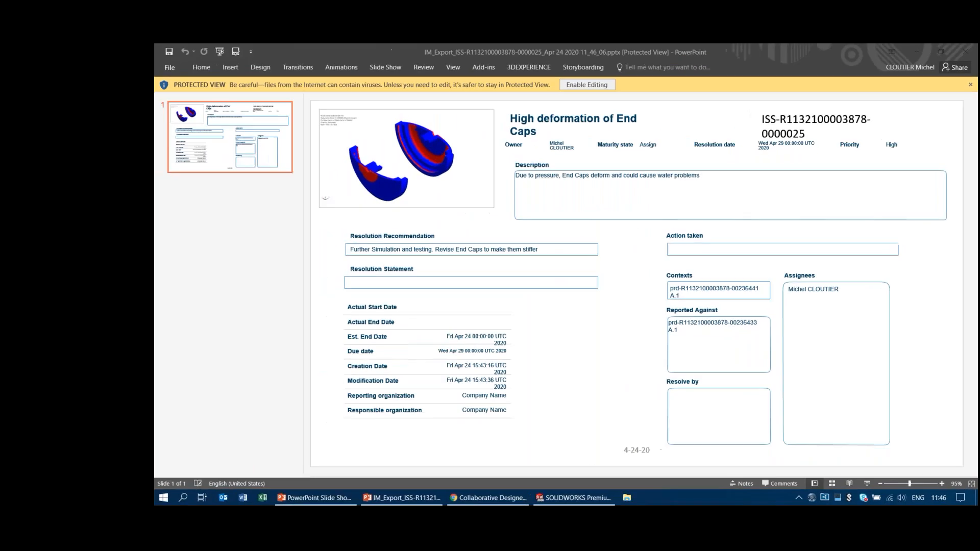